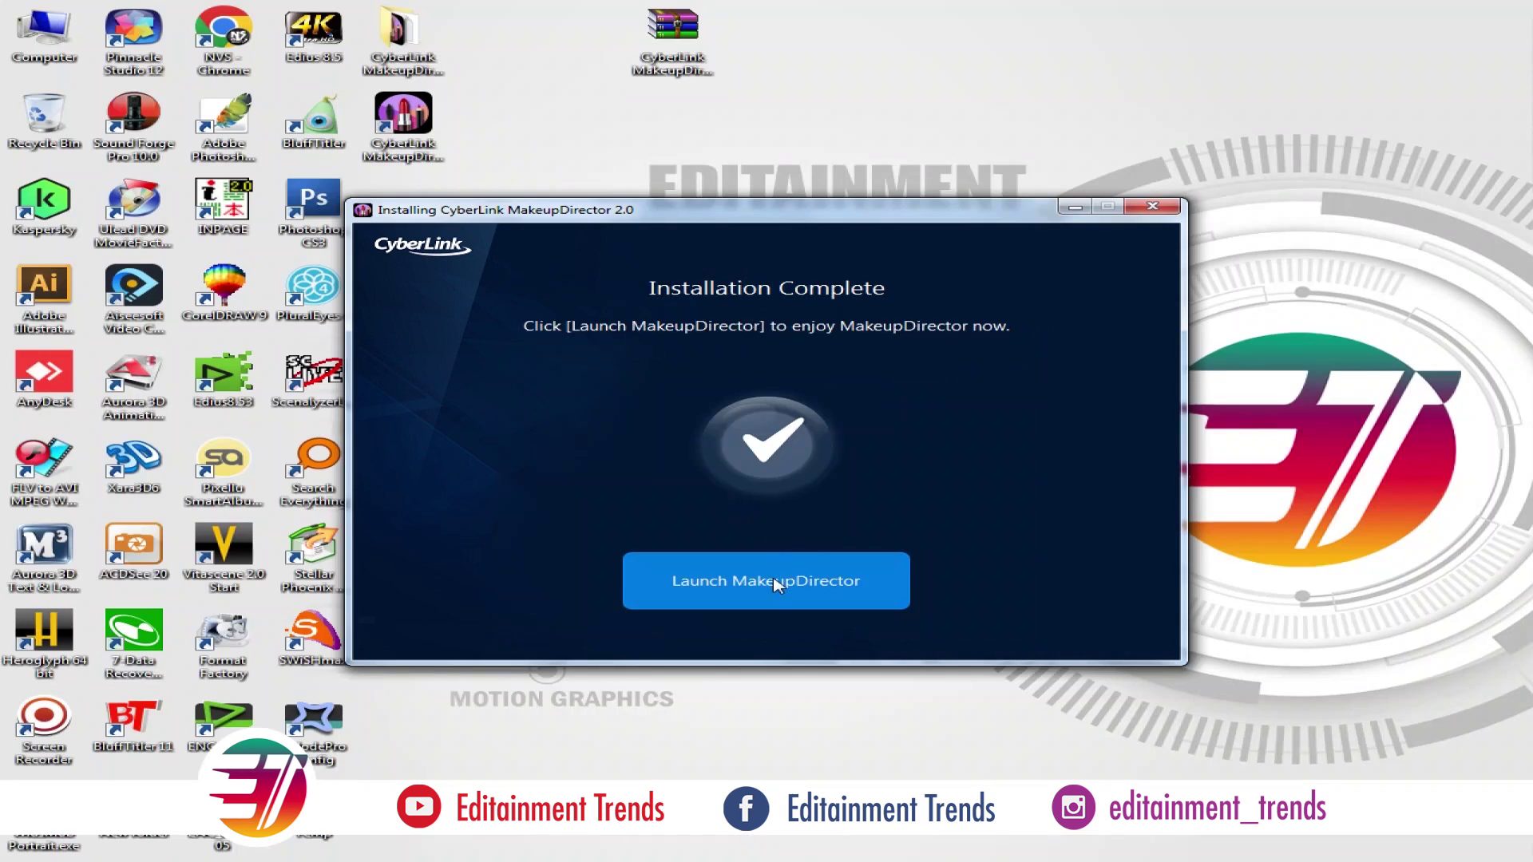
Launch MakeupDirector once the installation has finished
click(772, 575)
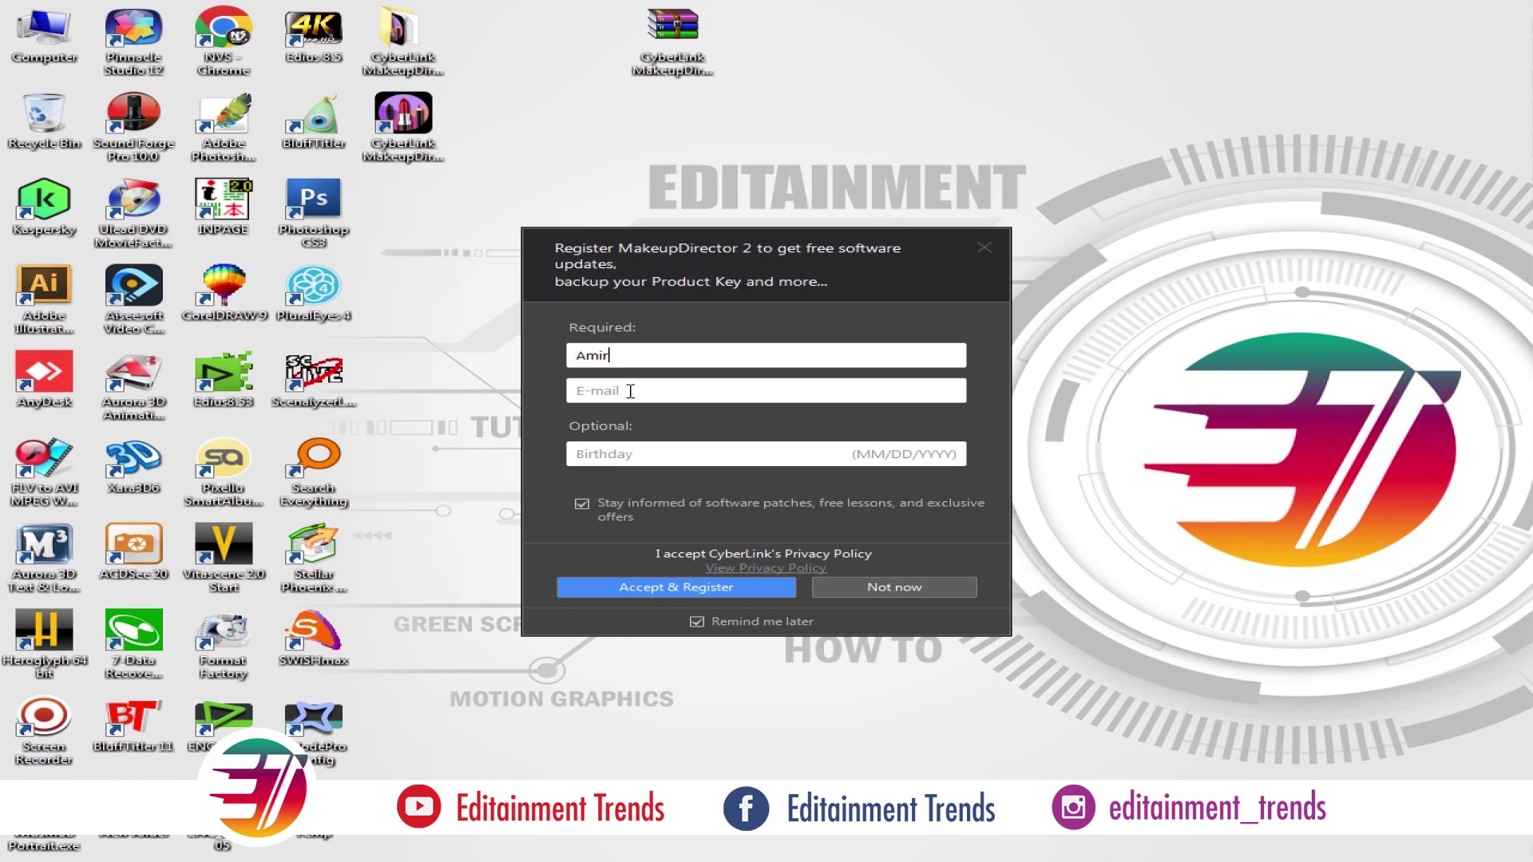
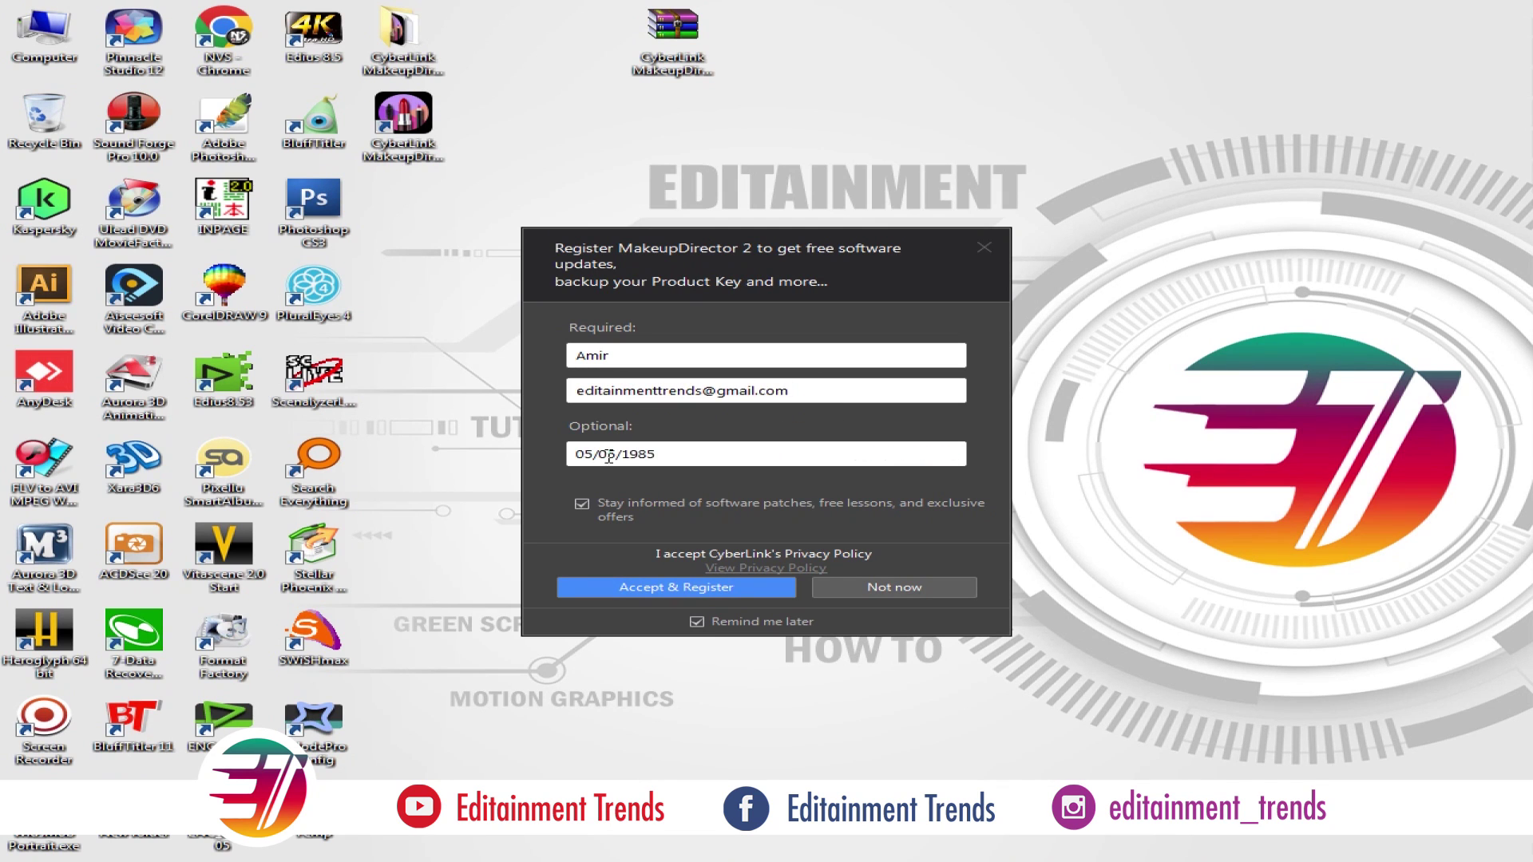
Enter the registration e-mail, submit the registration and dismiss the not-connected notice
click(699, 588)
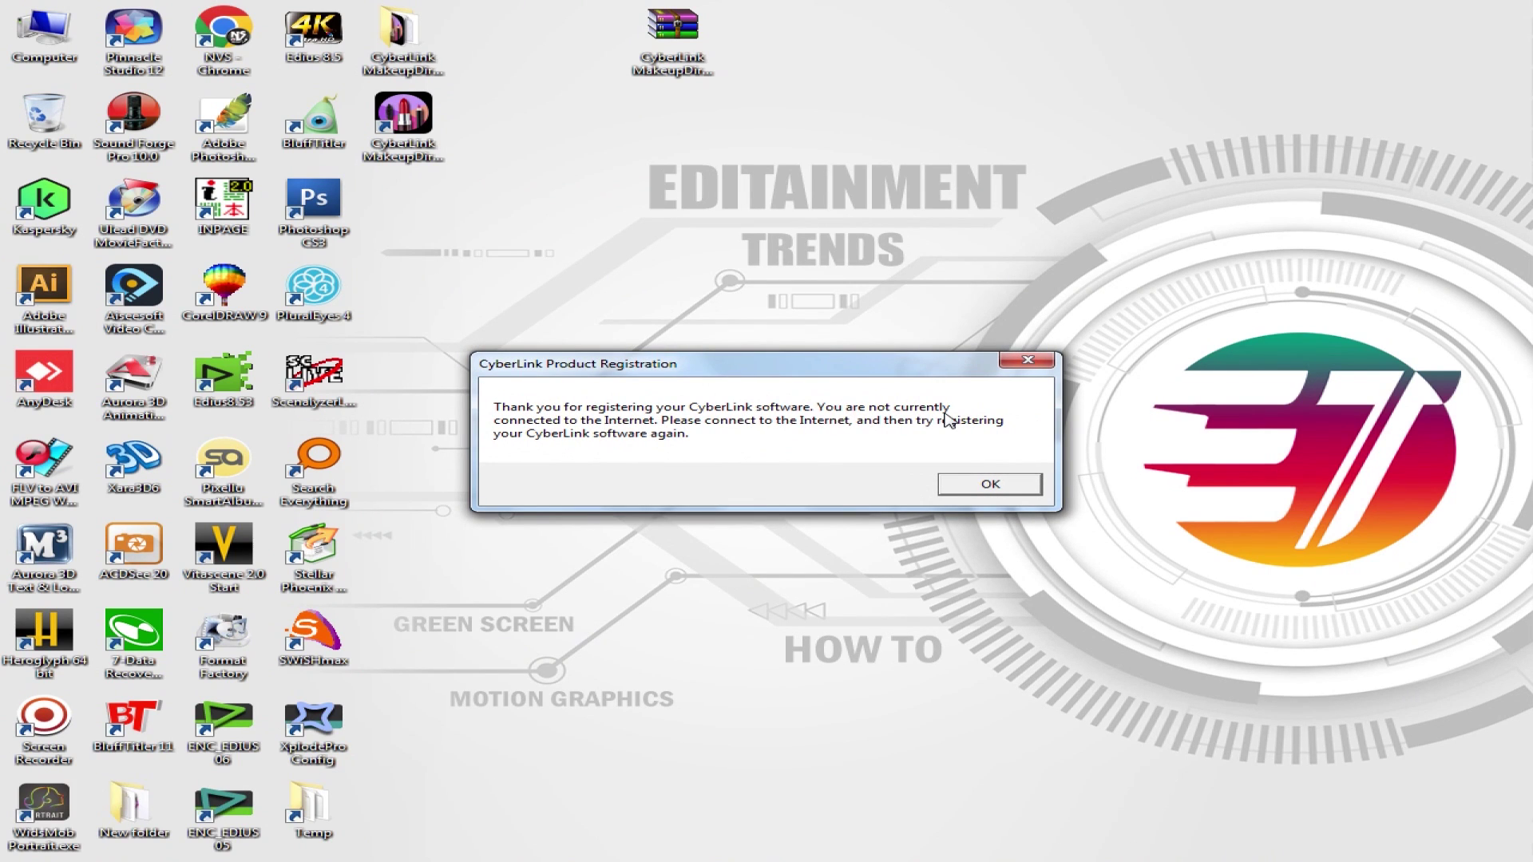
click(1004, 492)
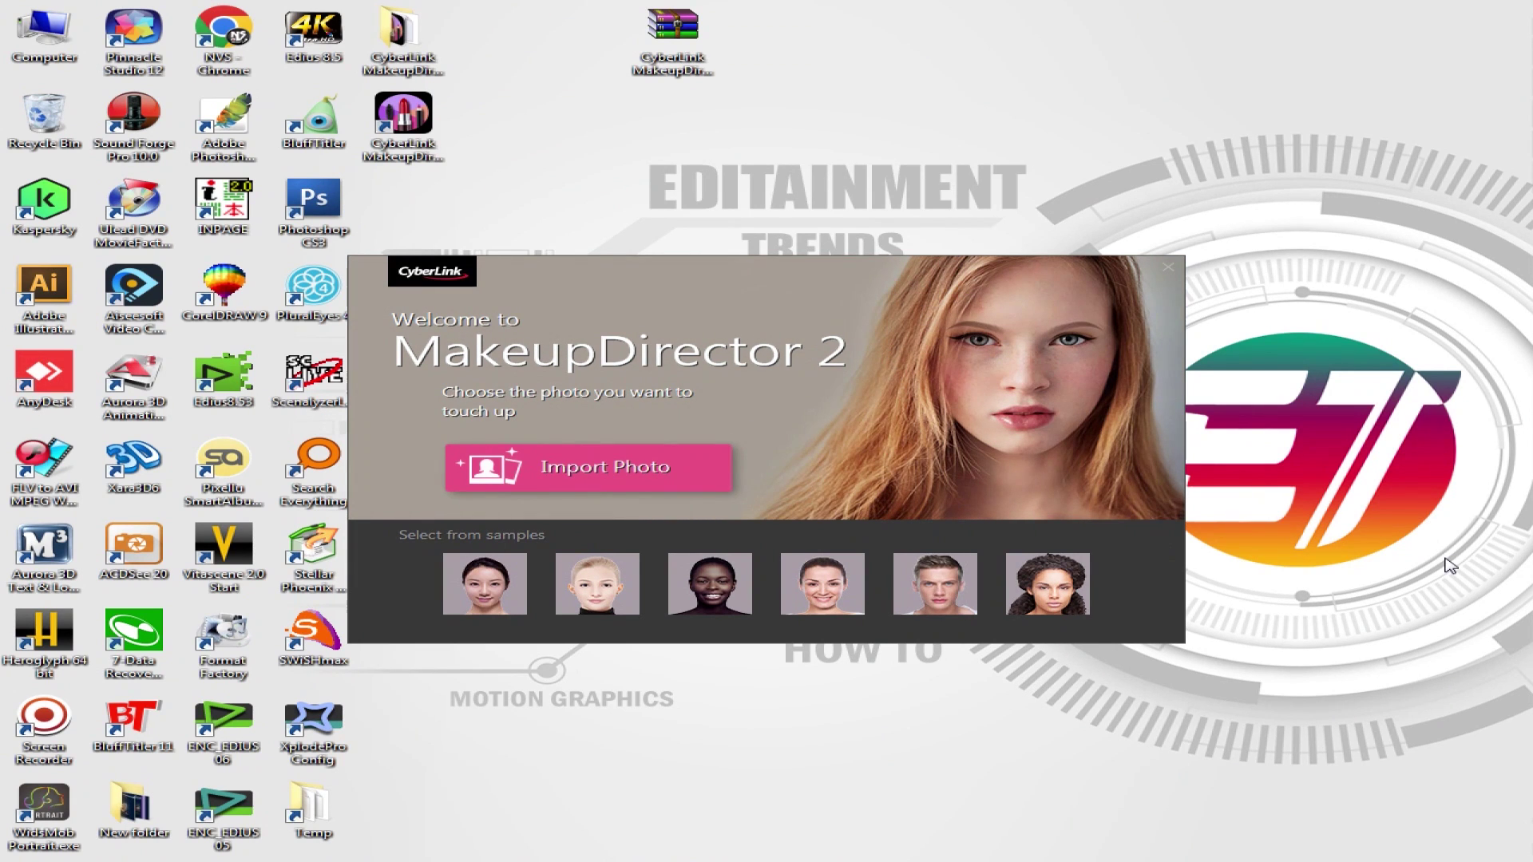
Import the woman's portrait and view it at 100% size
click(643, 480)
double_click(671, 196)
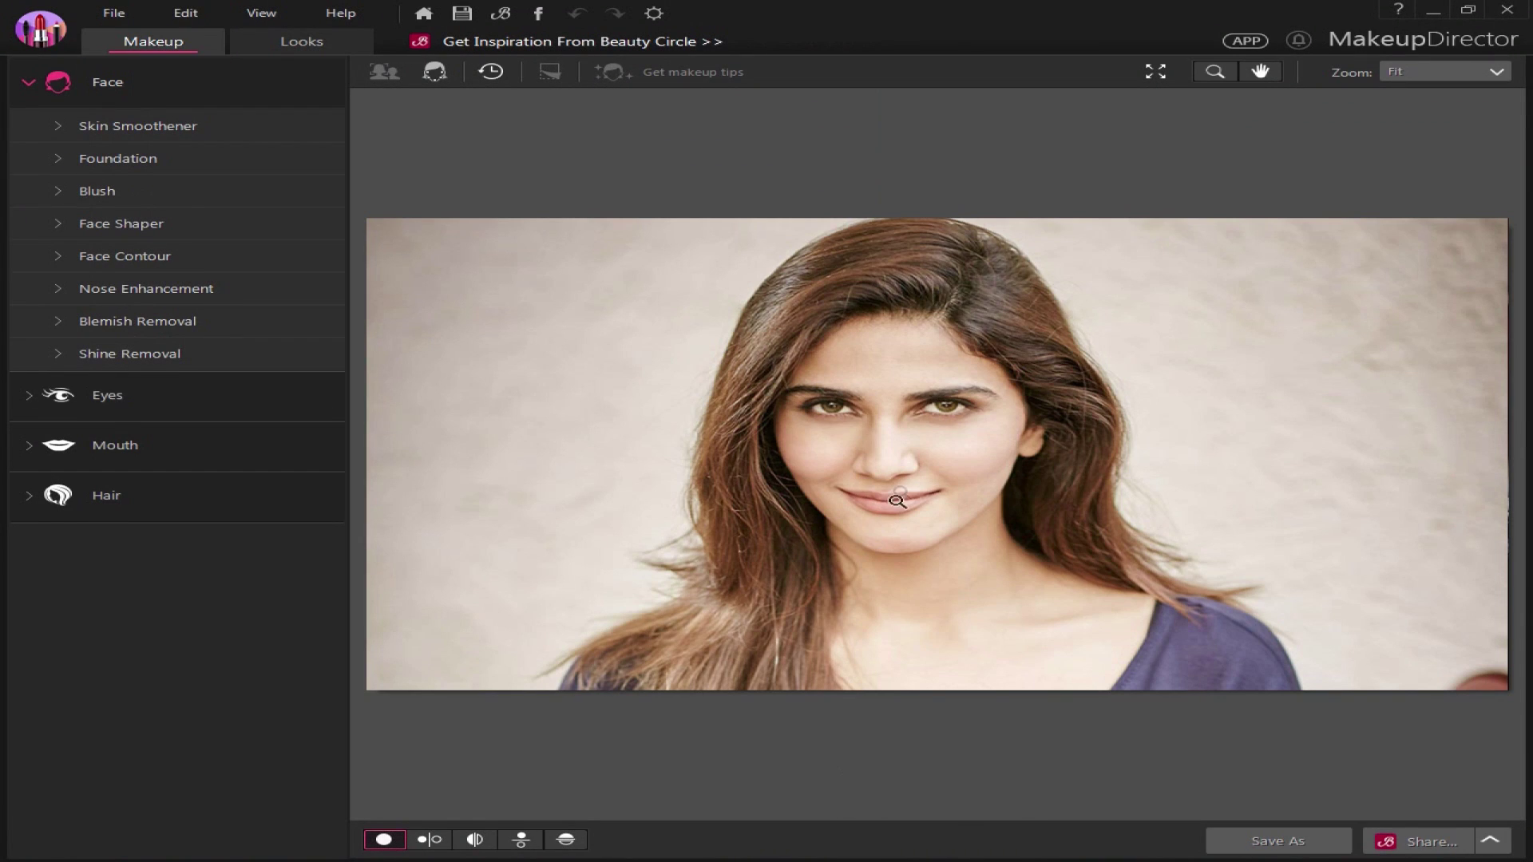
click(896, 501)
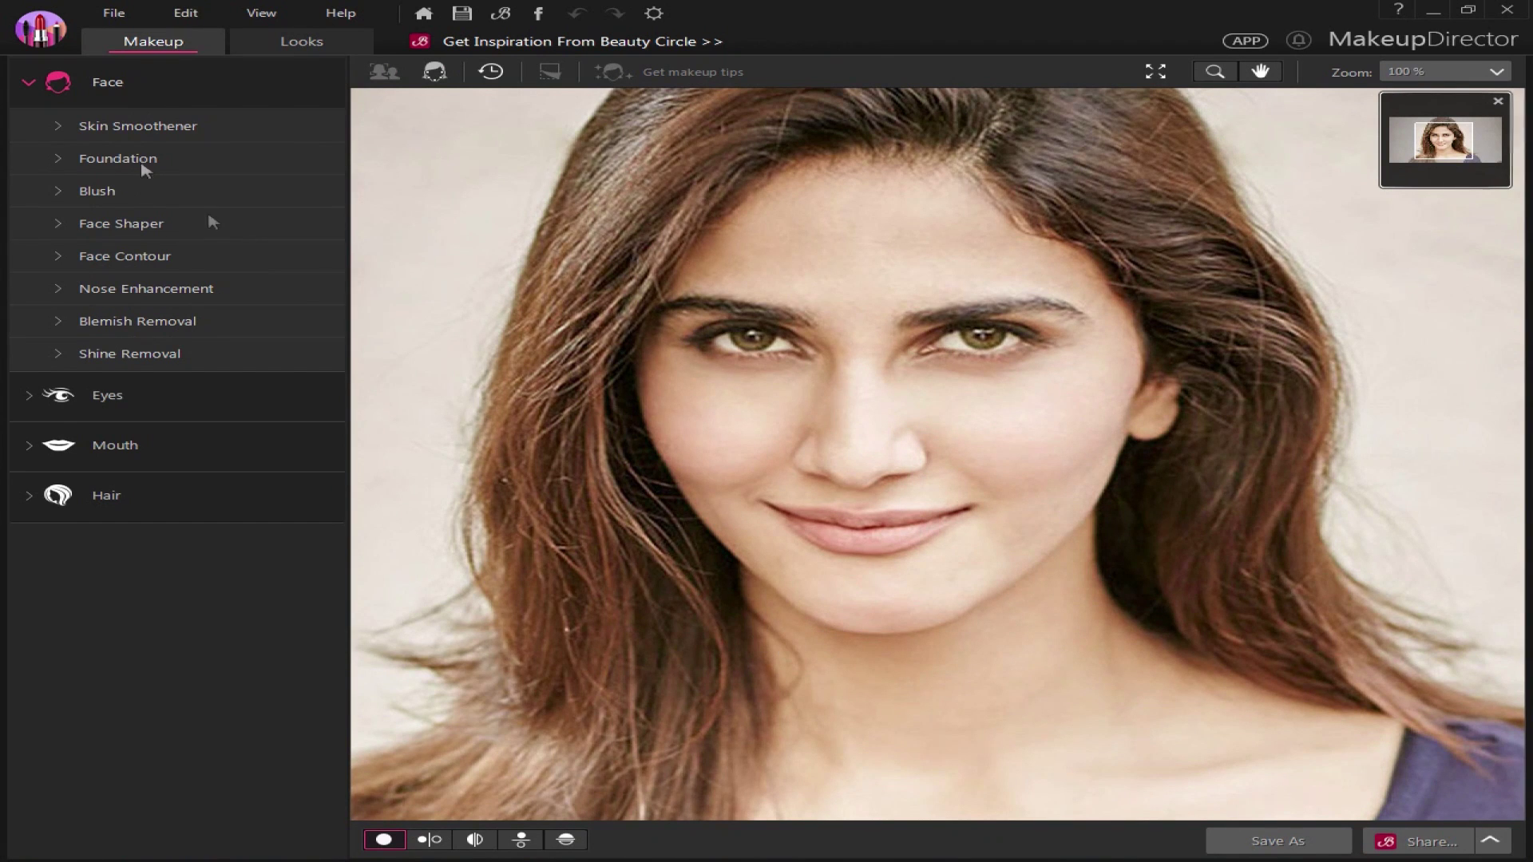
Preview the Bashful and Stylish makeup looks on the portrait
click(302, 42)
click(255, 439)
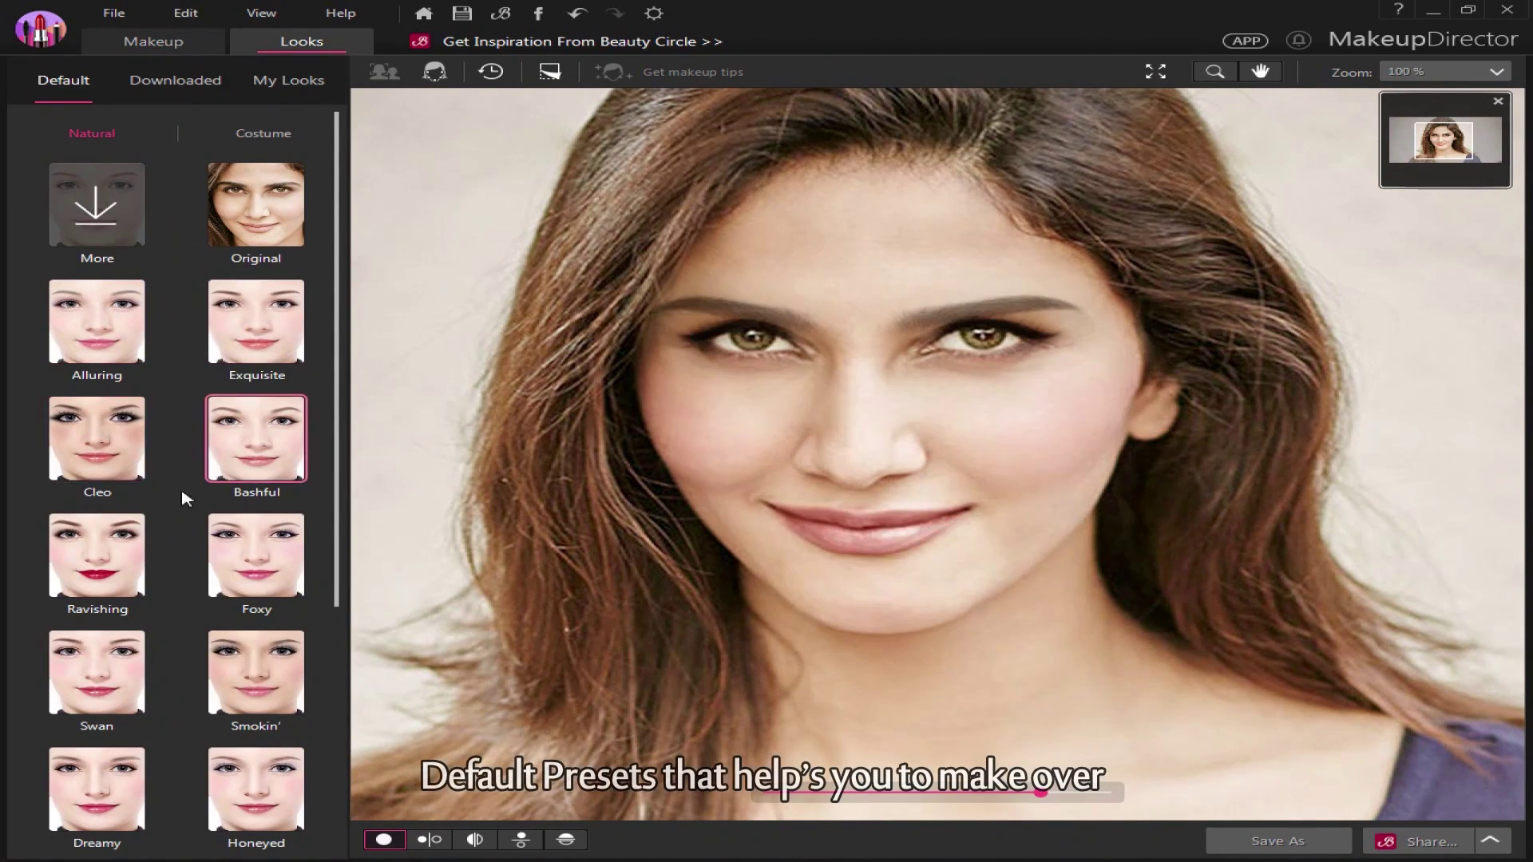
scroll(185, 498, down, 1)
scroll(231, 623, down, 2)
click(241, 656)
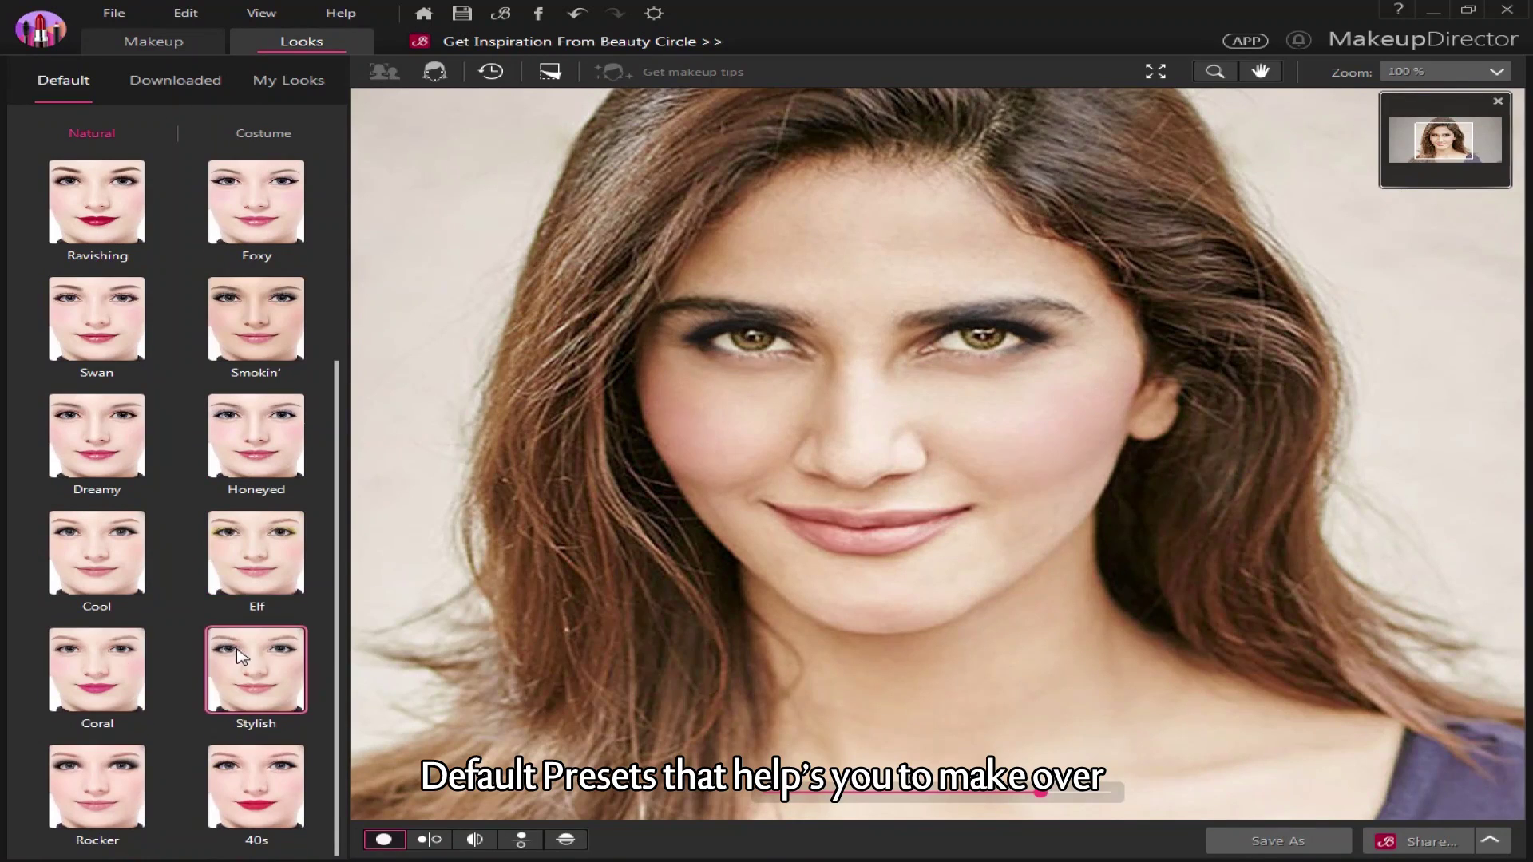
Try the Pure Love, Lotus and Cleopatra costume looks, ending on Poison Ivy
click(263, 133)
click(256, 319)
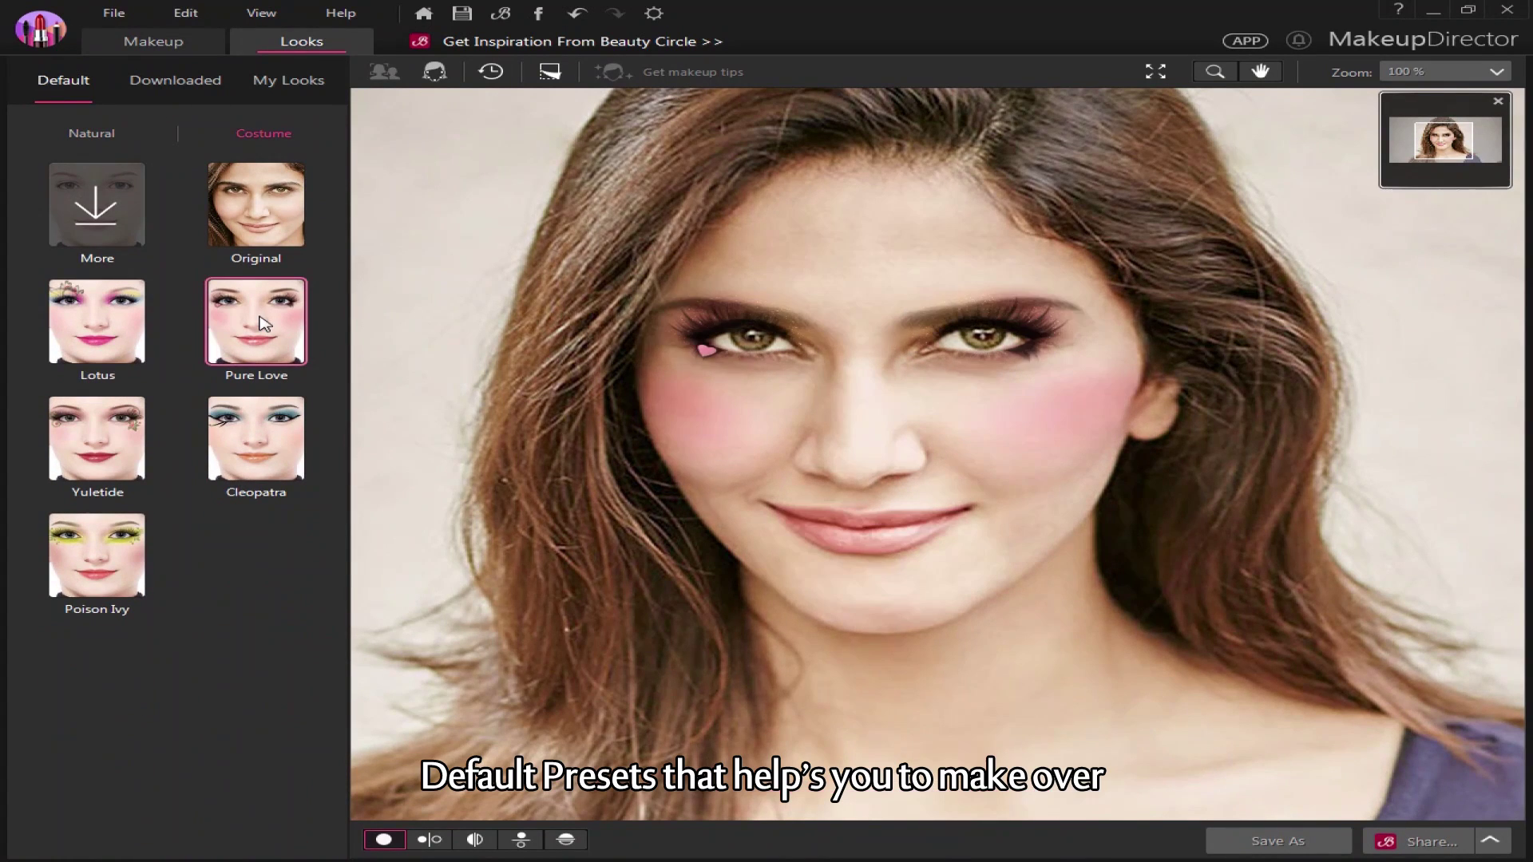
click(94, 334)
click(255, 439)
click(96, 554)
click(177, 81)
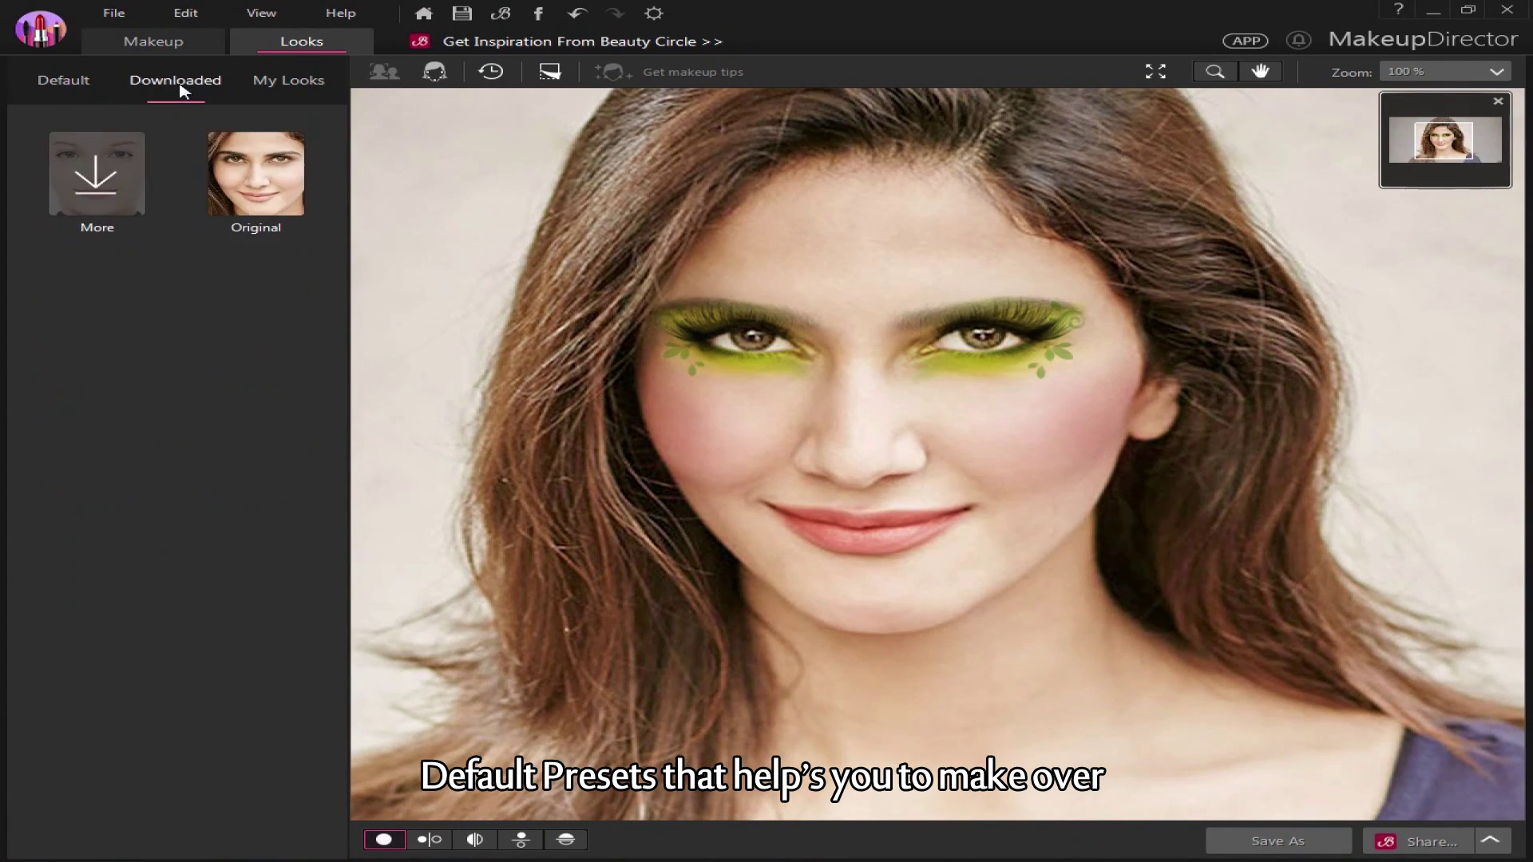
click(69, 86)
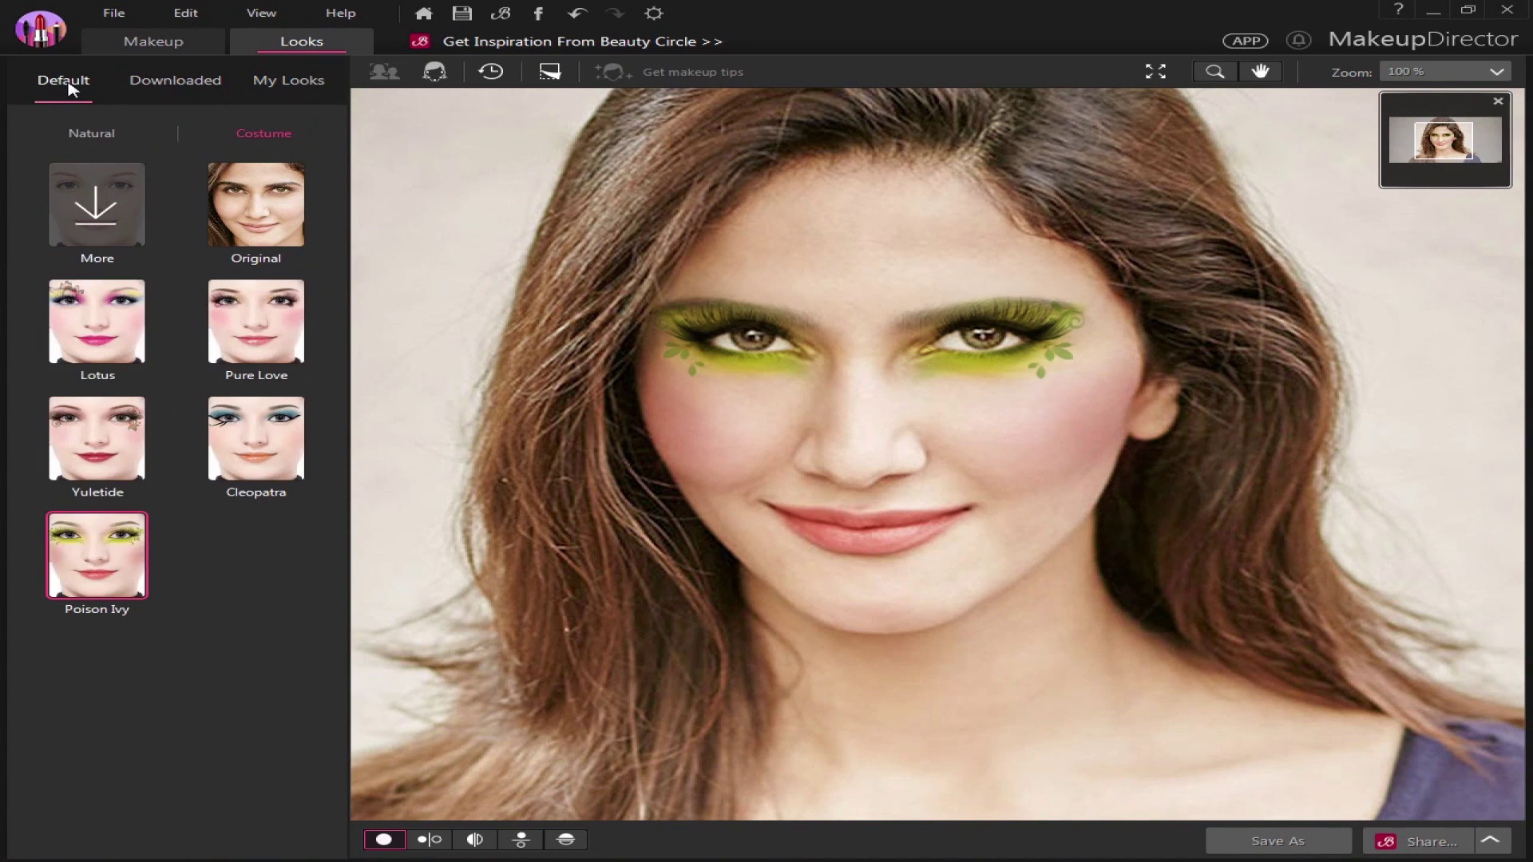
click(435, 72)
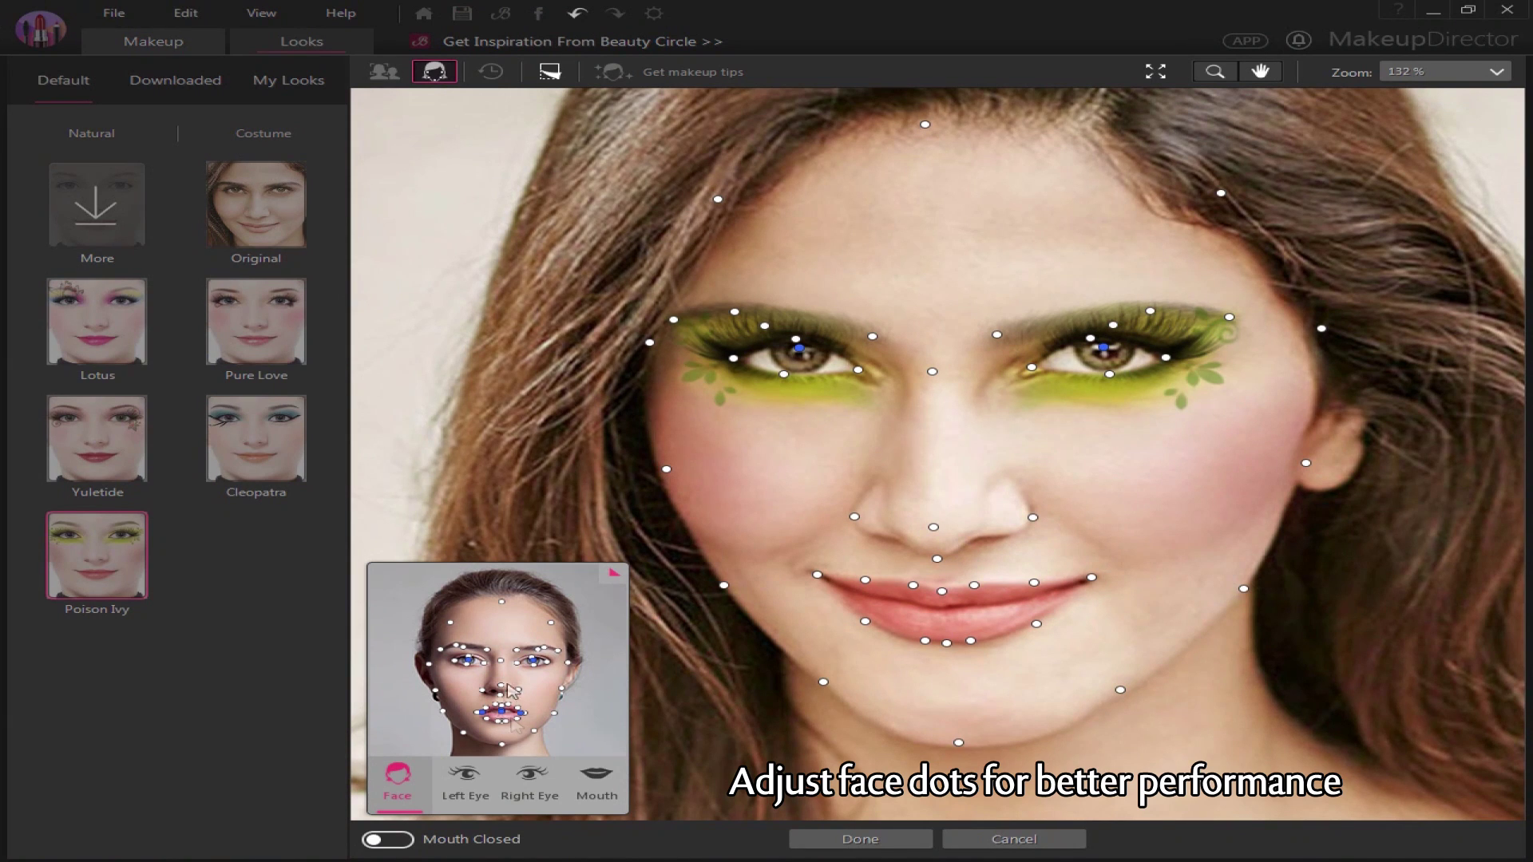
Check the left eye, right eye and mouth face points and confirm them
click(467, 786)
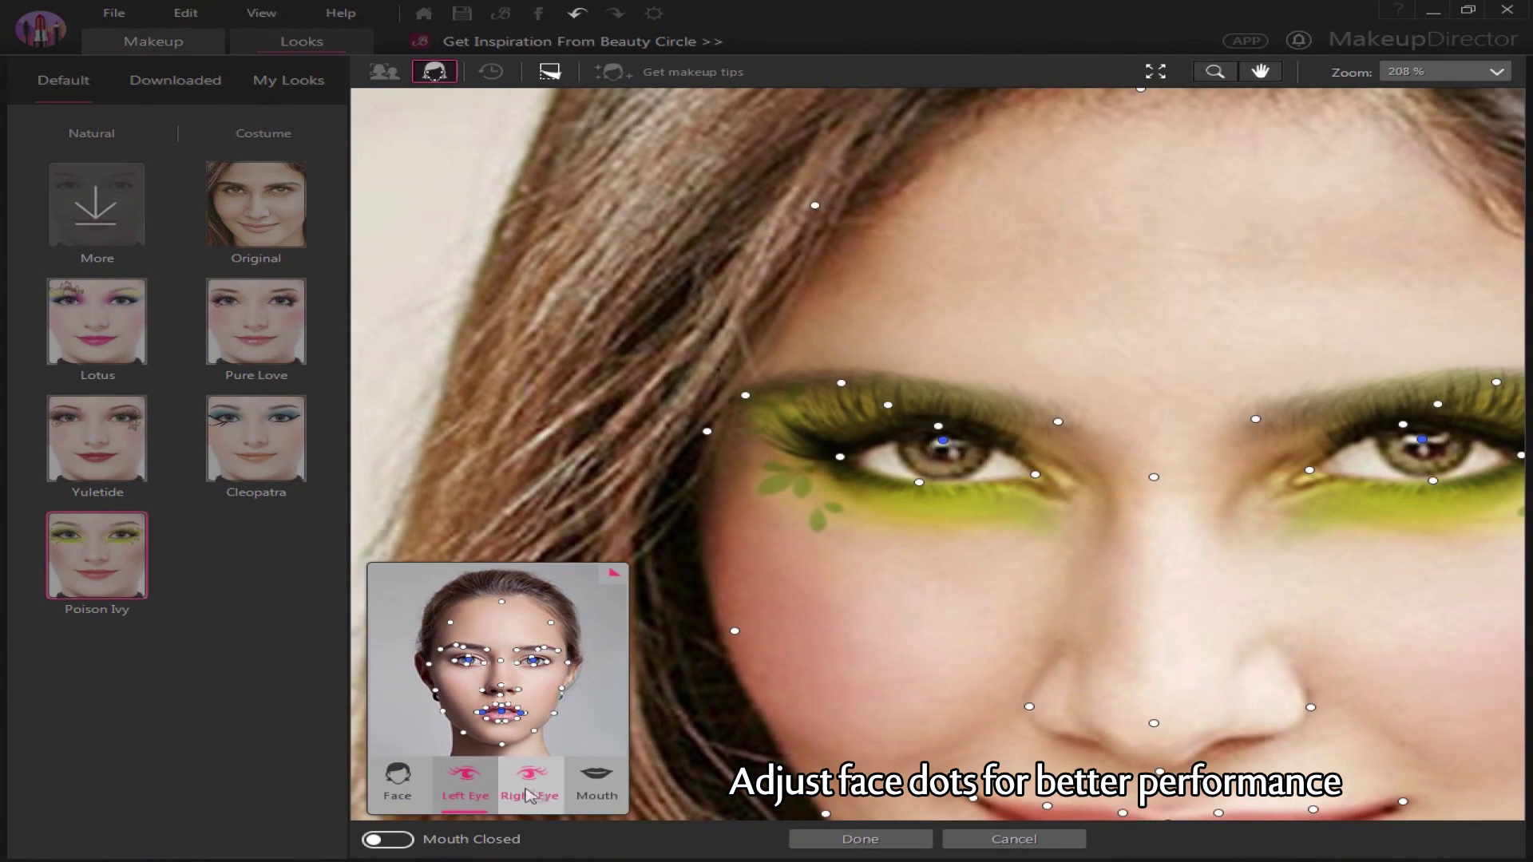
click(527, 792)
click(592, 793)
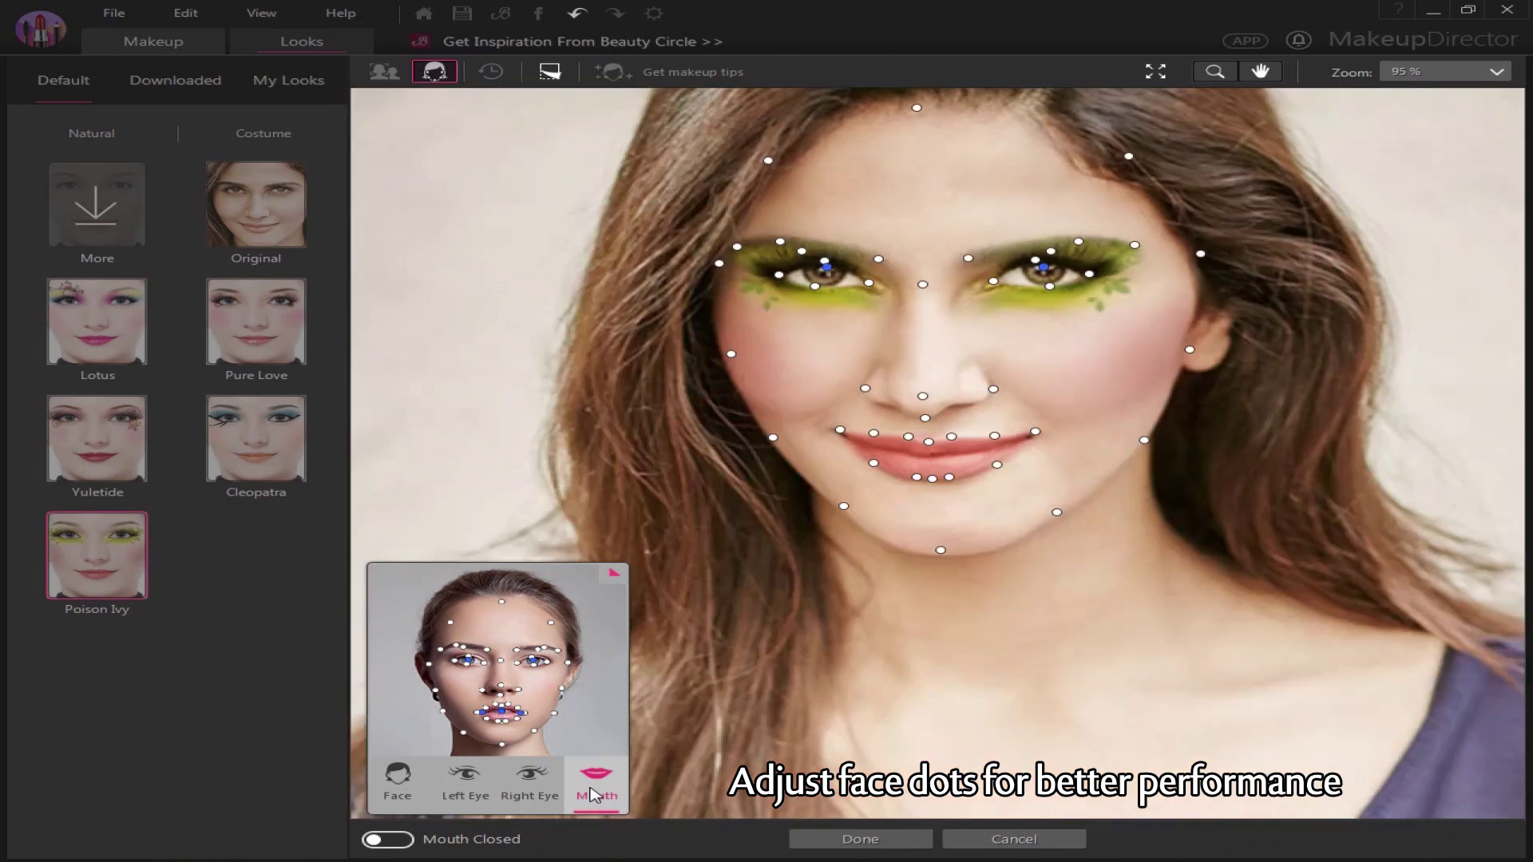
click(860, 839)
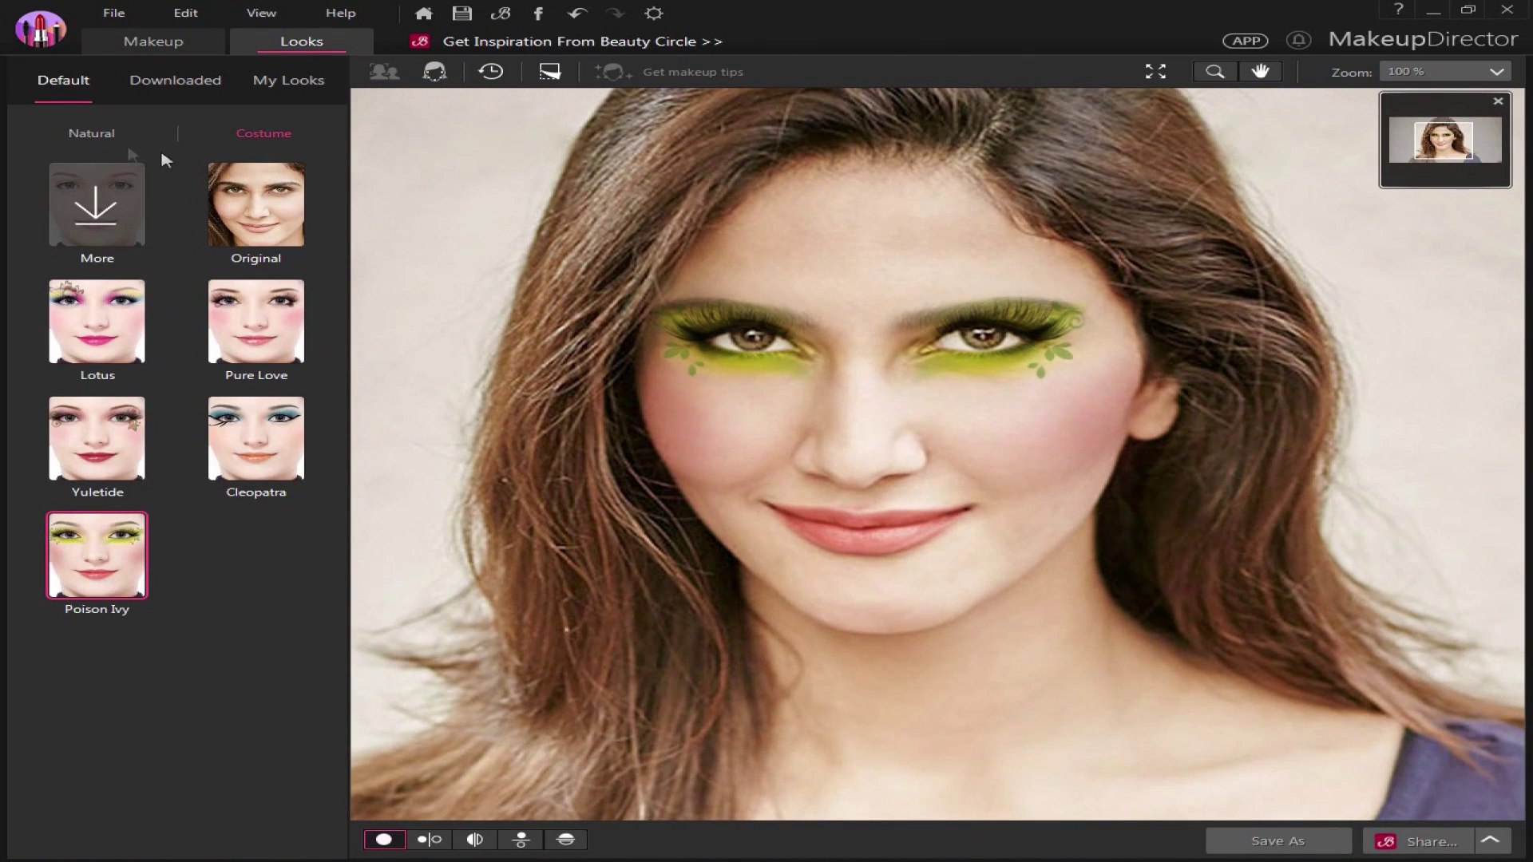
Return the portrait to the Natural > Original look without makeup
click(106, 136)
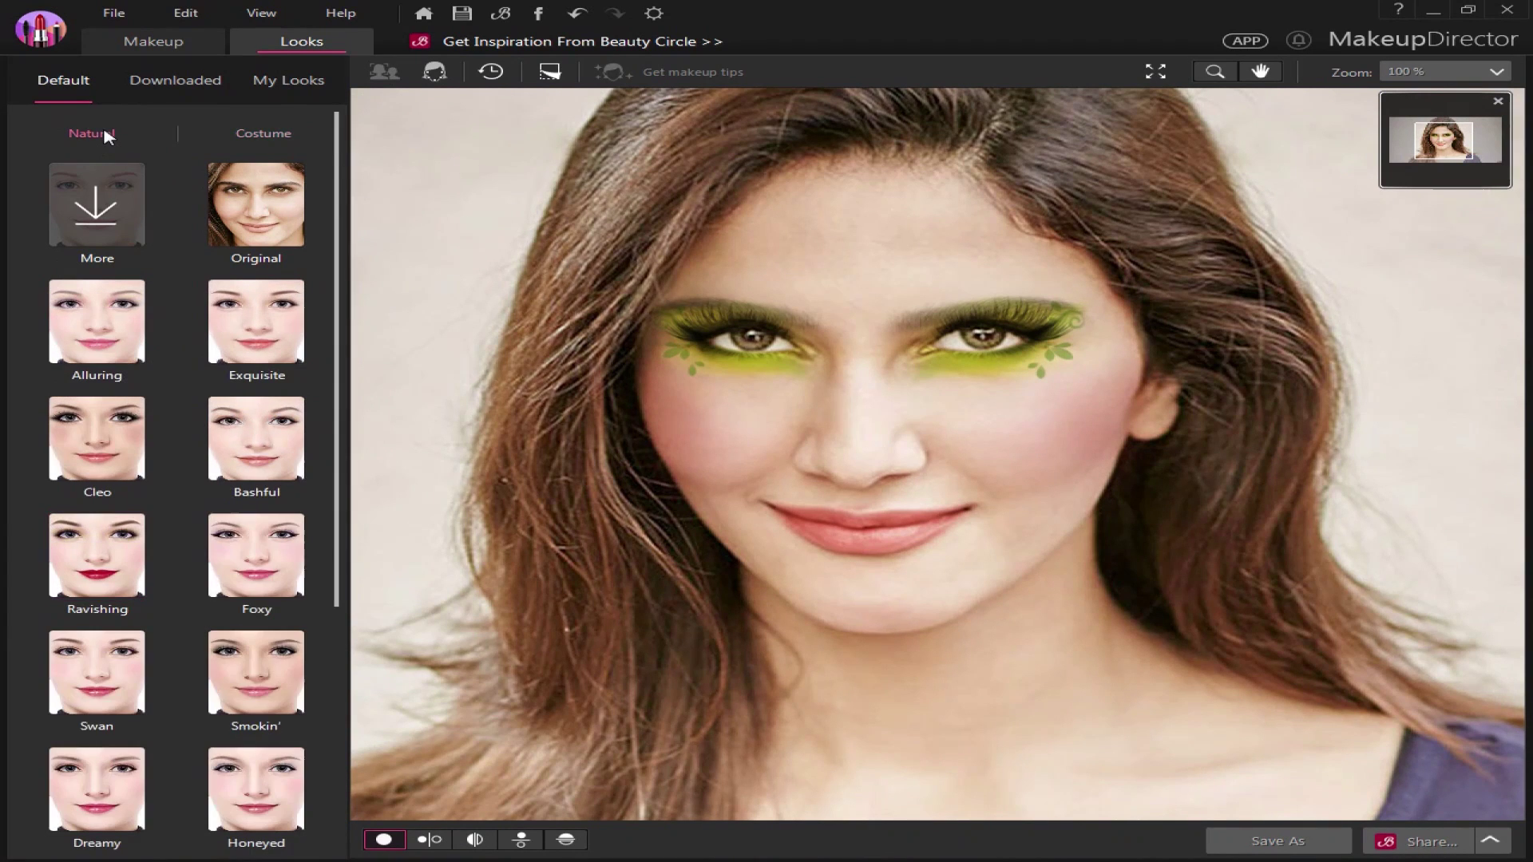
click(229, 204)
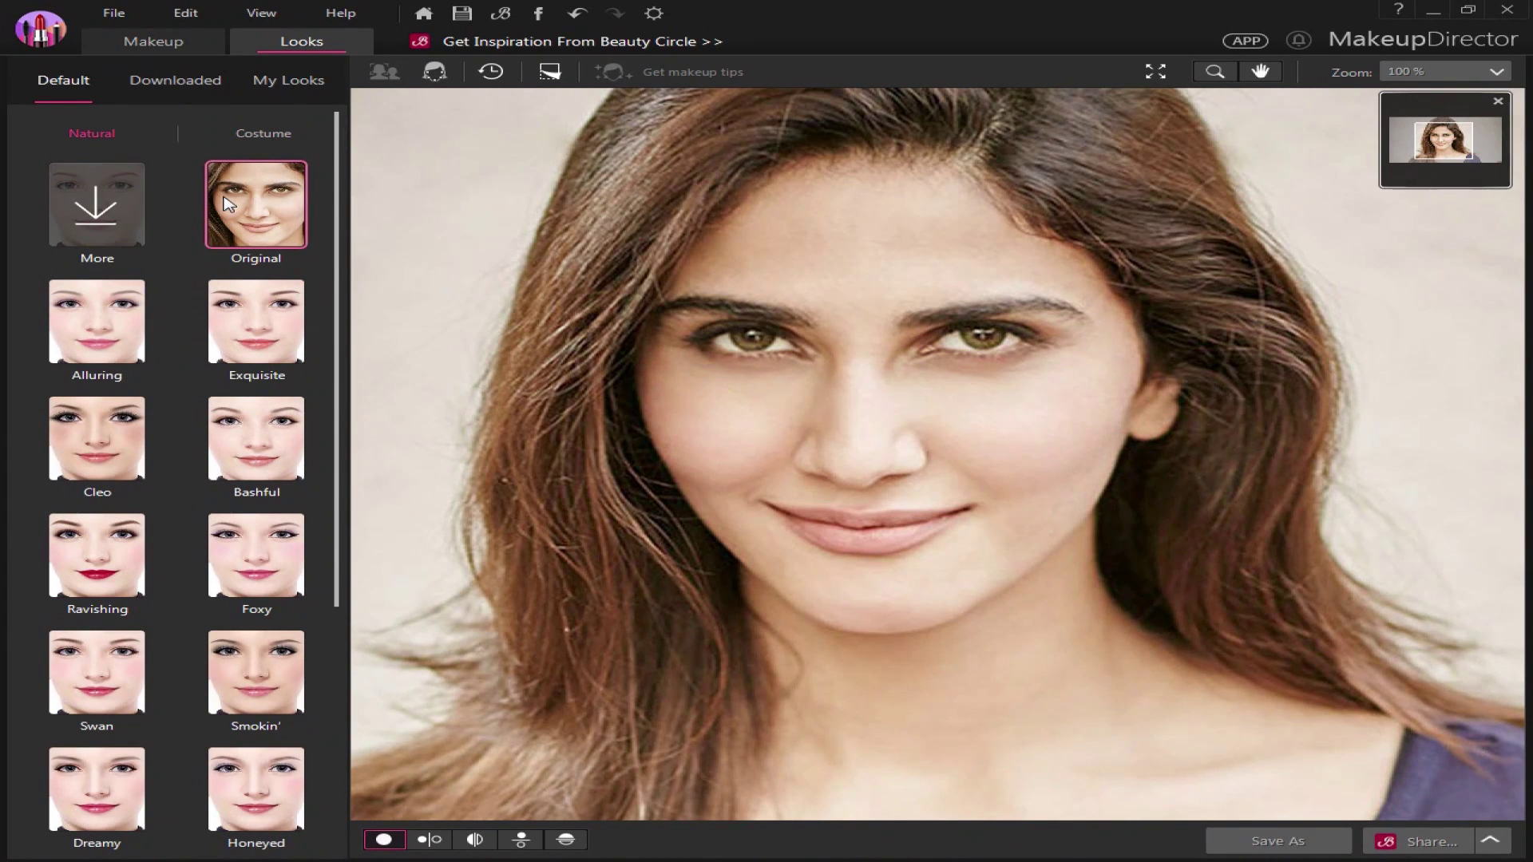
click(151, 83)
click(57, 86)
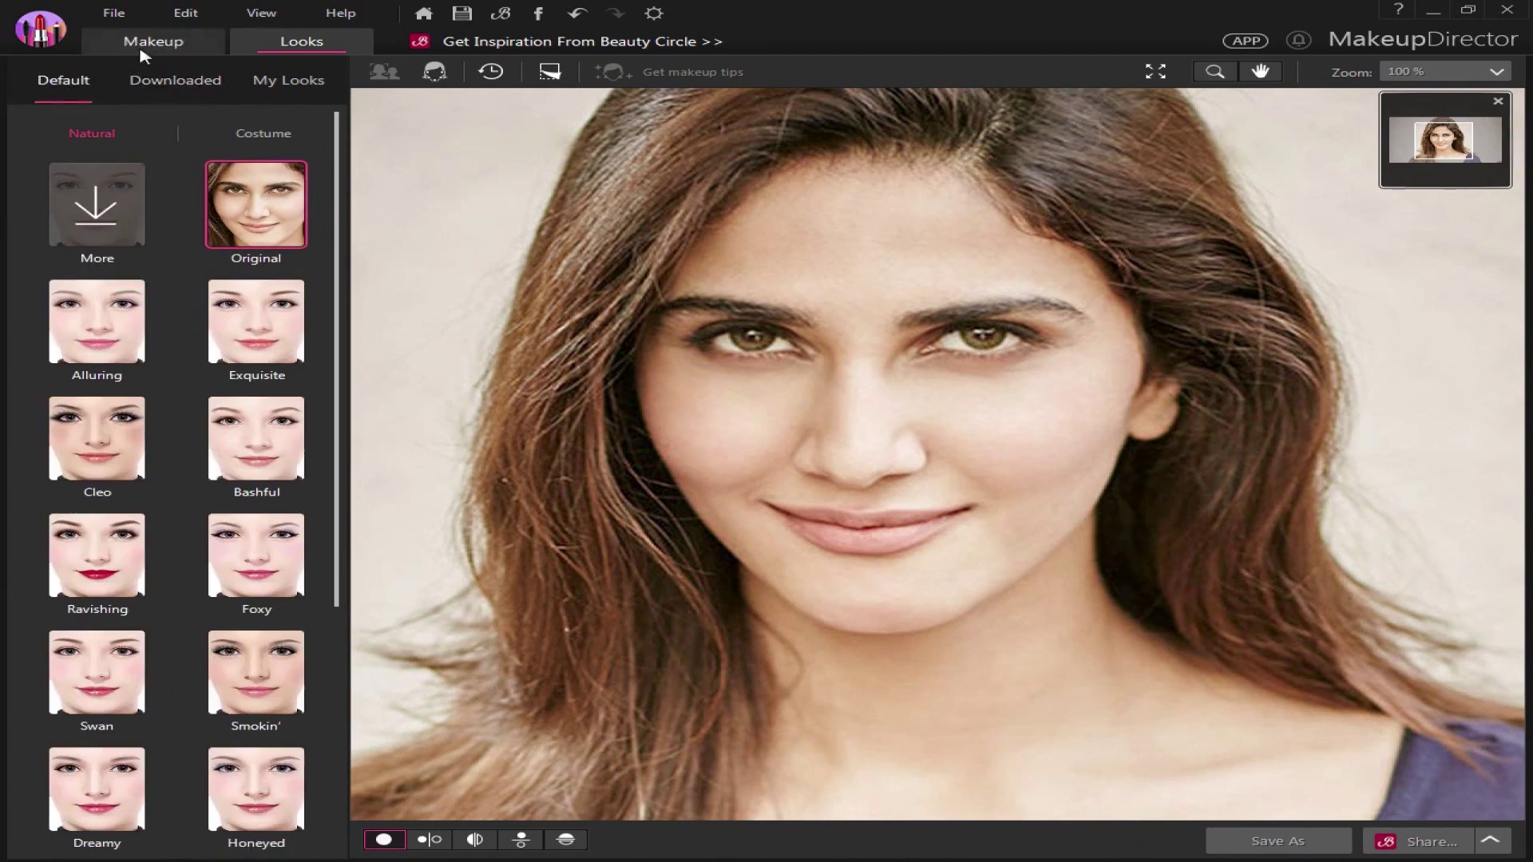
Smooth the skin strongly and apply a light foundation shade
click(154, 41)
click(58, 128)
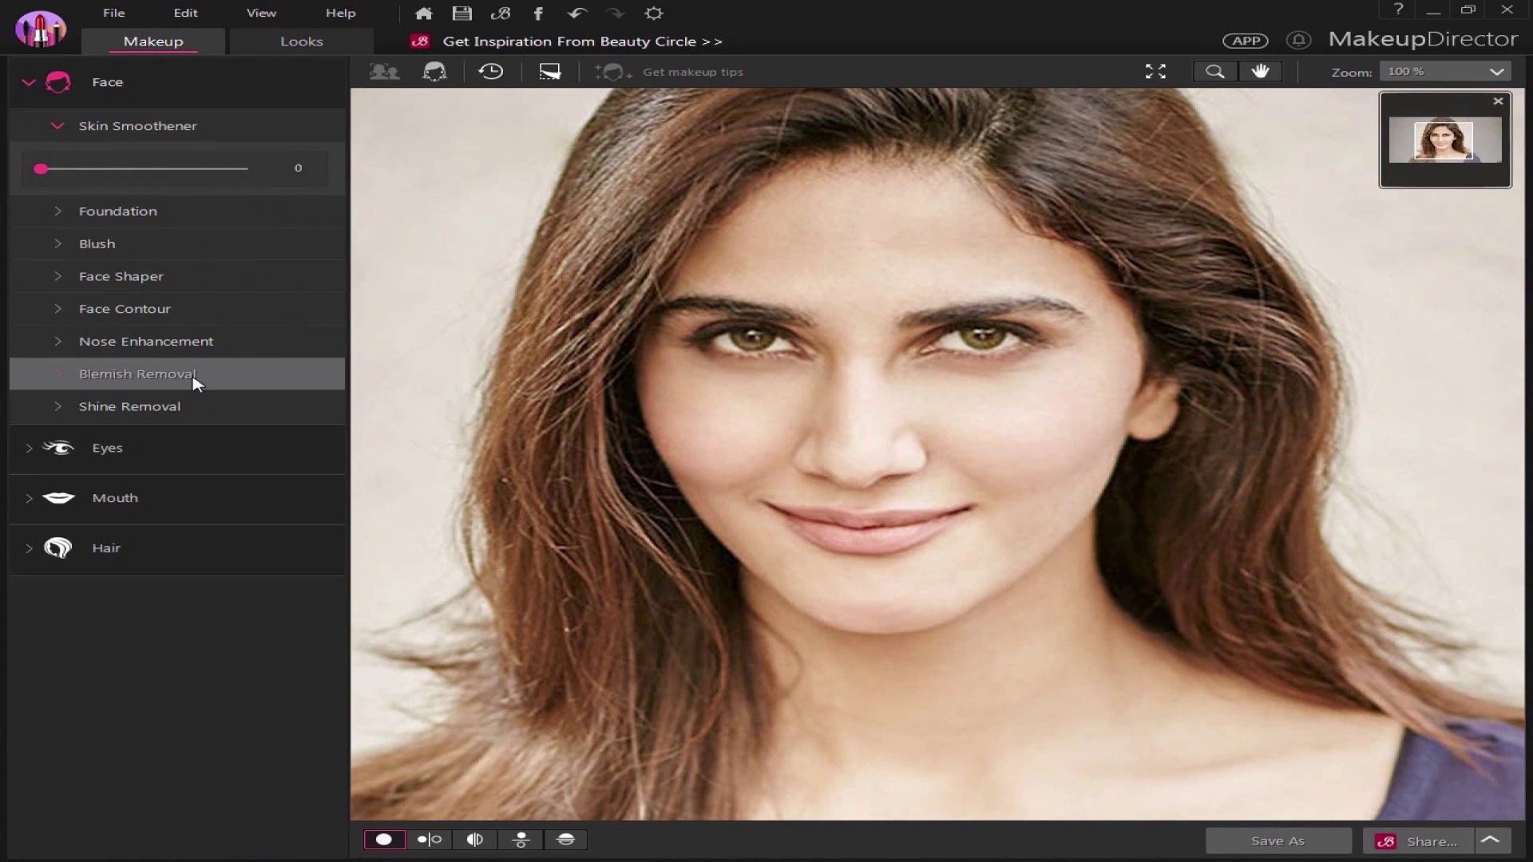
drag(40, 170, 217, 215)
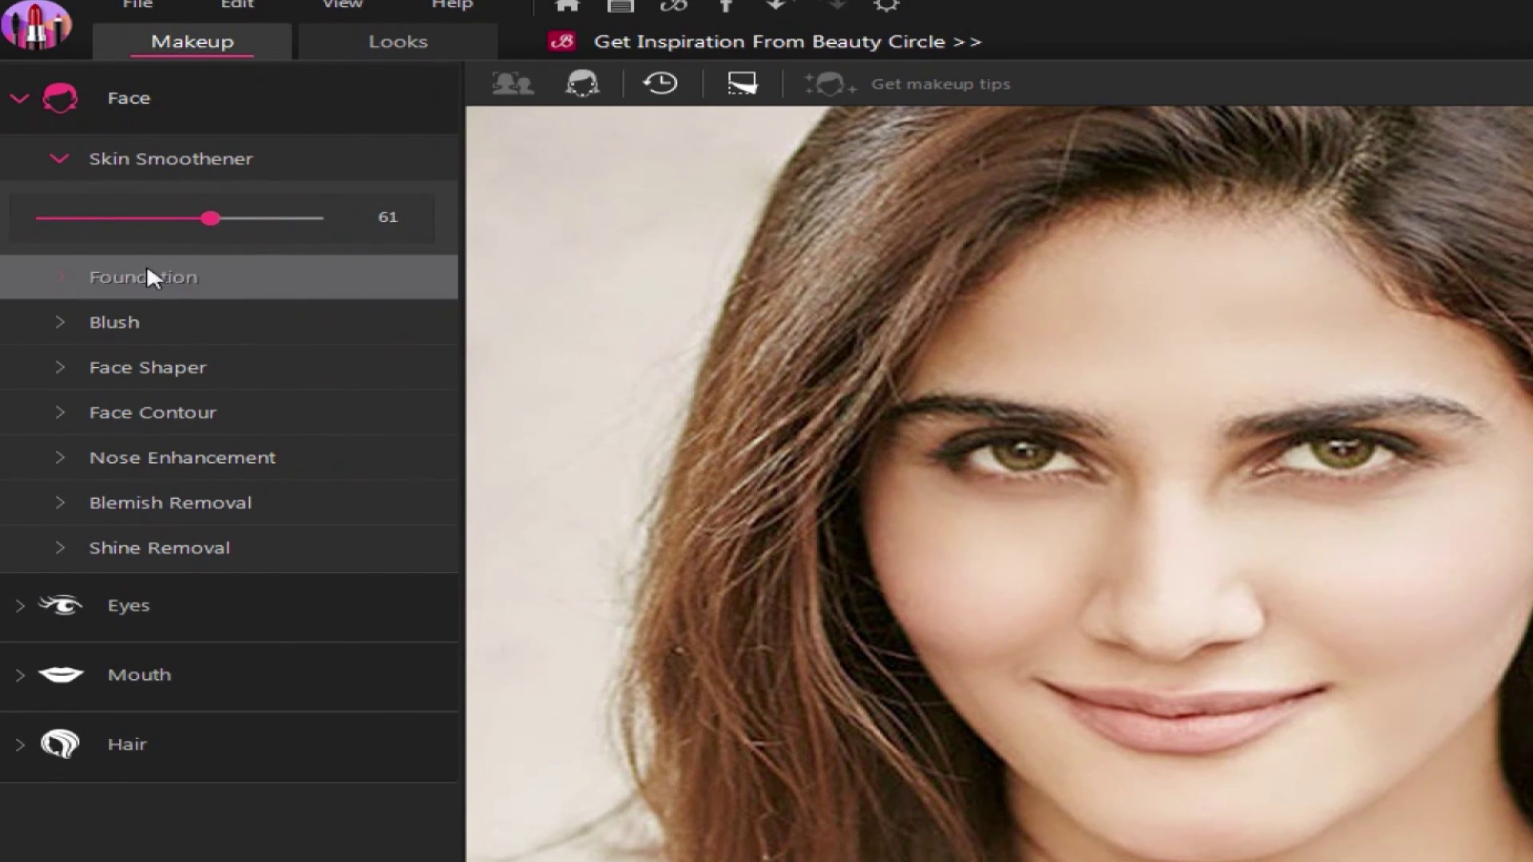
click(149, 277)
click(262, 406)
click(253, 358)
click(318, 358)
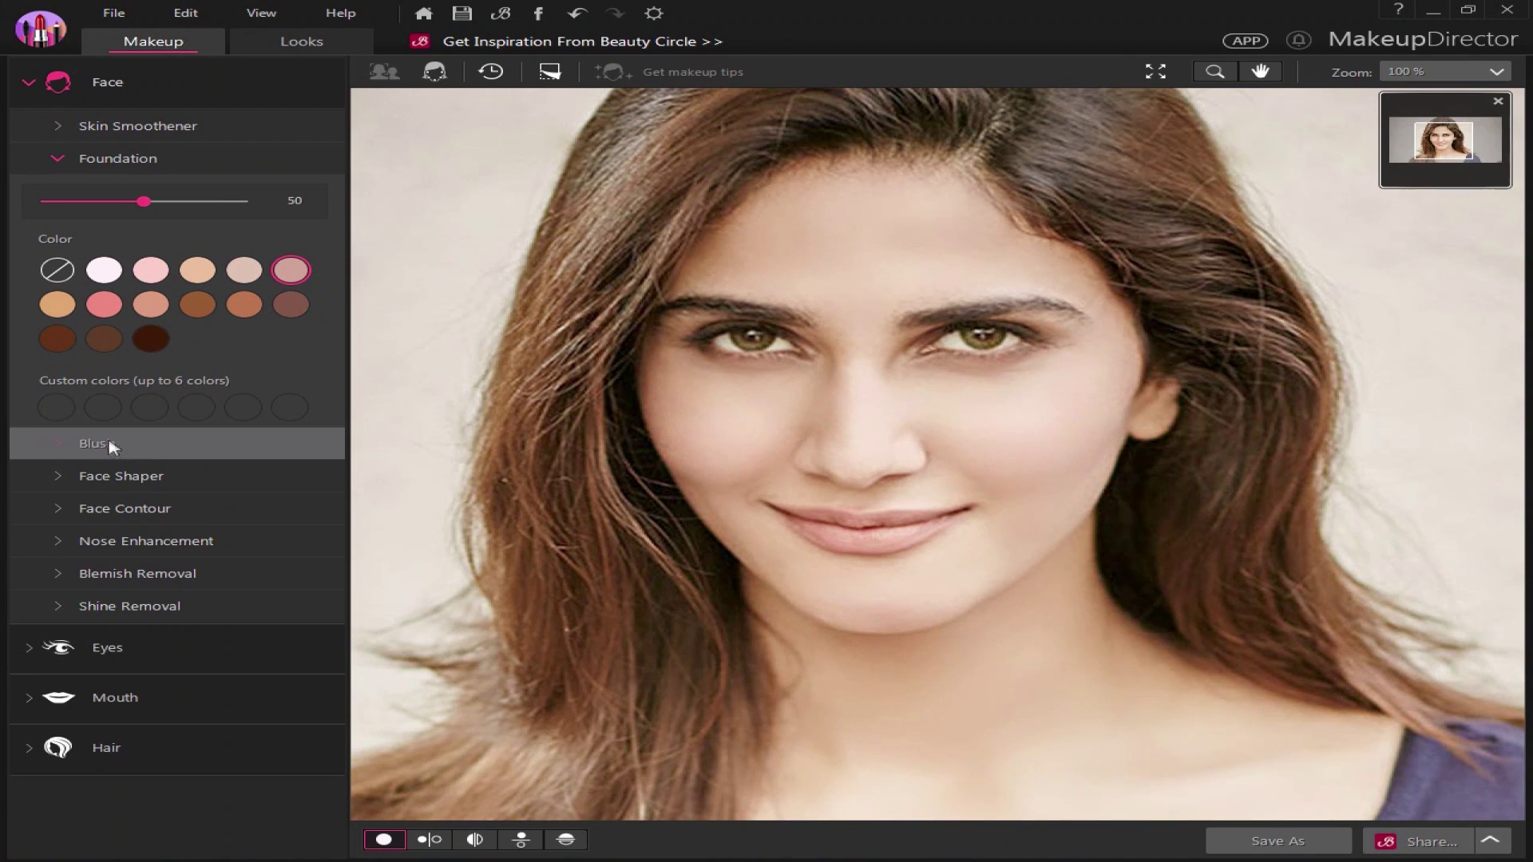
Give the cheeks a soft pink blush at strength 34
click(71, 446)
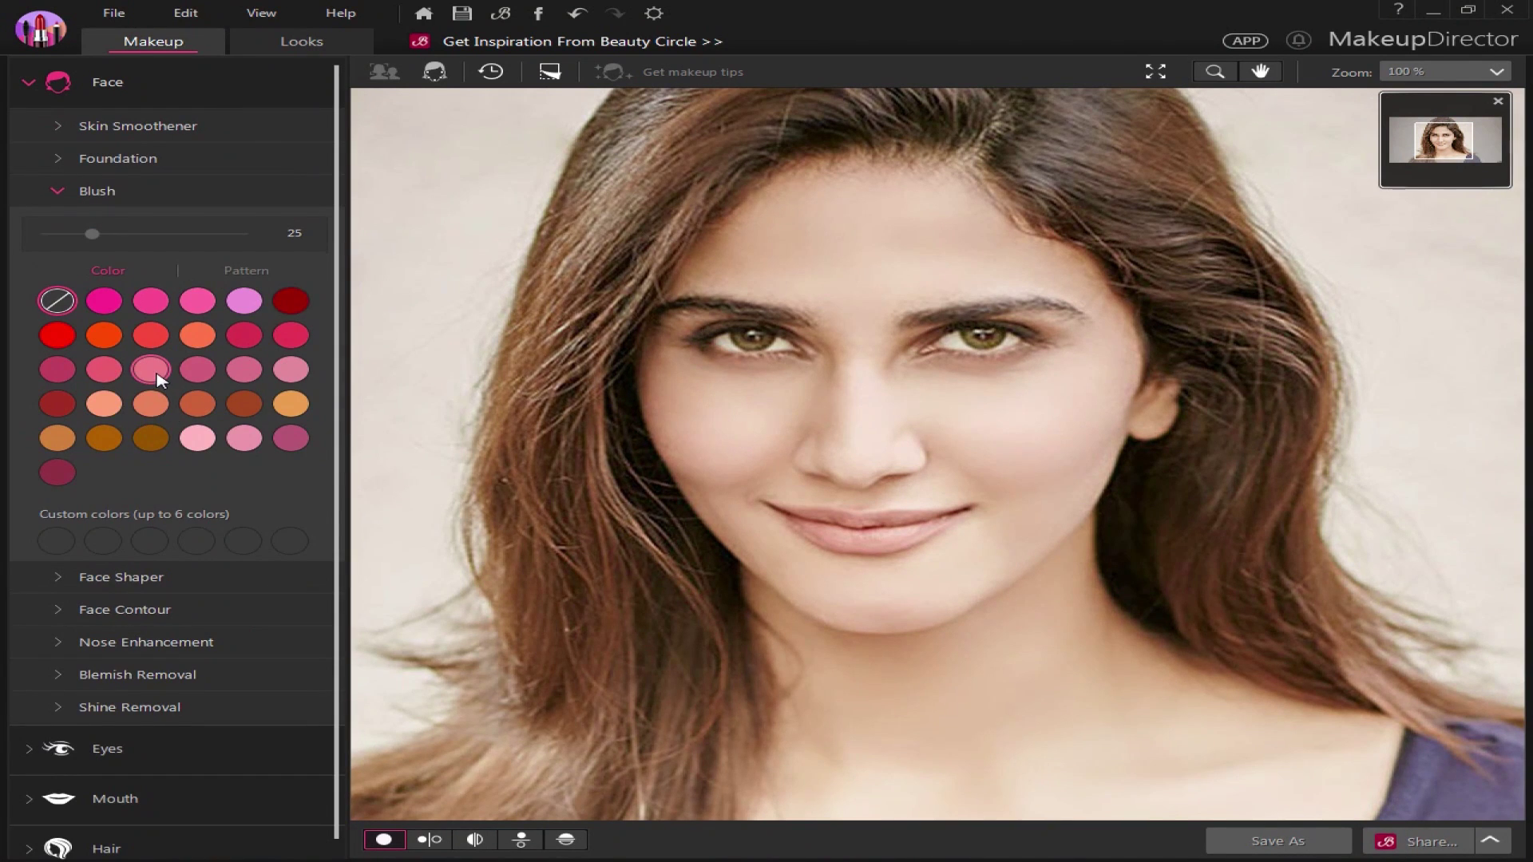
click(58, 404)
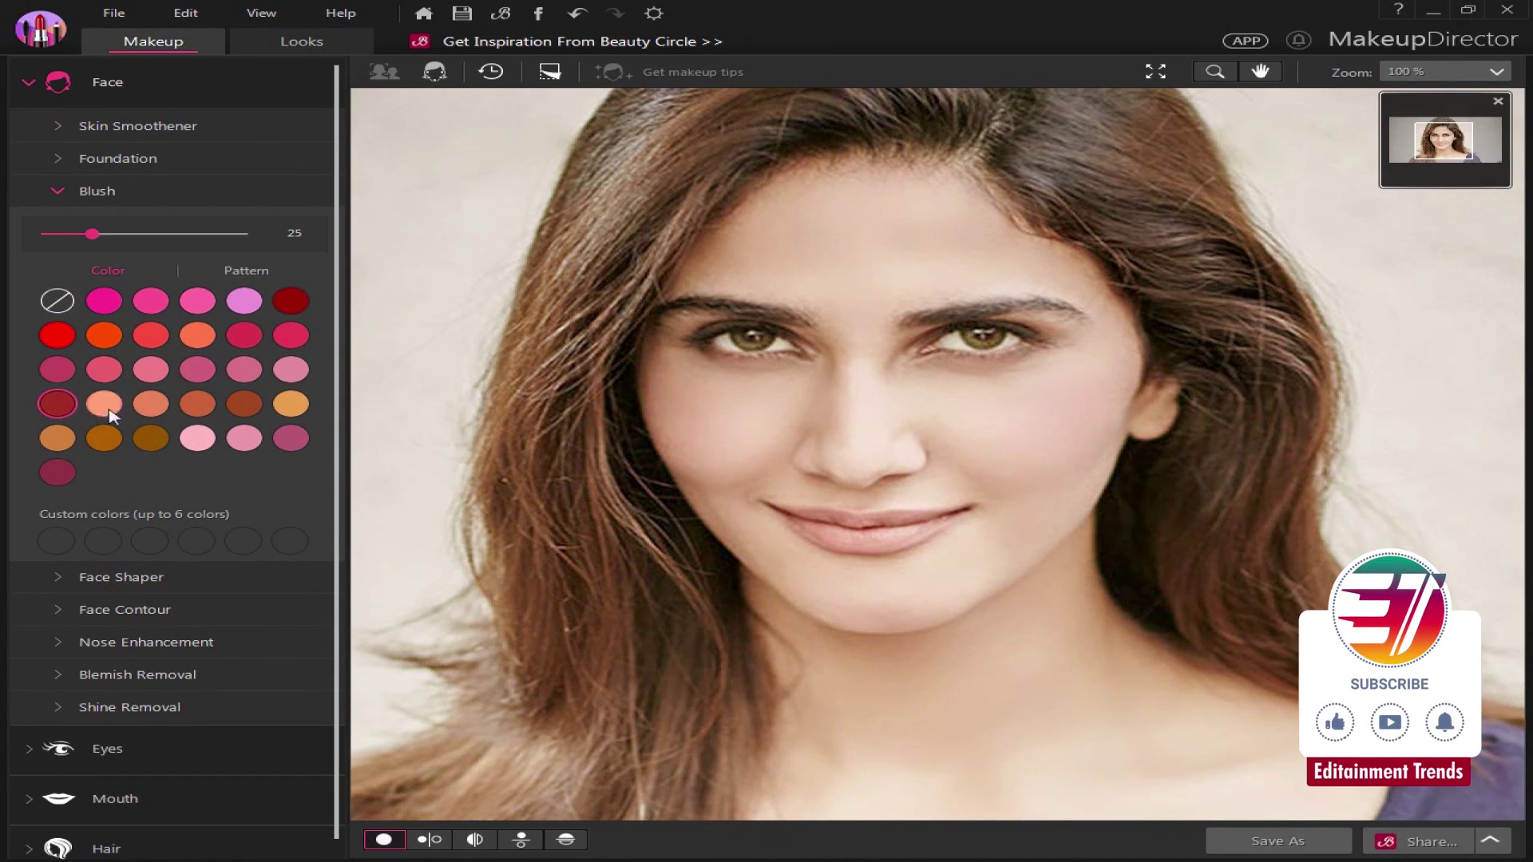
click(292, 302)
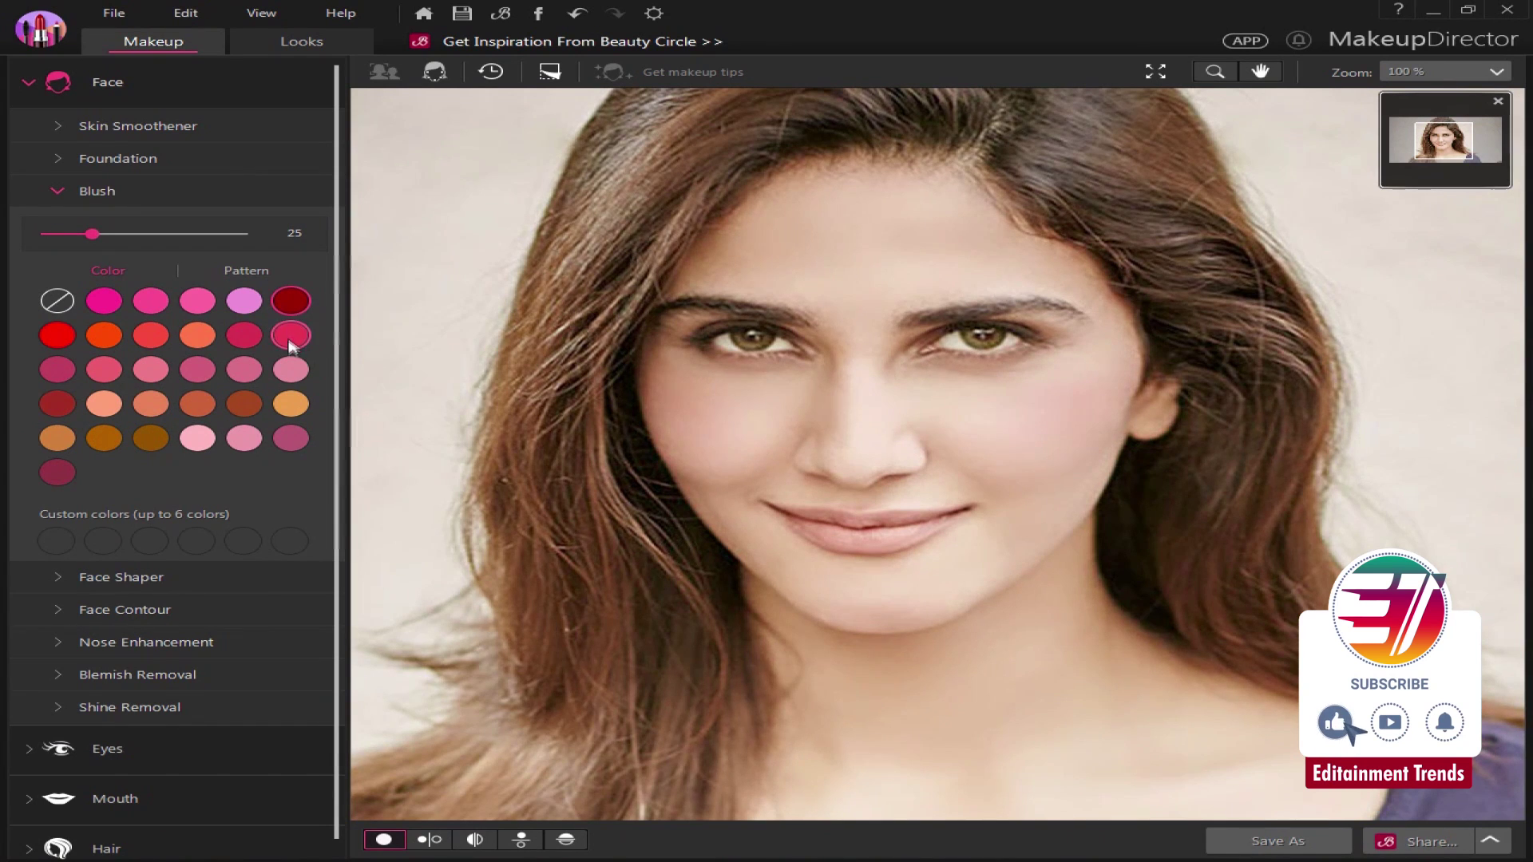
drag(94, 238, 113, 249)
click(197, 370)
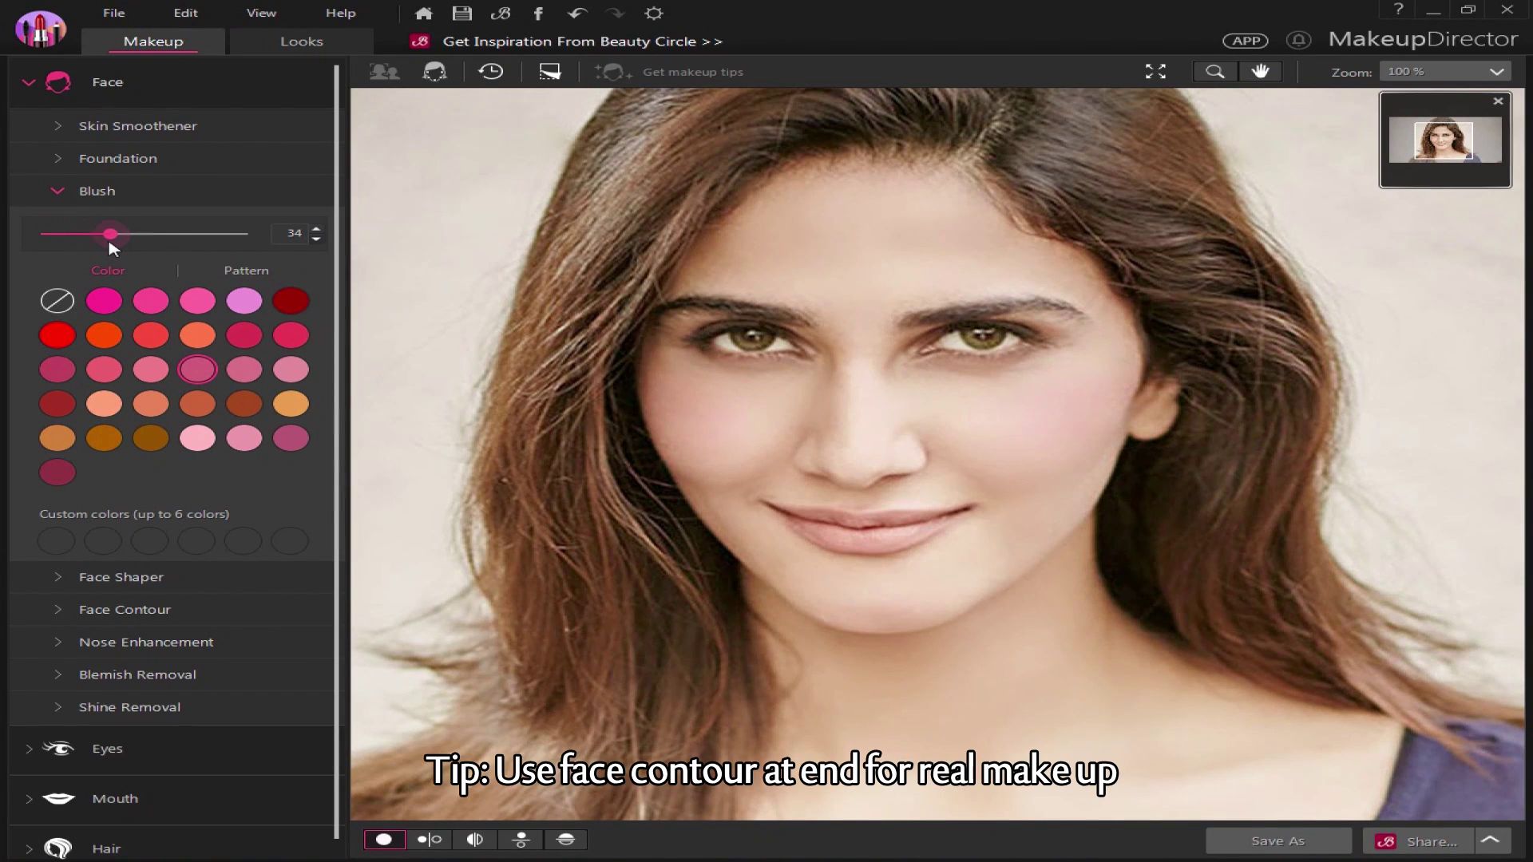
click(94, 580)
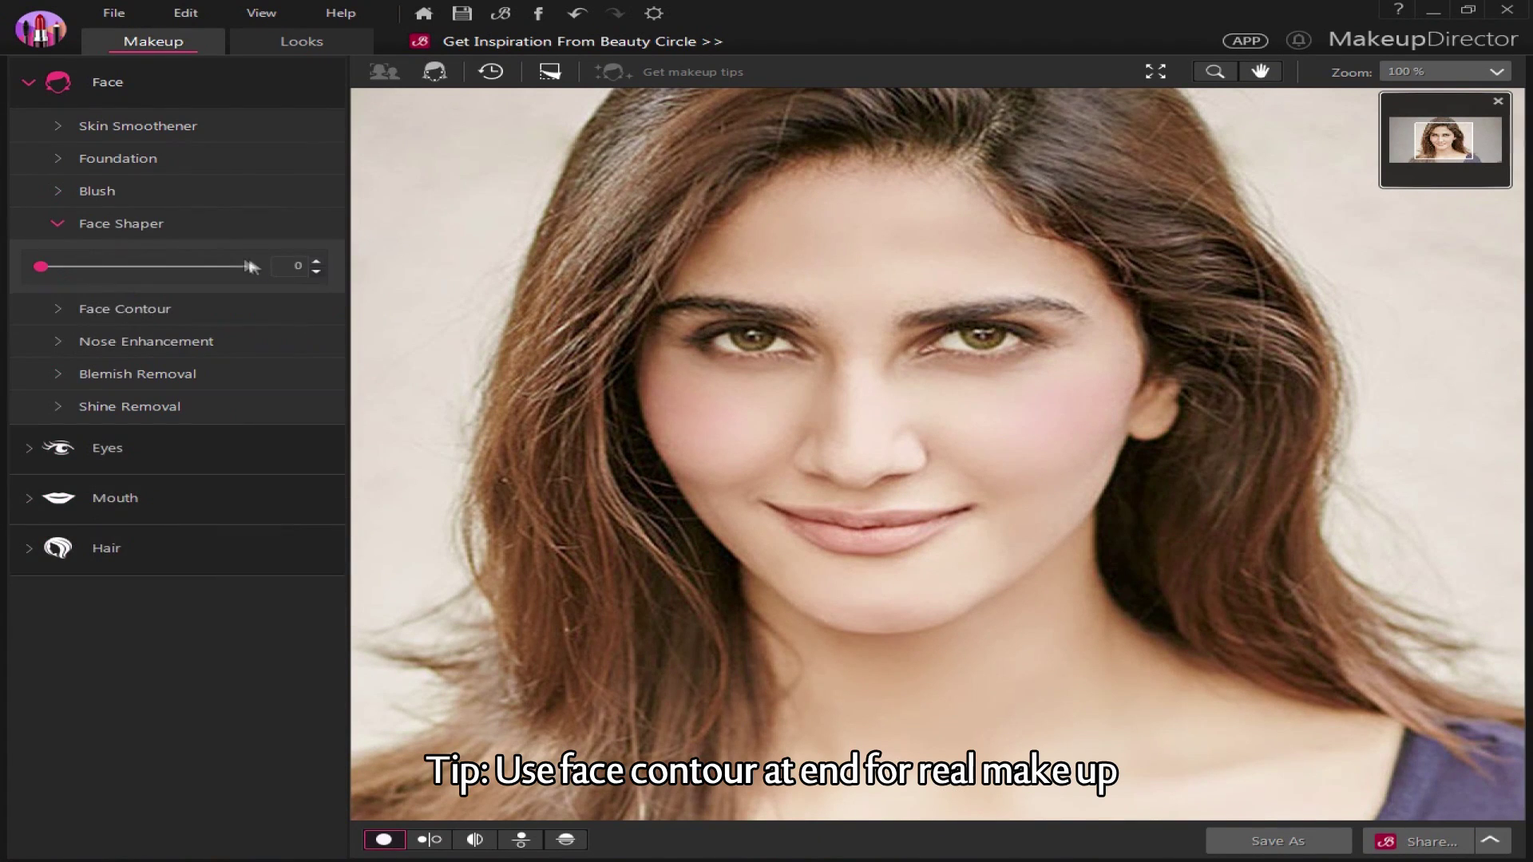
Set Nose Enhancement to 100 and Shine Removal to 64
click(74, 289)
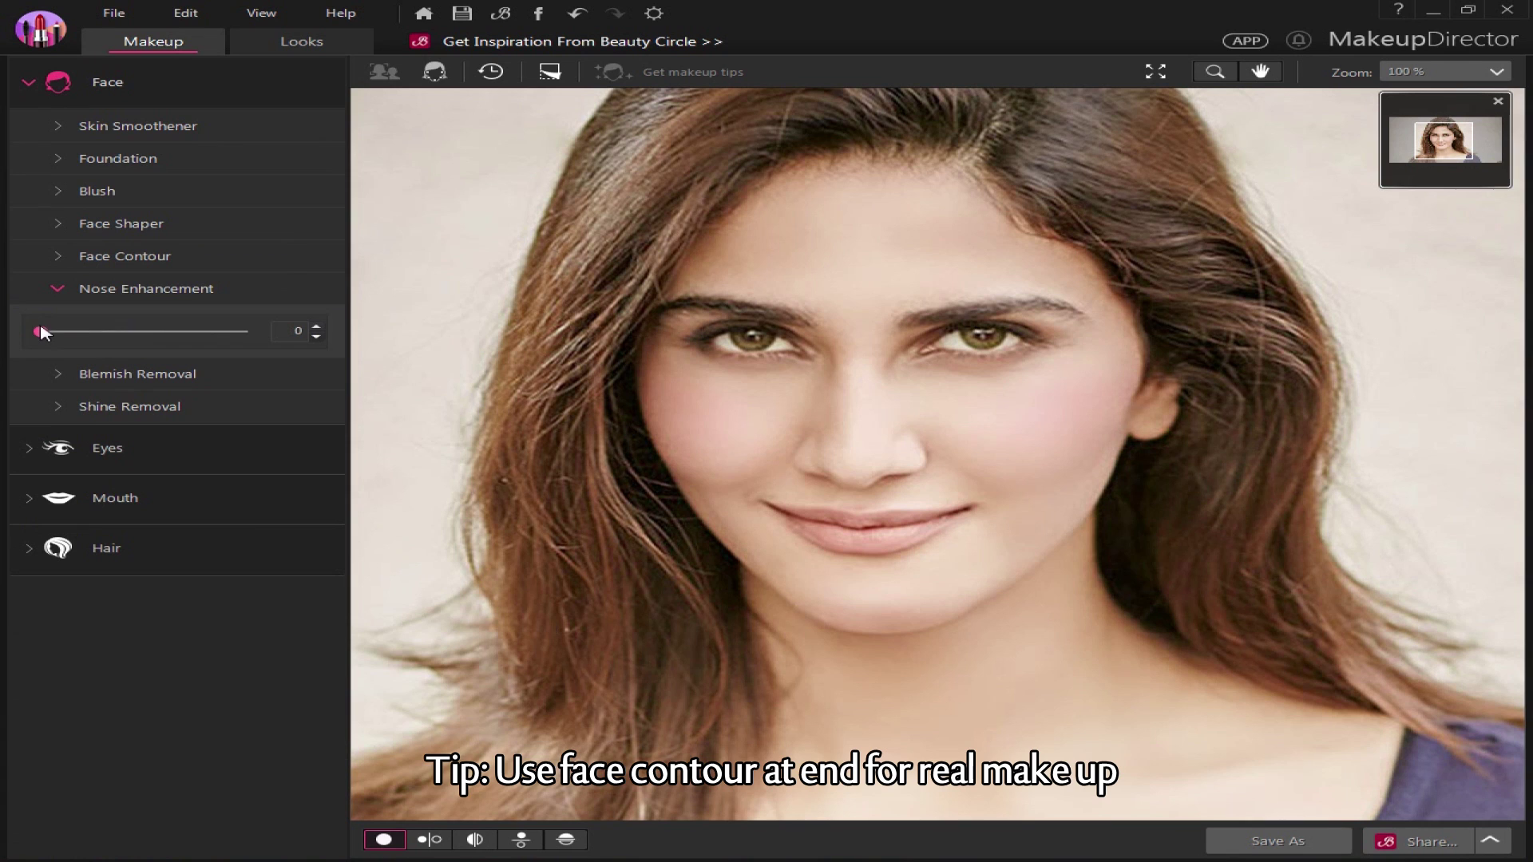
drag(41, 334, 263, 336)
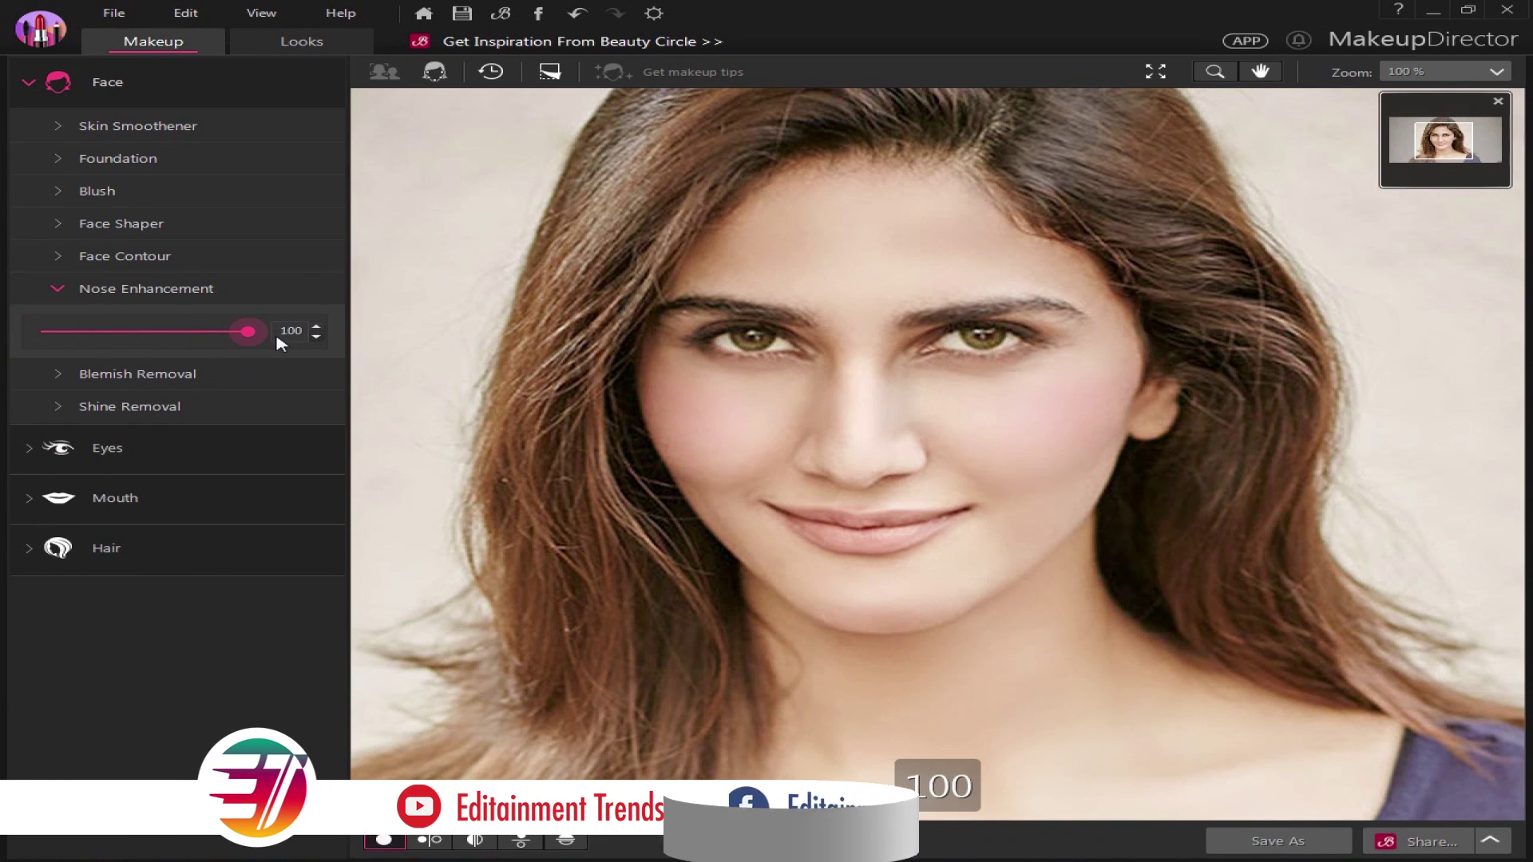
click(64, 405)
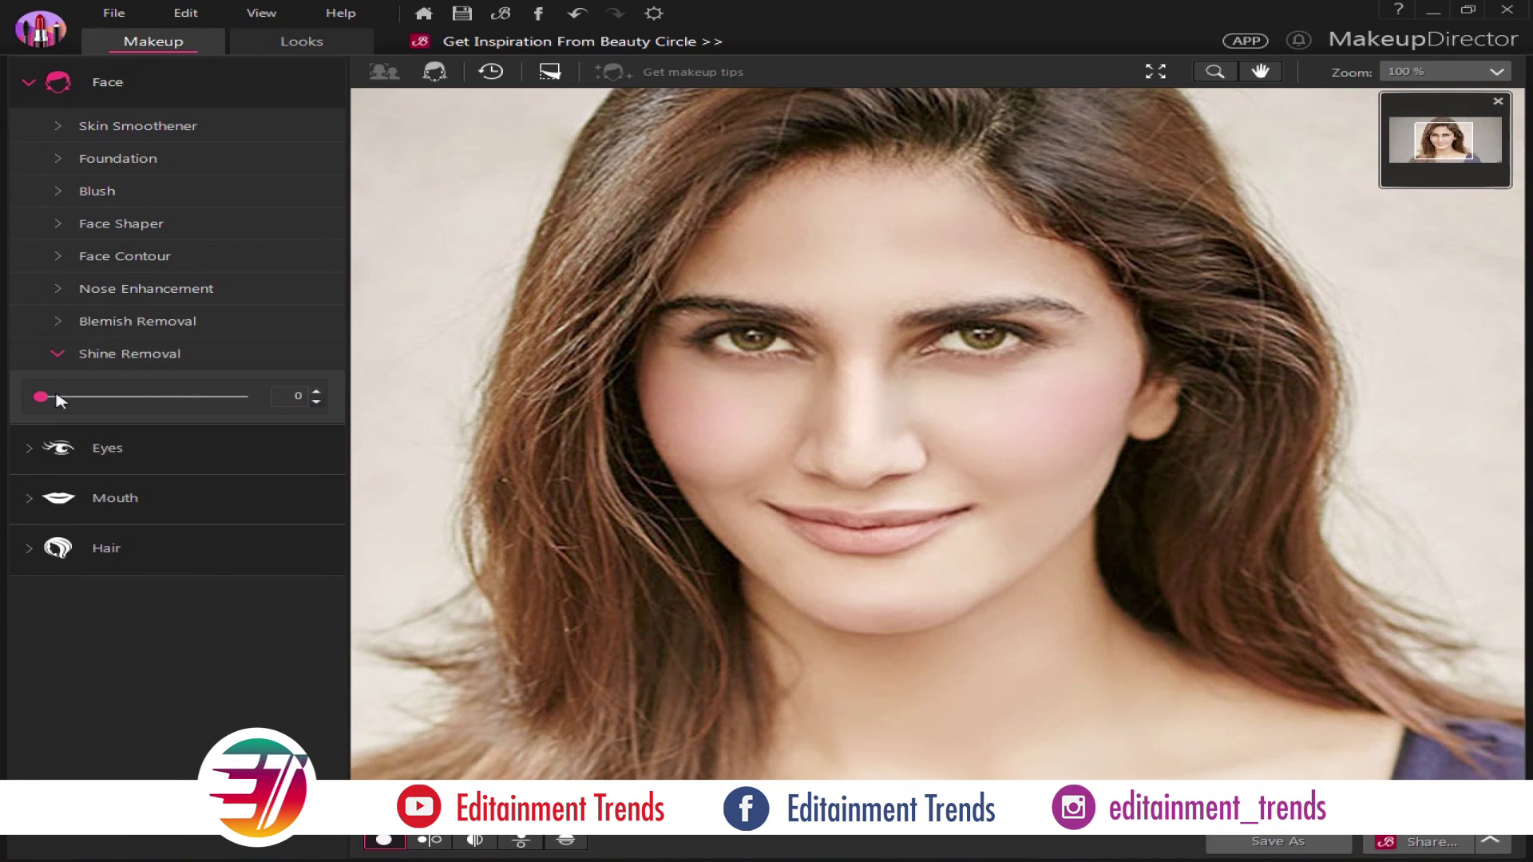
drag(40, 396, 169, 403)
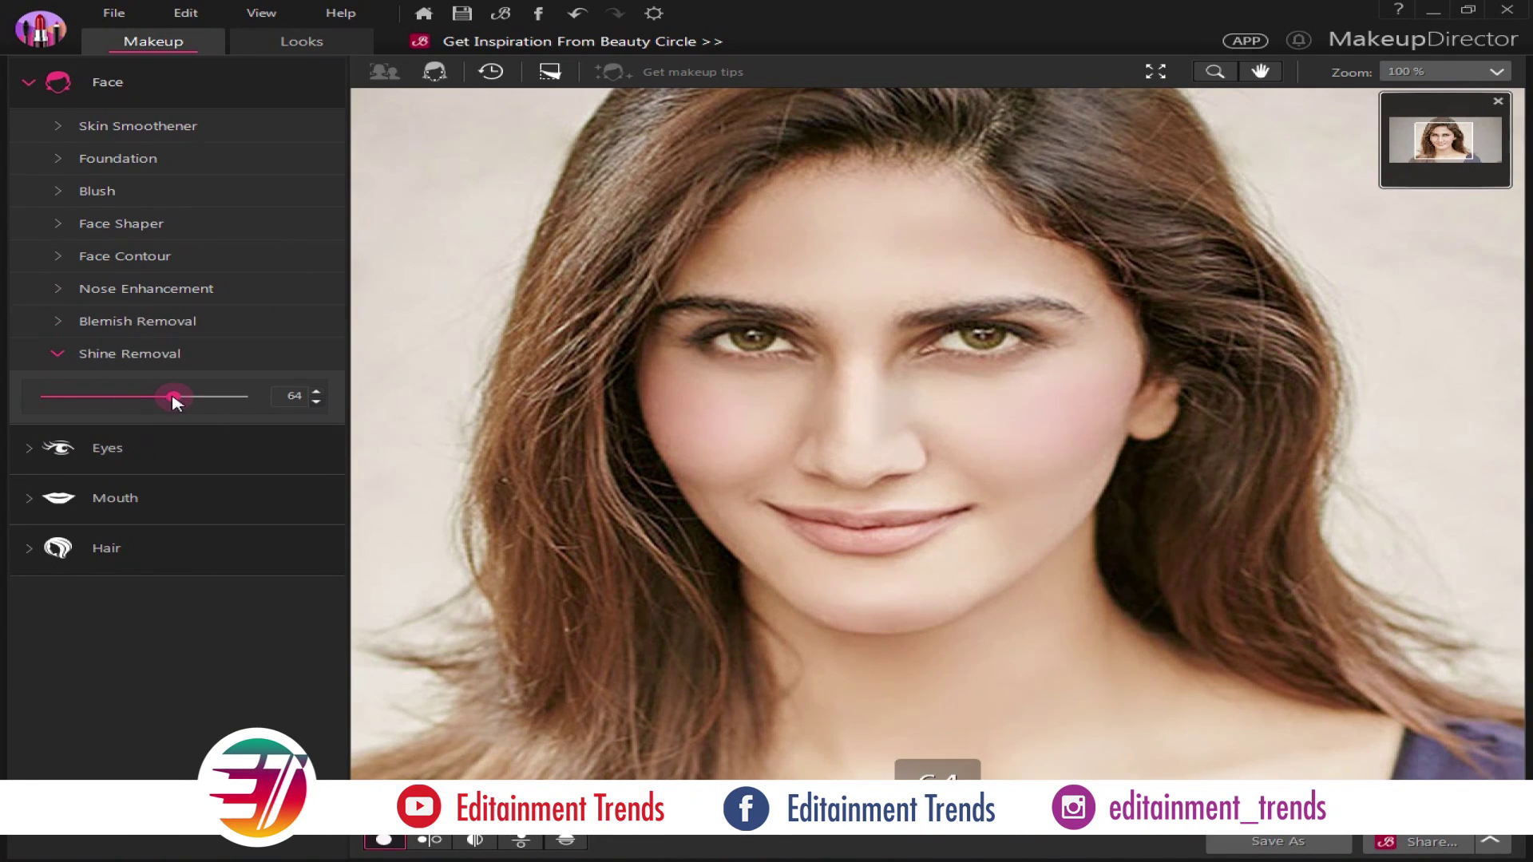
click(38, 454)
Apply black eyeliner at full strength of 100
click(116, 176)
click(94, 284)
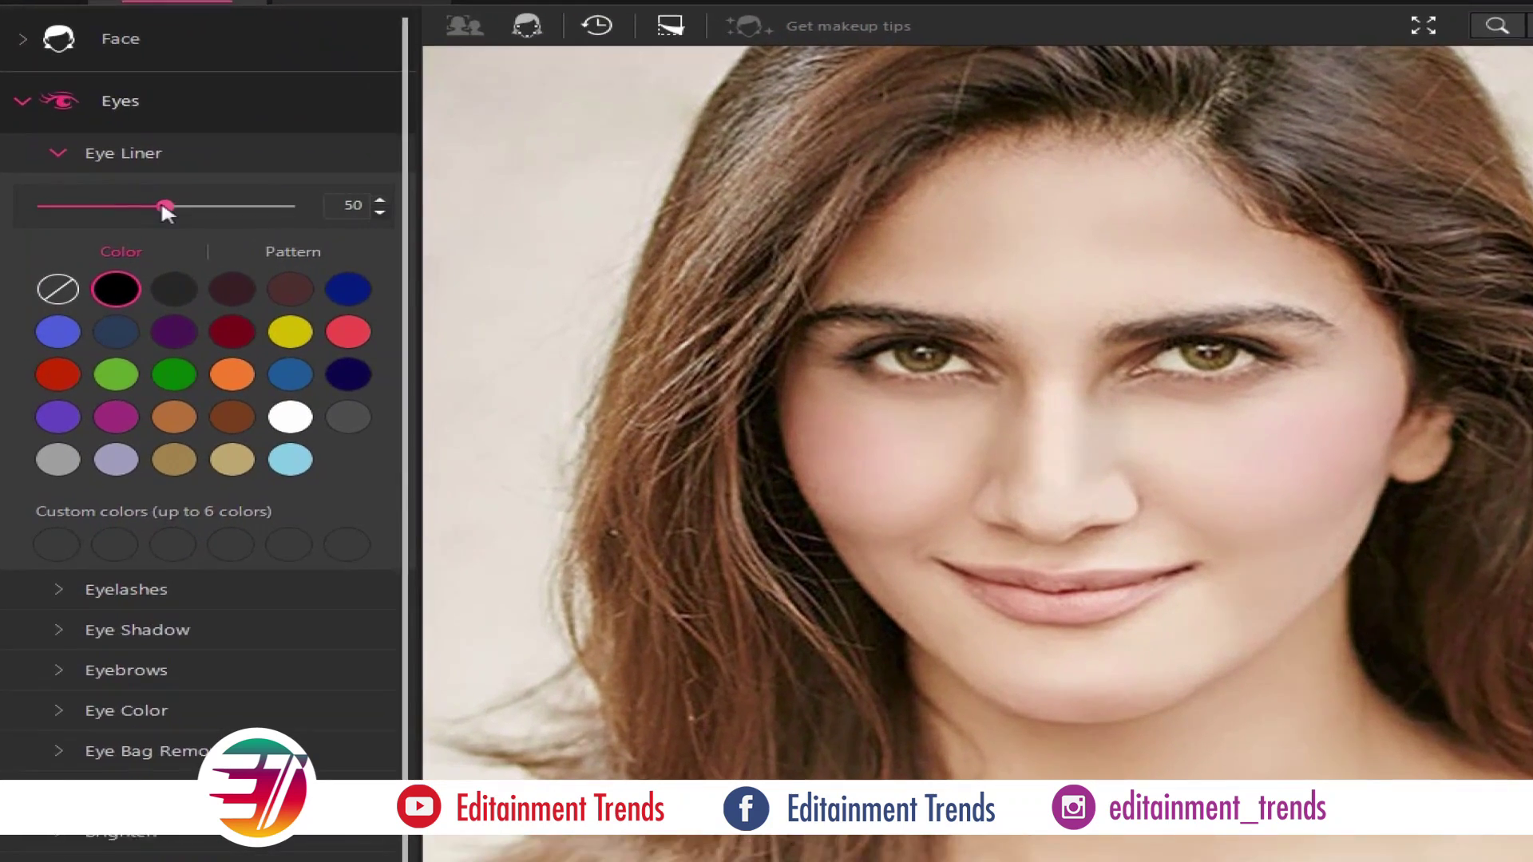
drag(166, 206, 296, 206)
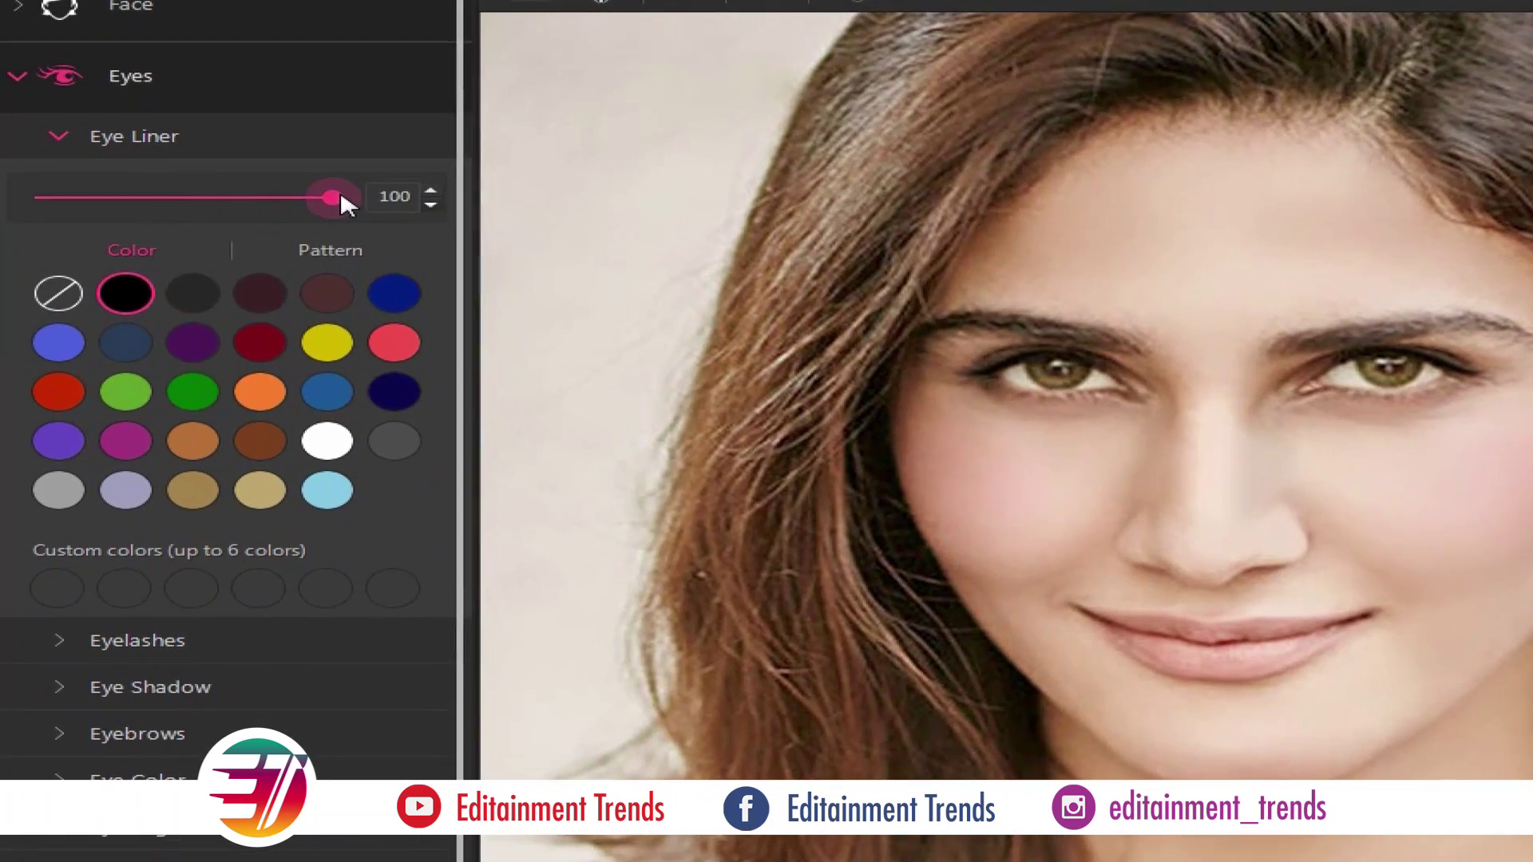
click(294, 422)
Try mascara colours on the lashes, from black through brown, blue, green and copper
click(150, 642)
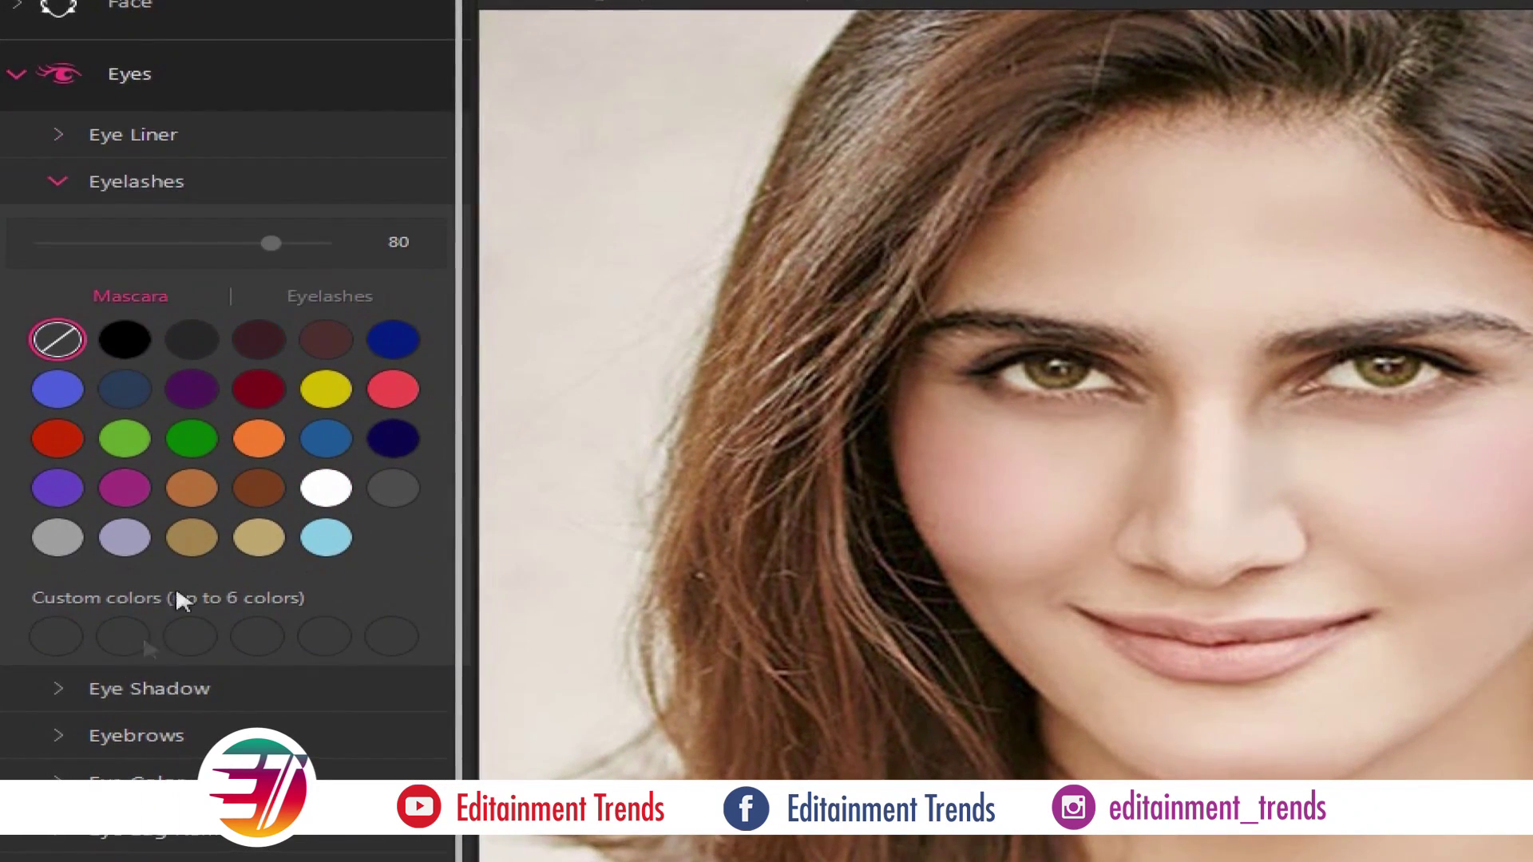
click(120, 337)
click(188, 351)
click(324, 339)
click(392, 339)
click(323, 389)
click(256, 438)
click(189, 438)
click(189, 489)
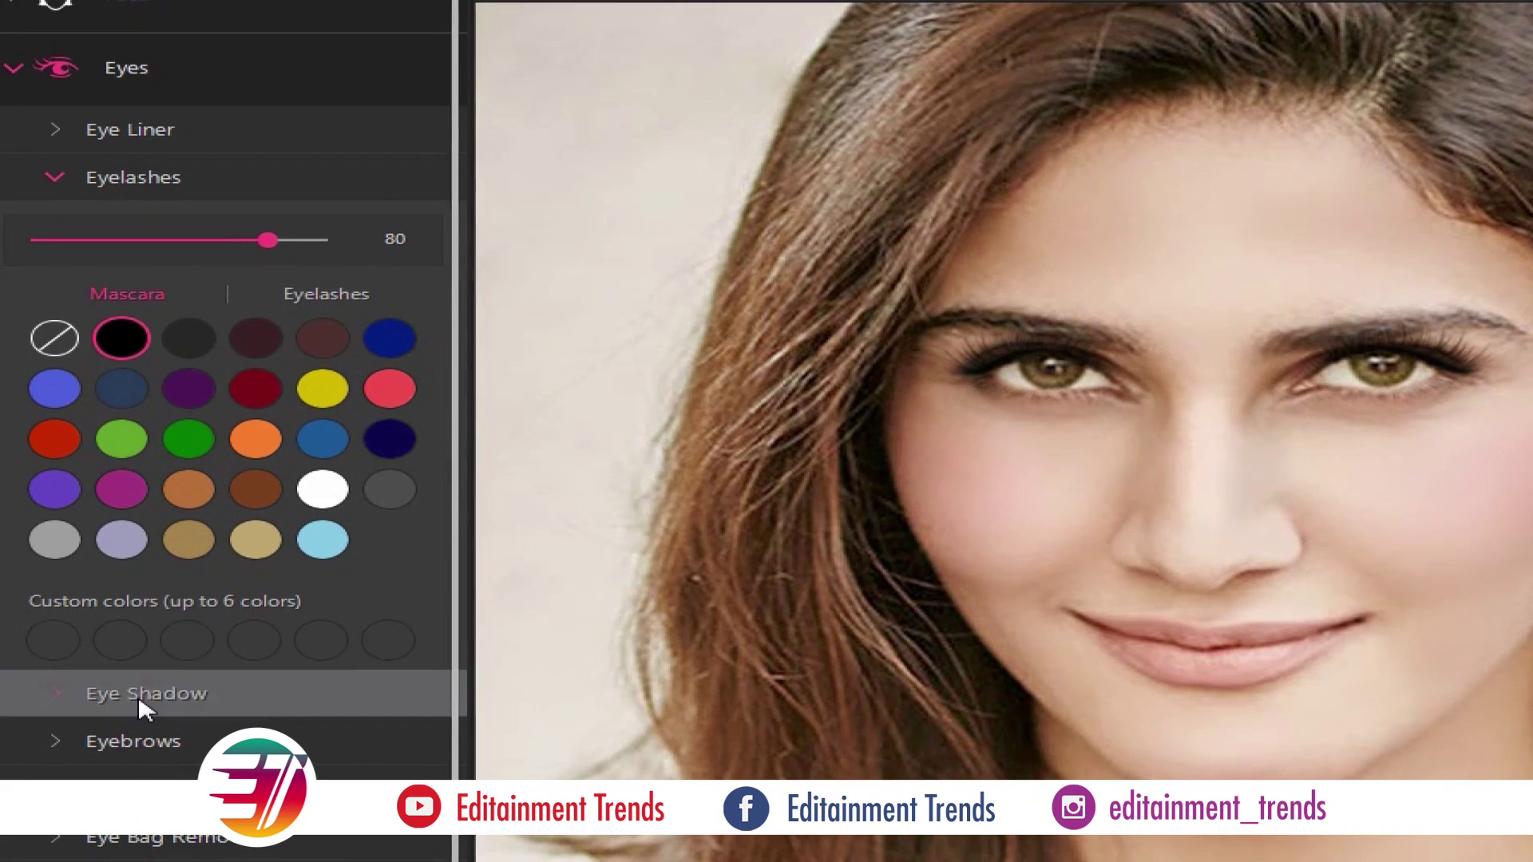
Apply purple eye shadow using the second shadow pattern
click(96, 696)
click(235, 483)
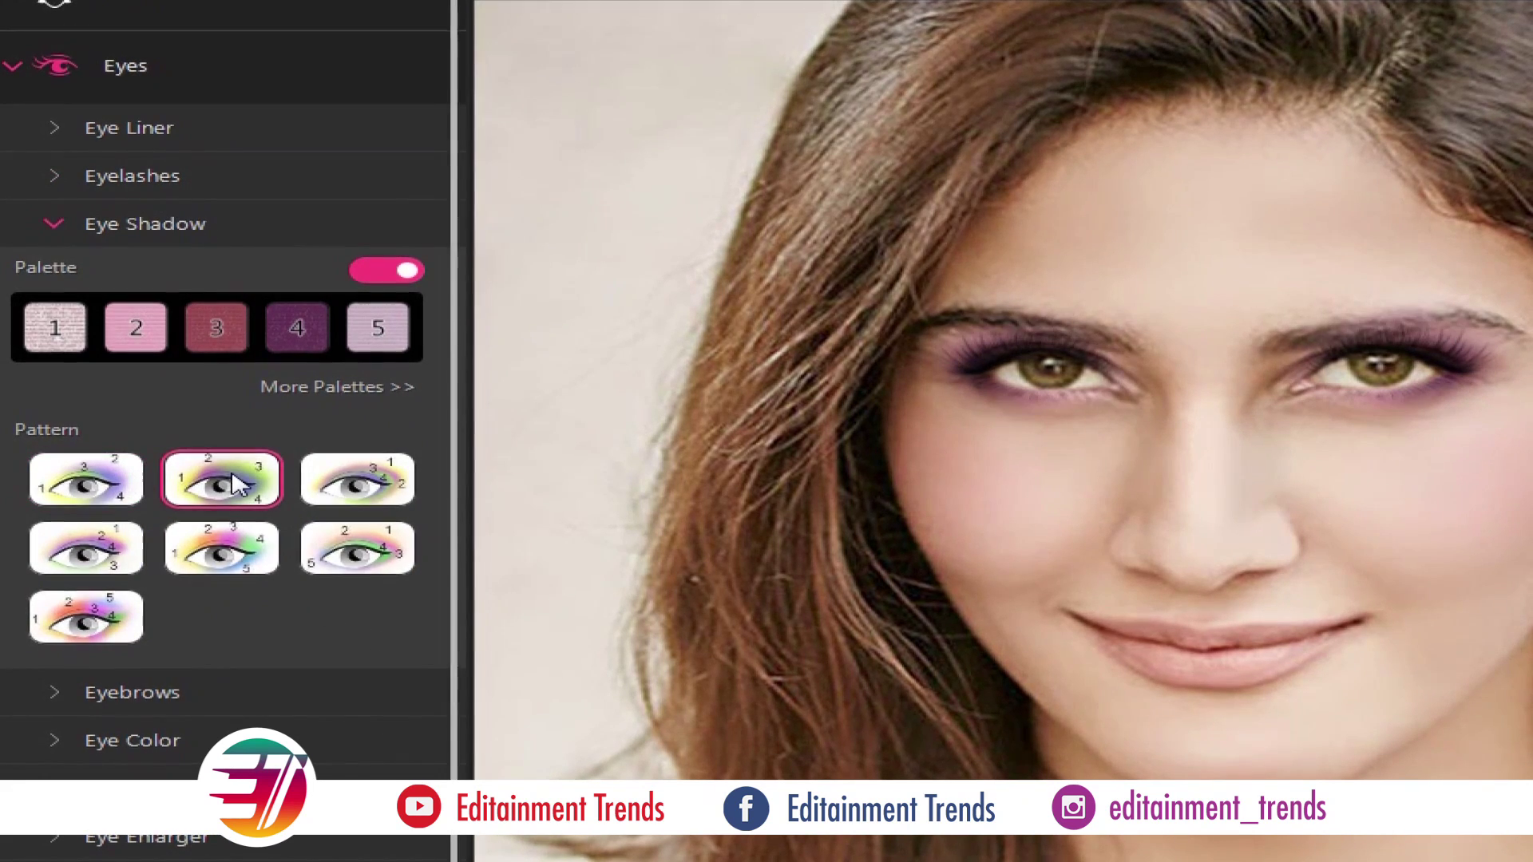
click(357, 479)
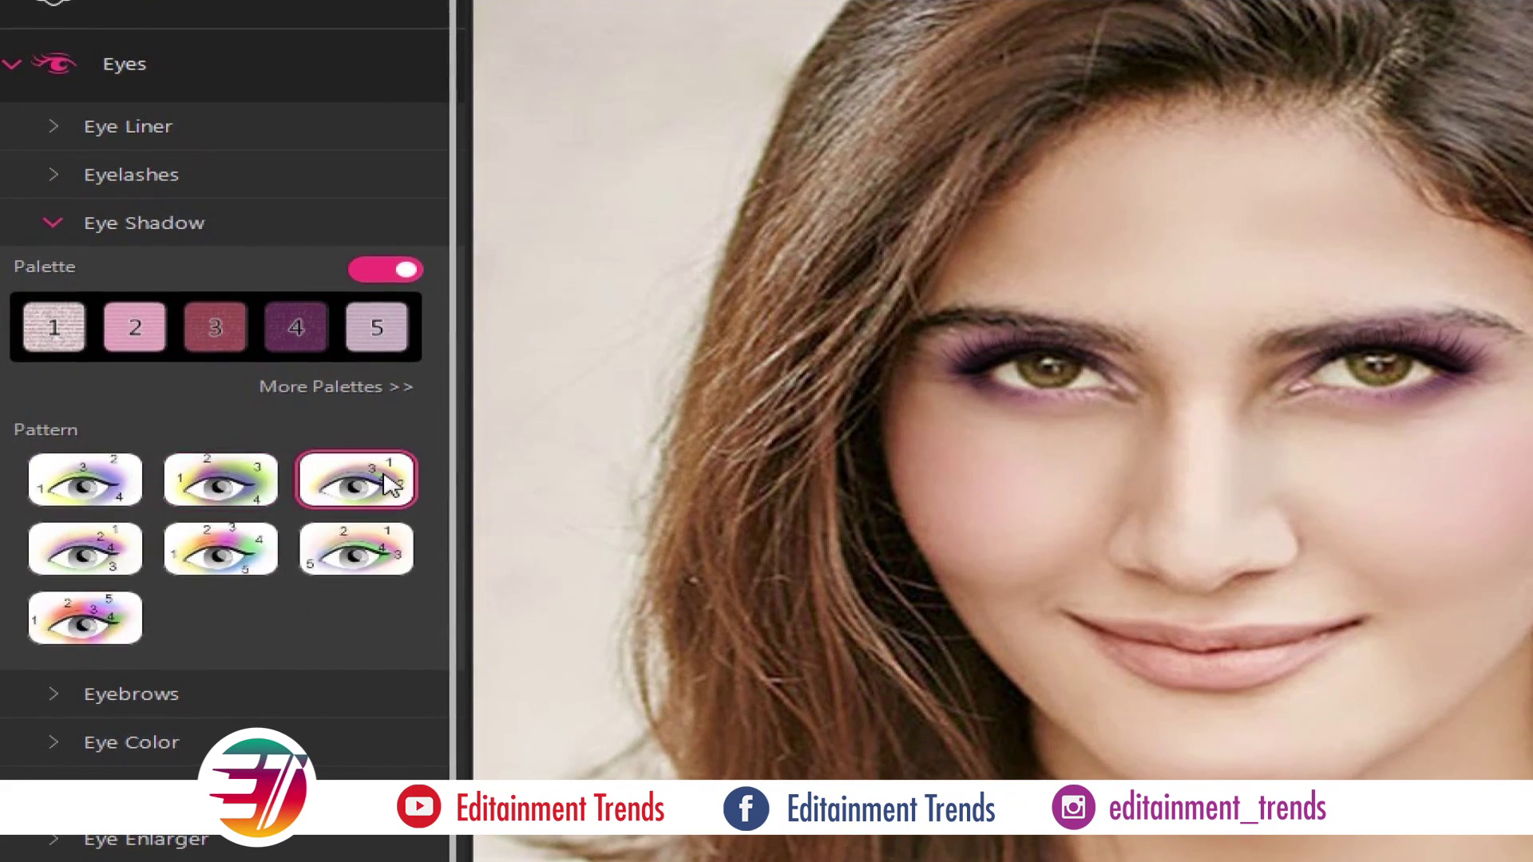
click(220, 551)
click(84, 551)
click(84, 619)
click(227, 485)
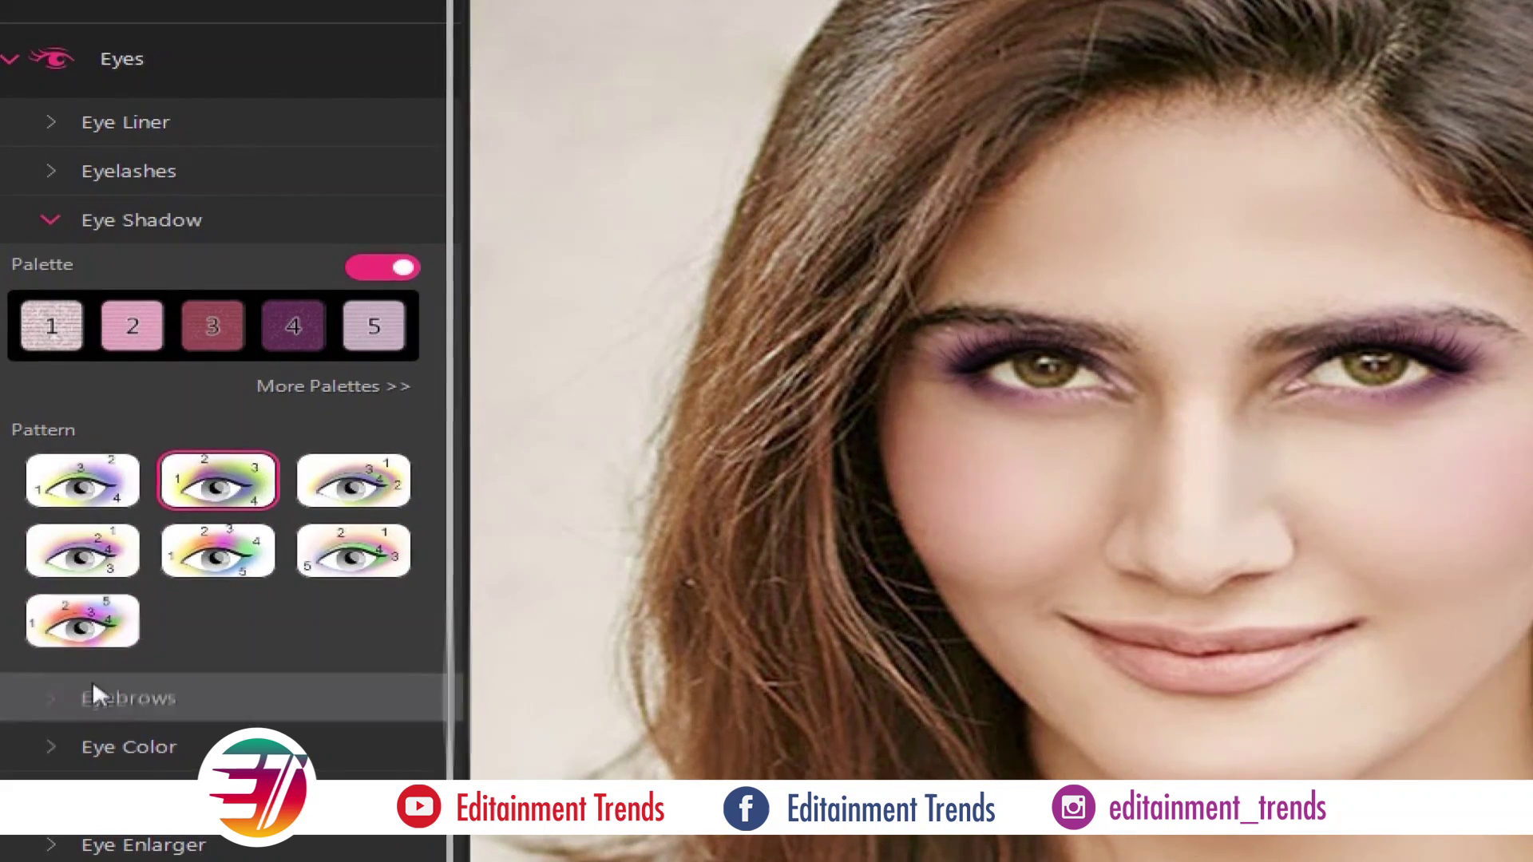
Colour the eyebrows dark brown with colour 81 and shape 49
click(93, 688)
click(123, 550)
drag(262, 452, 141, 455)
drag(198, 361, 264, 361)
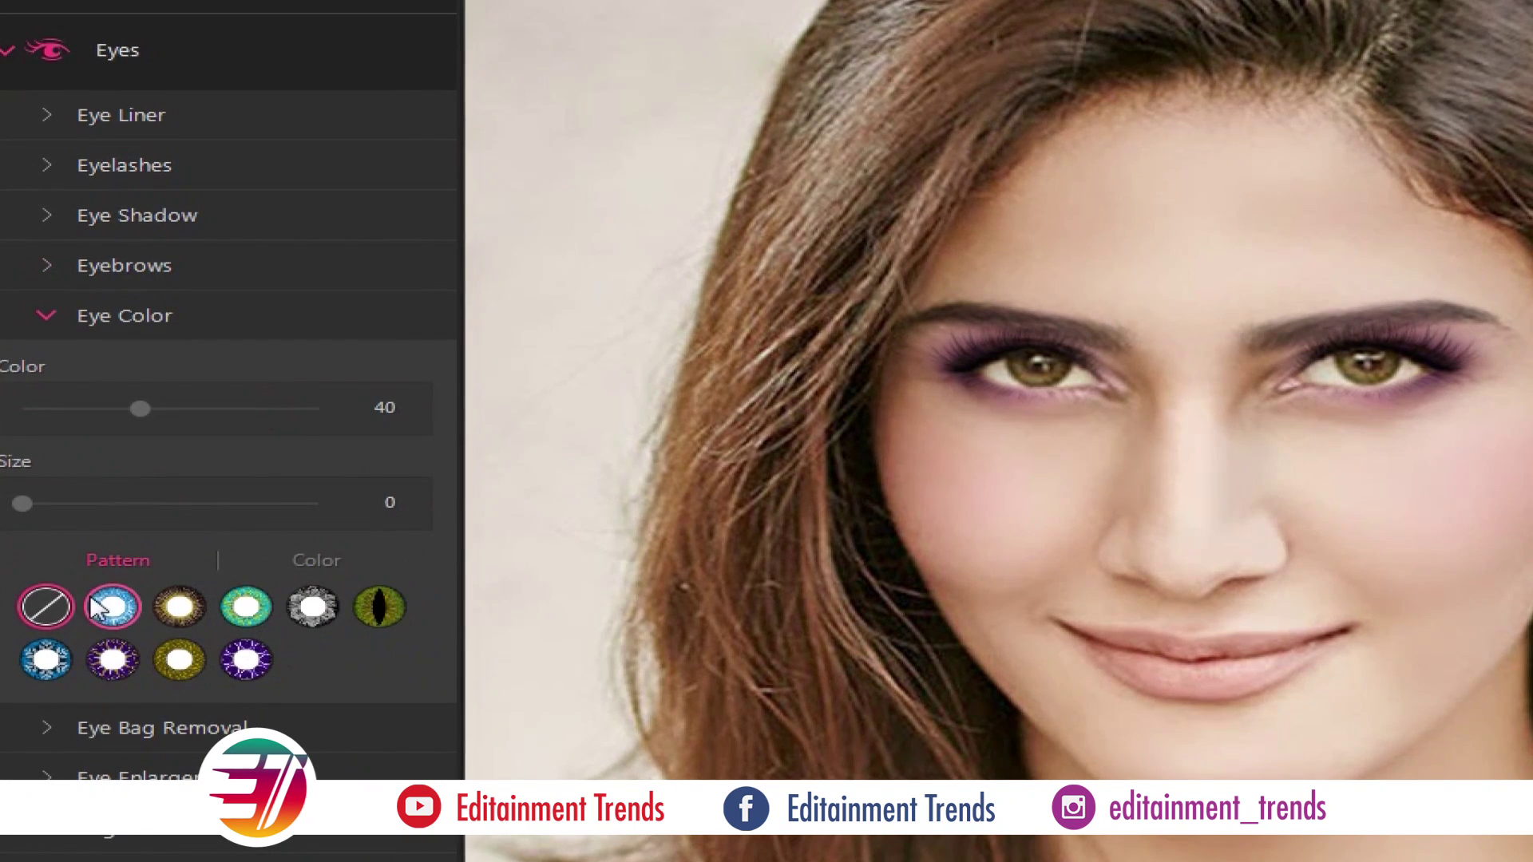
Give the irises a blue-grey colour after comparing several iris patterns
click(111, 607)
click(177, 608)
click(245, 613)
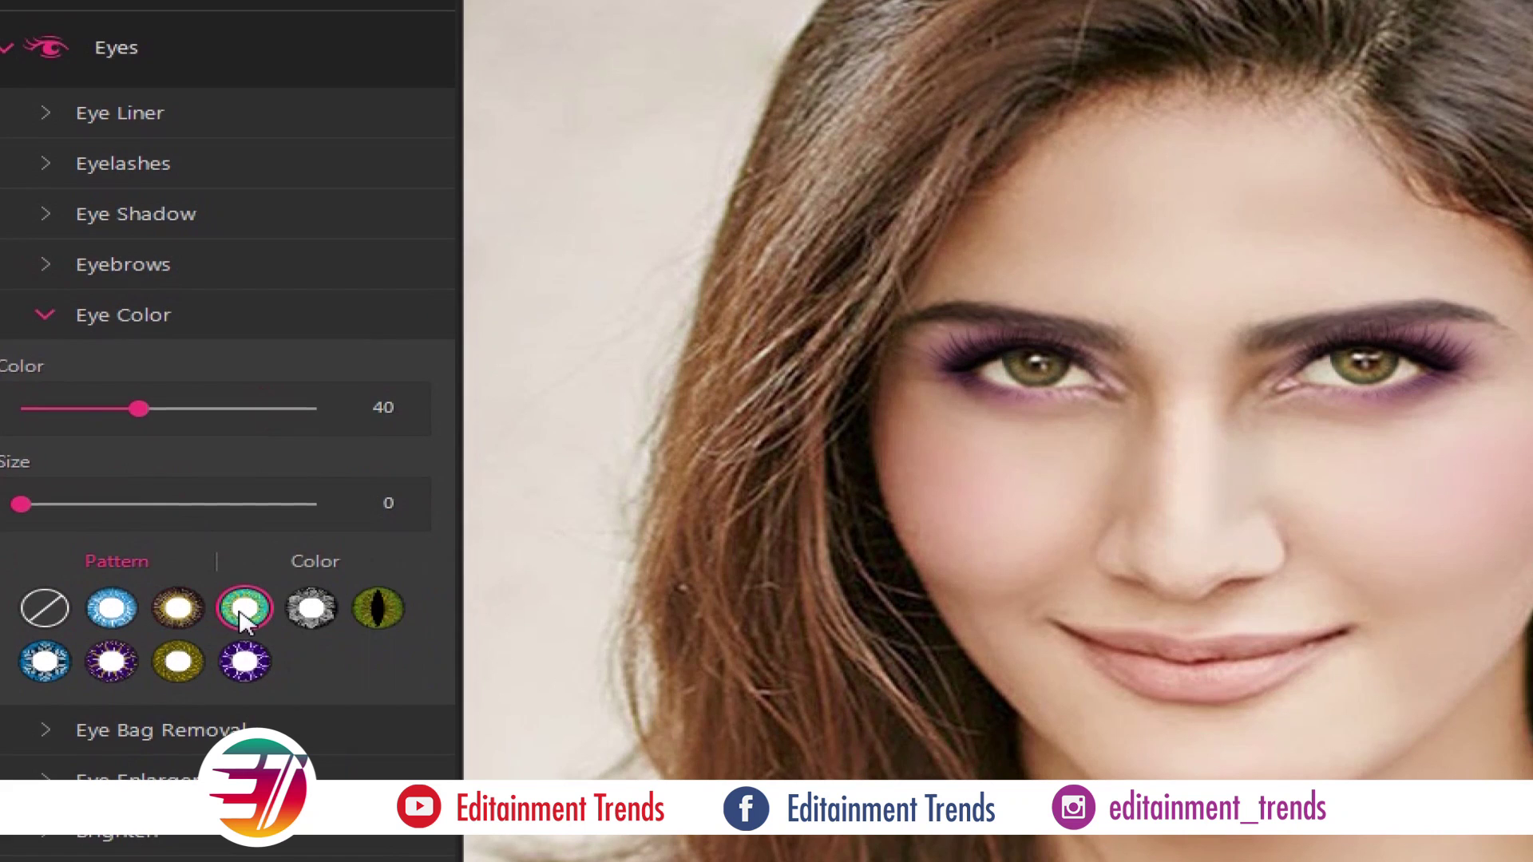
click(310, 613)
click(369, 608)
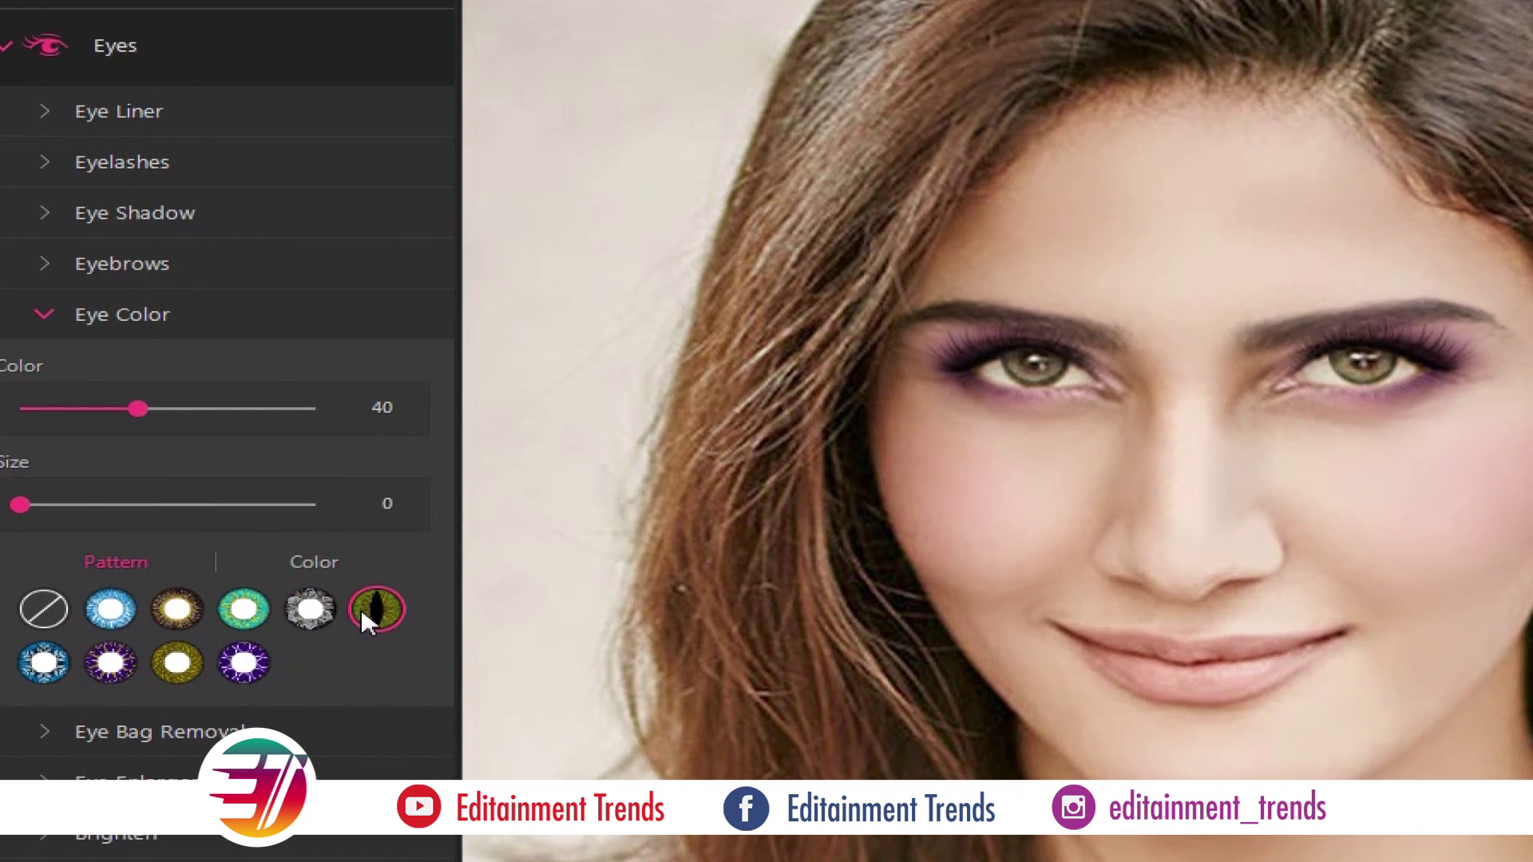
click(44, 662)
click(110, 667)
click(177, 665)
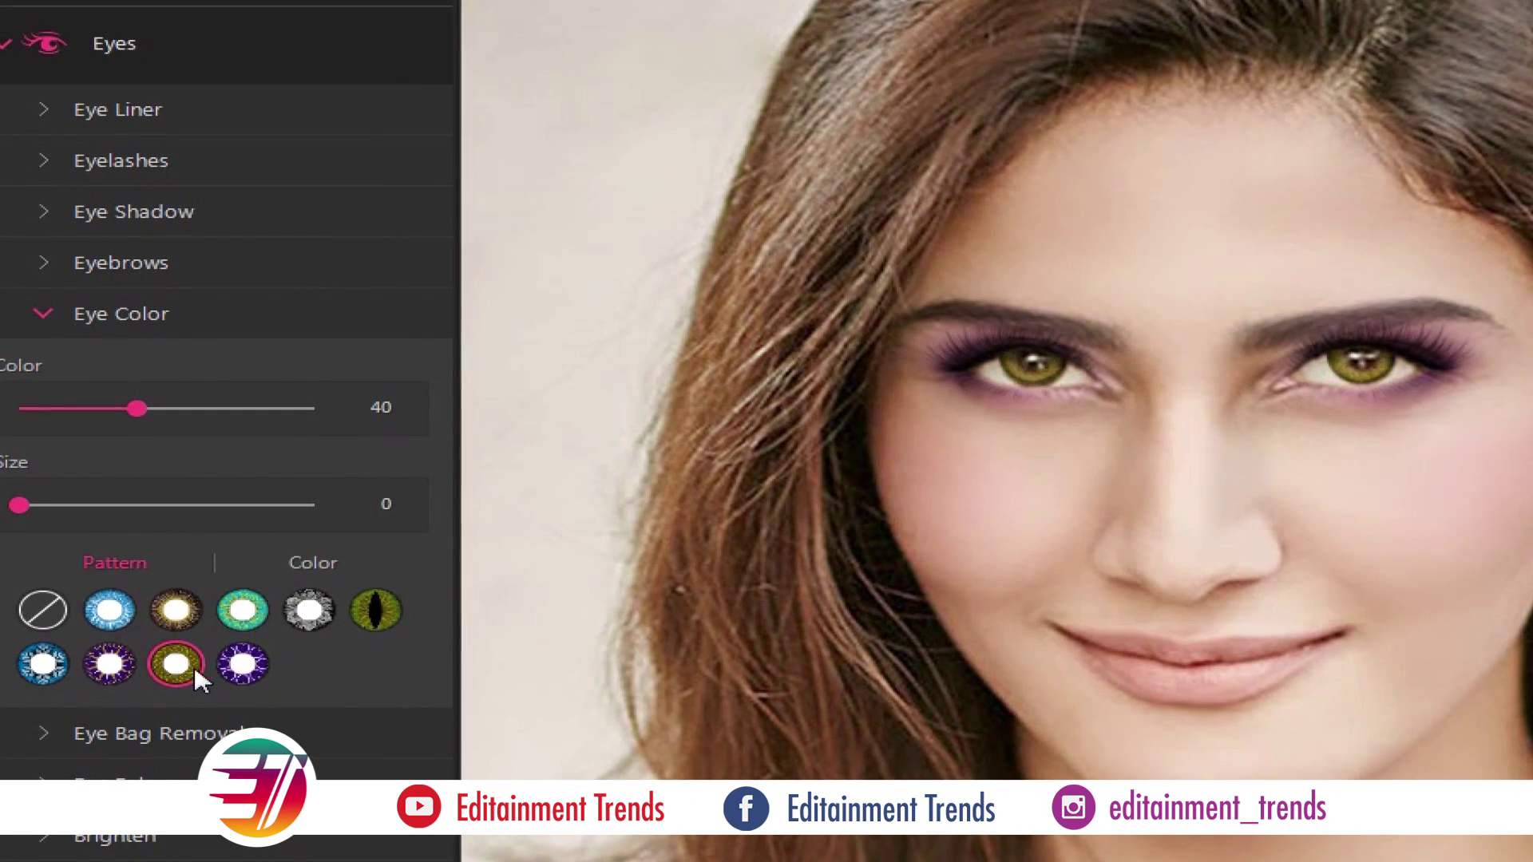
click(120, 666)
click(242, 611)
click(175, 613)
click(108, 615)
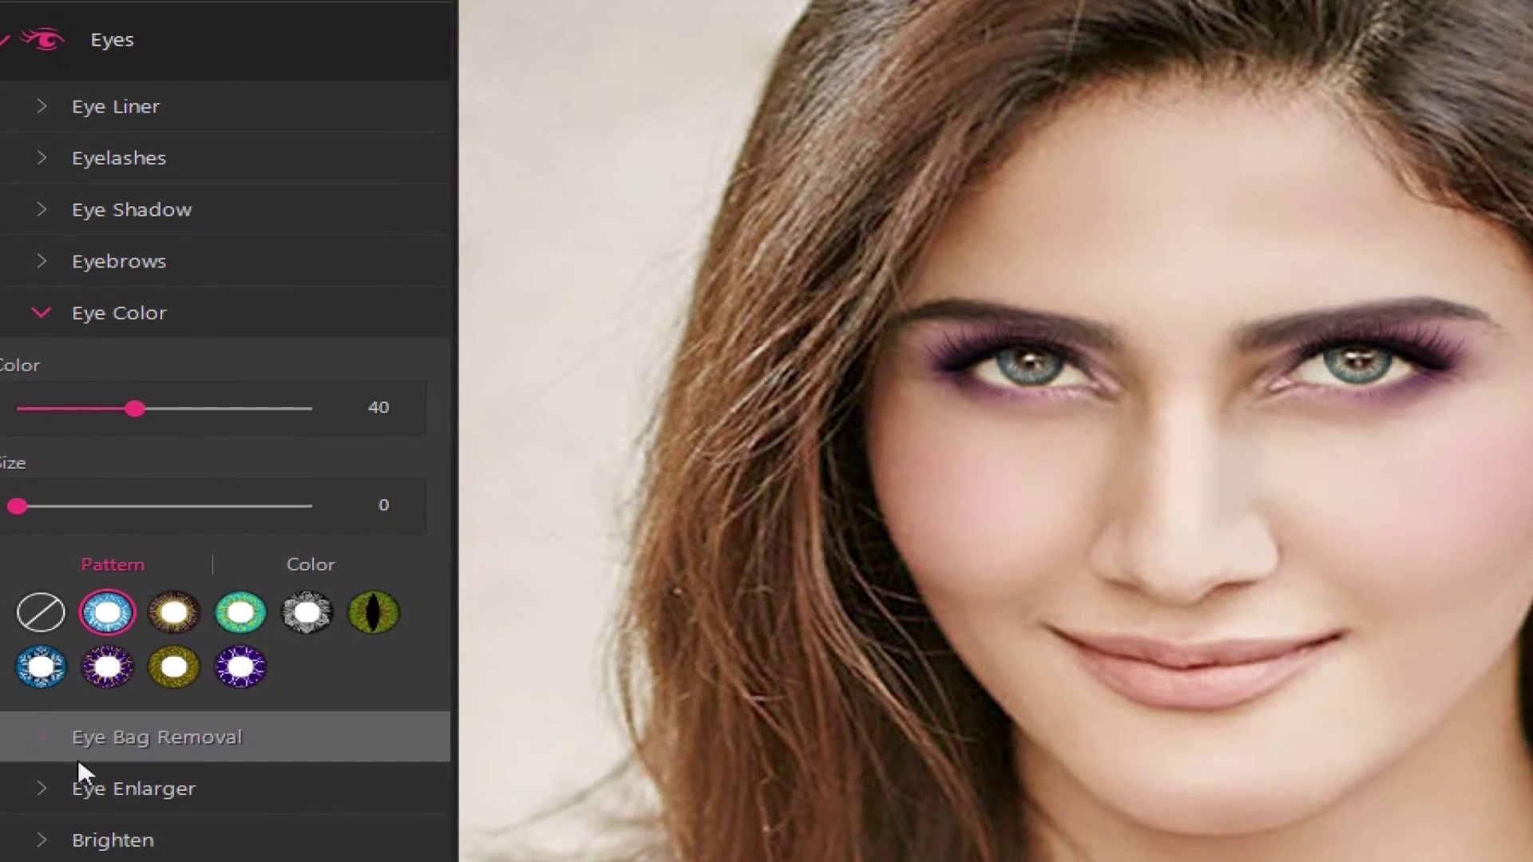
Reduce eye bags to 60, enlarge the eyes slightly and brighten them to 53
click(88, 741)
drag(17, 433, 183, 434)
click(222, 500)
drag(16, 484, 27, 484)
click(117, 552)
drag(116, 538, 170, 537)
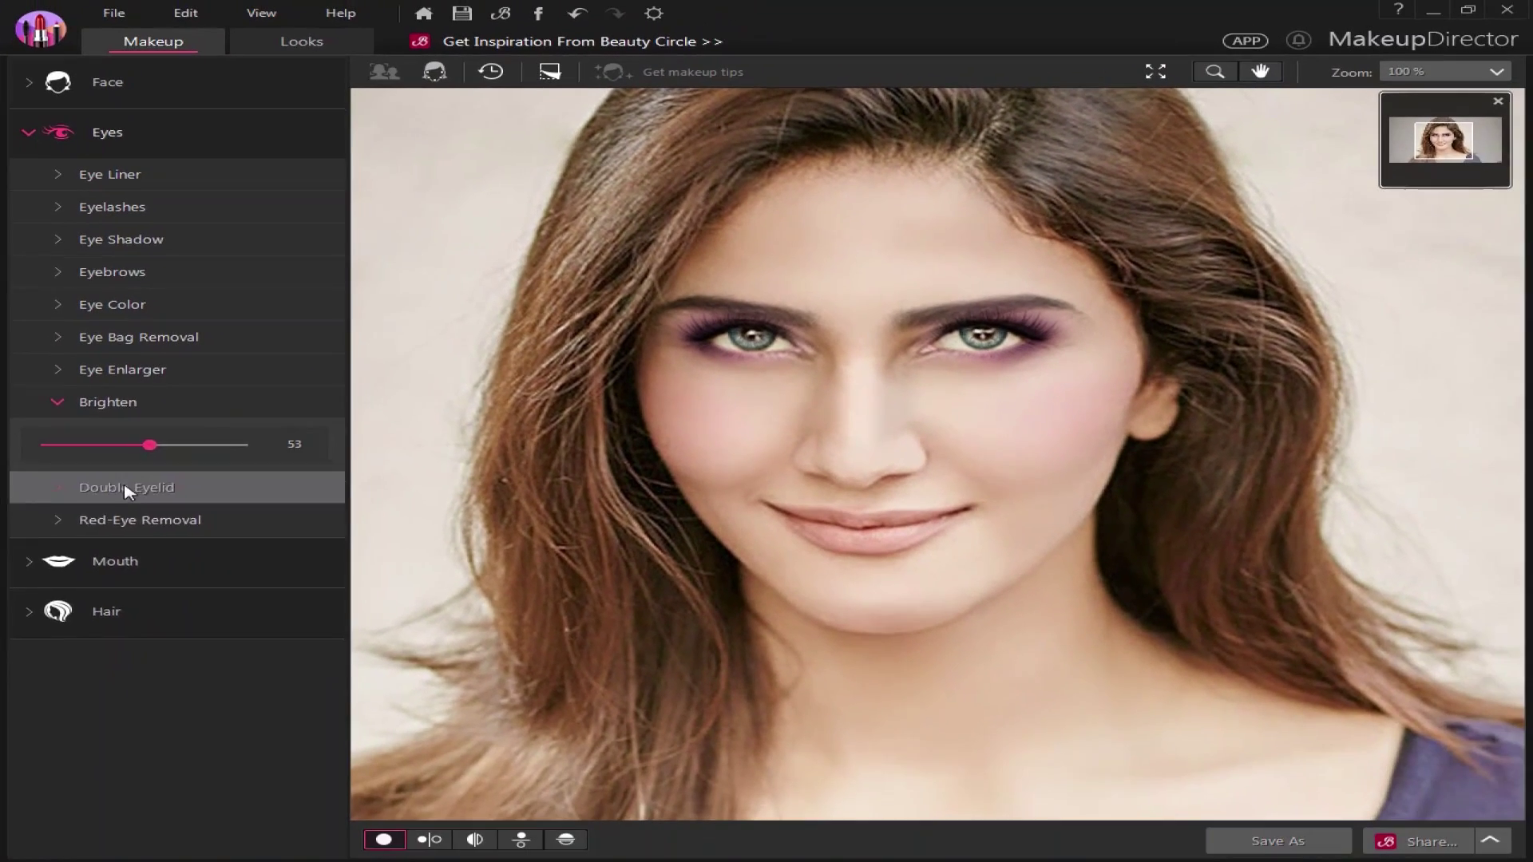
Check the Double Eyelid and Red-Eye Removal options
click(151, 532)
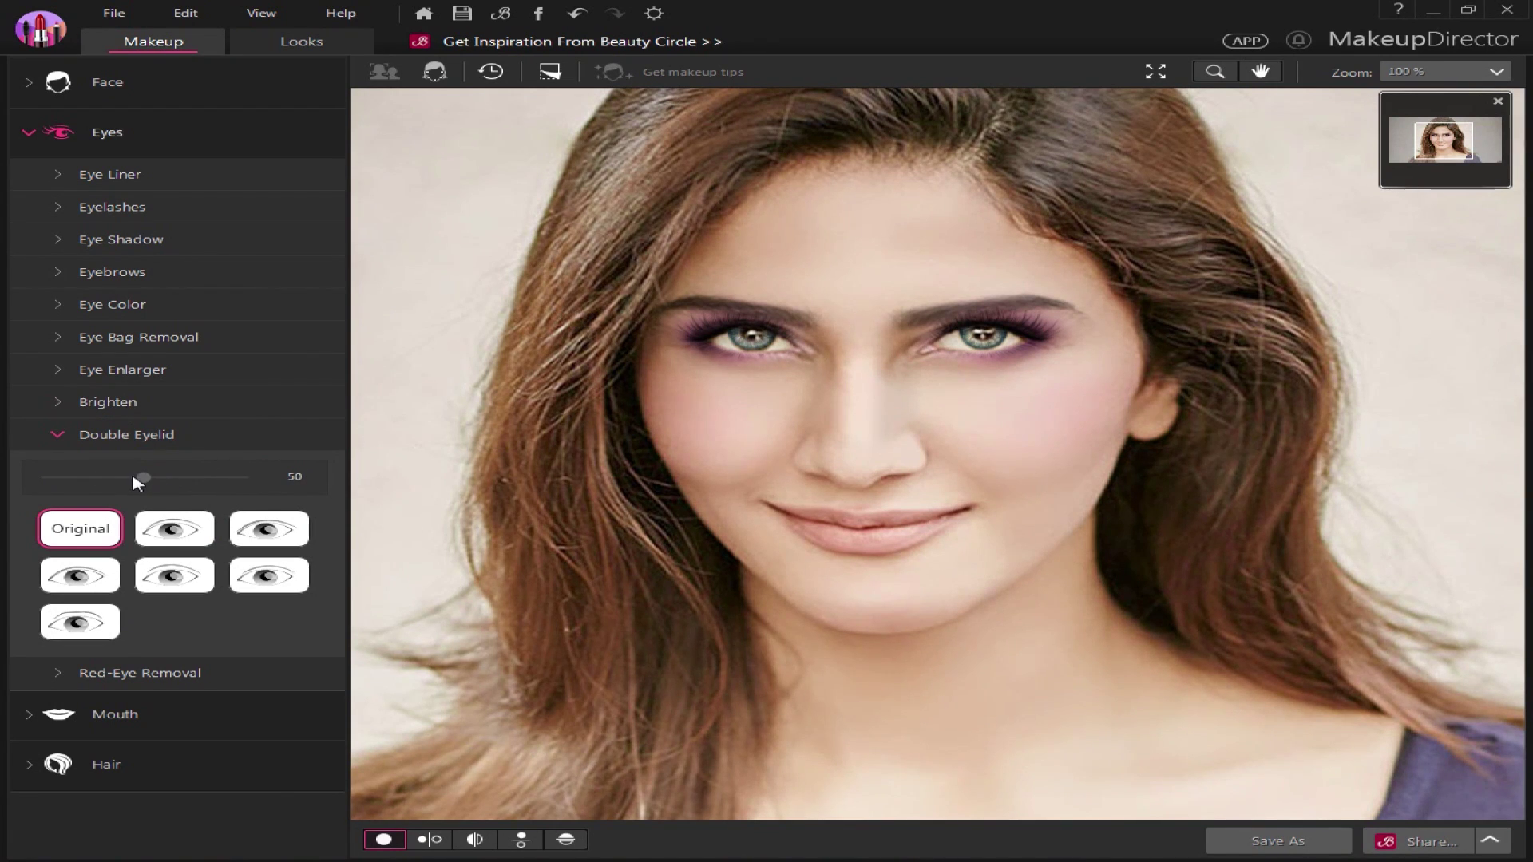
click(131, 673)
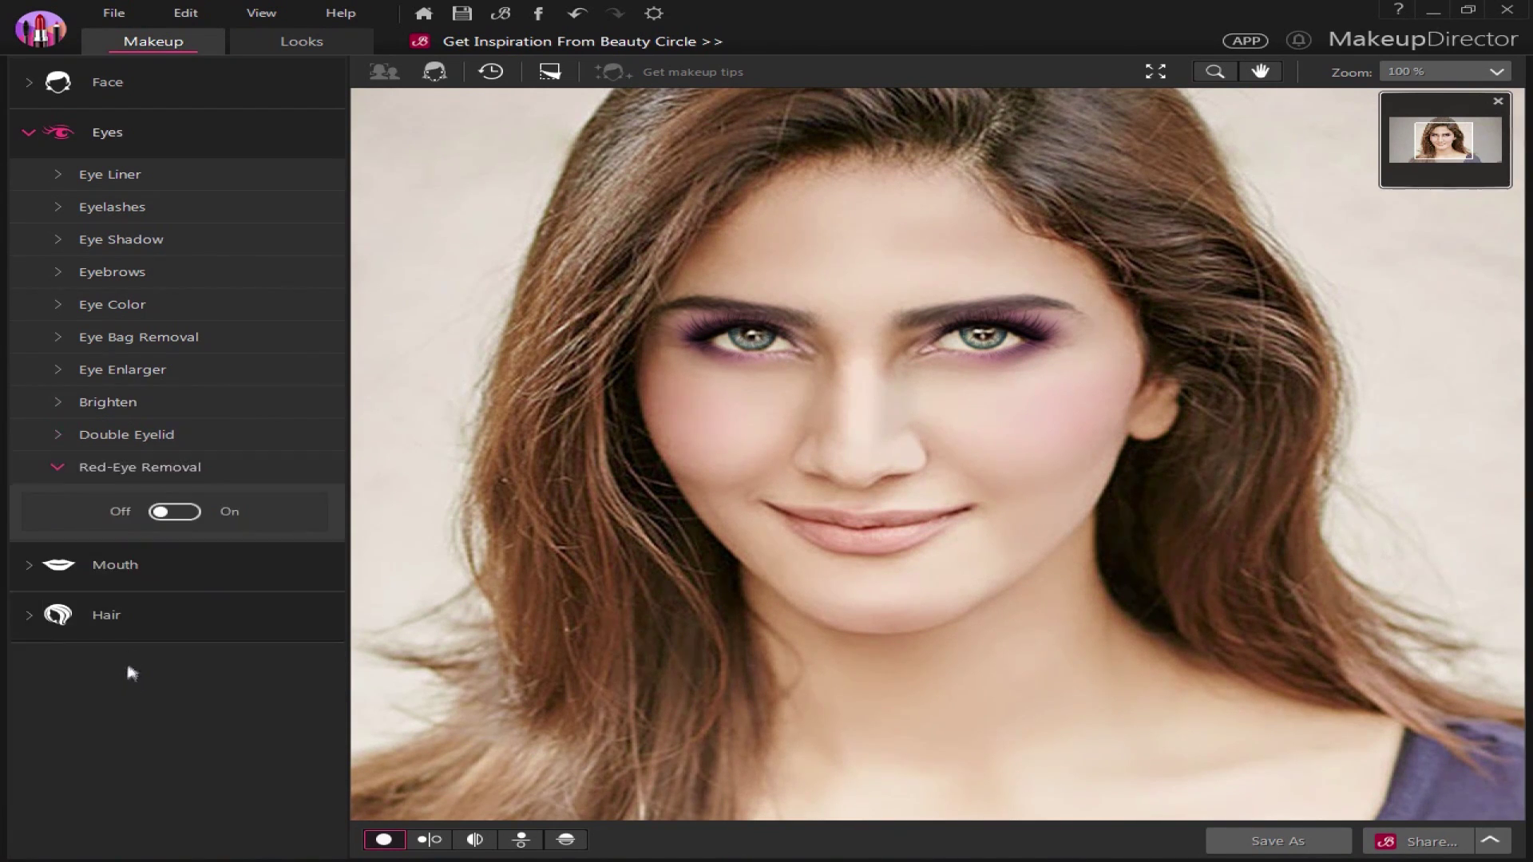
click(117, 566)
Colour the lips purple-pink at intensity 58 after trying several lip shades
click(137, 227)
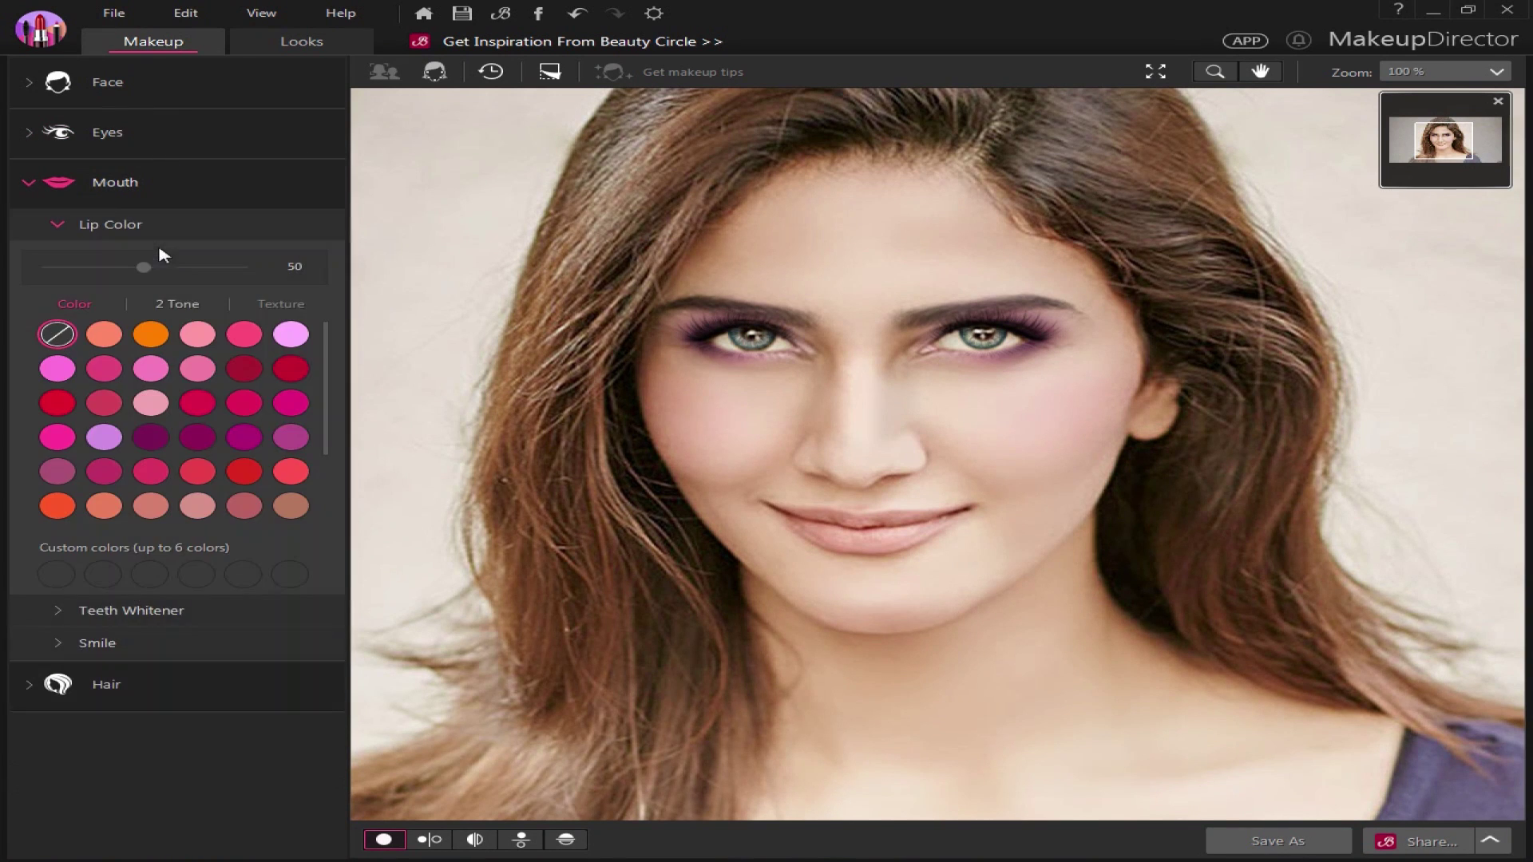
click(243, 368)
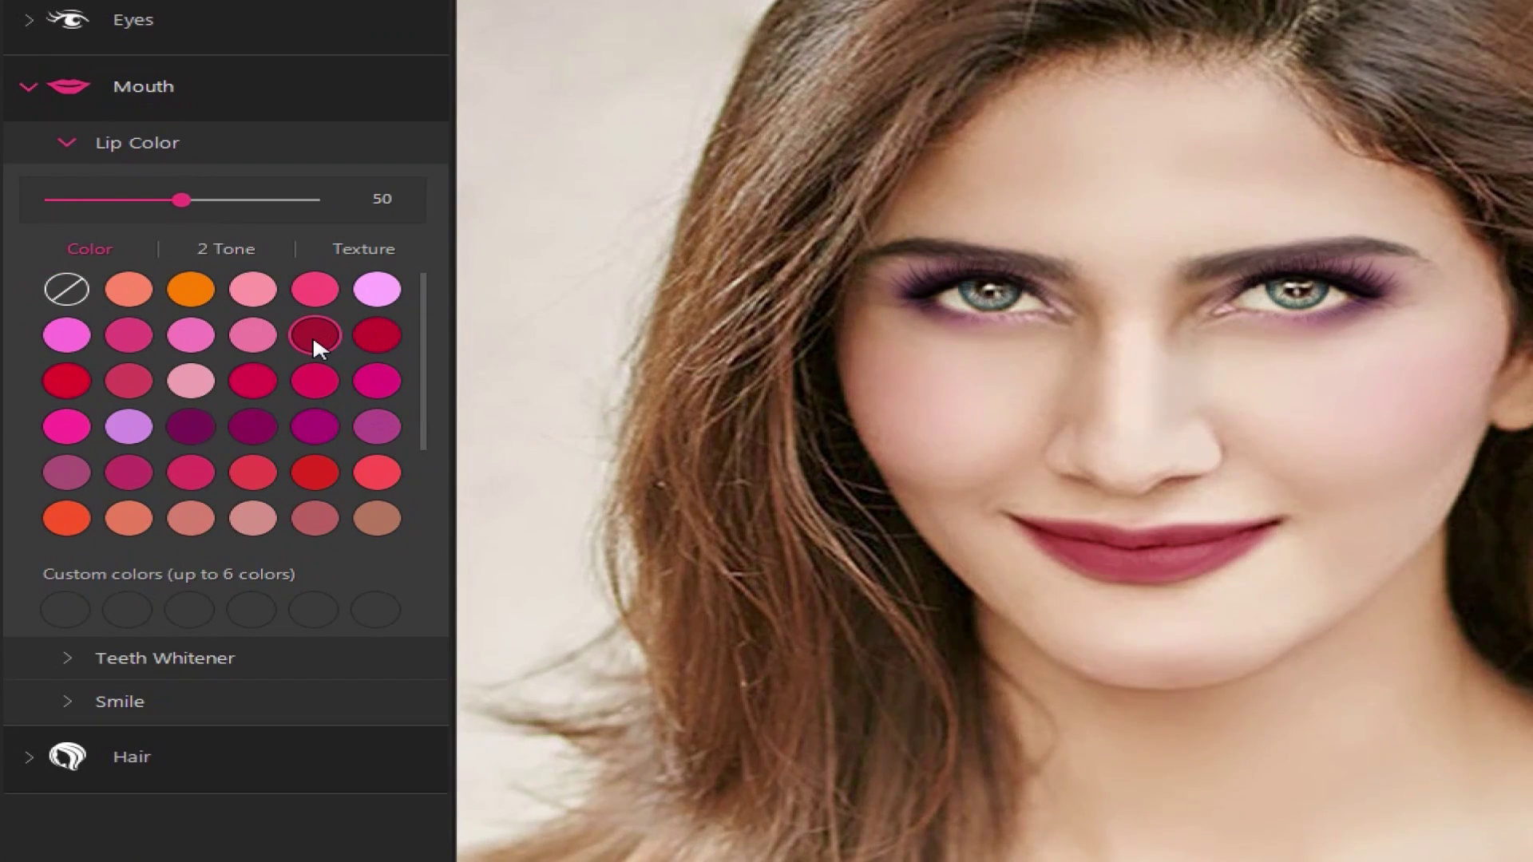
click(380, 337)
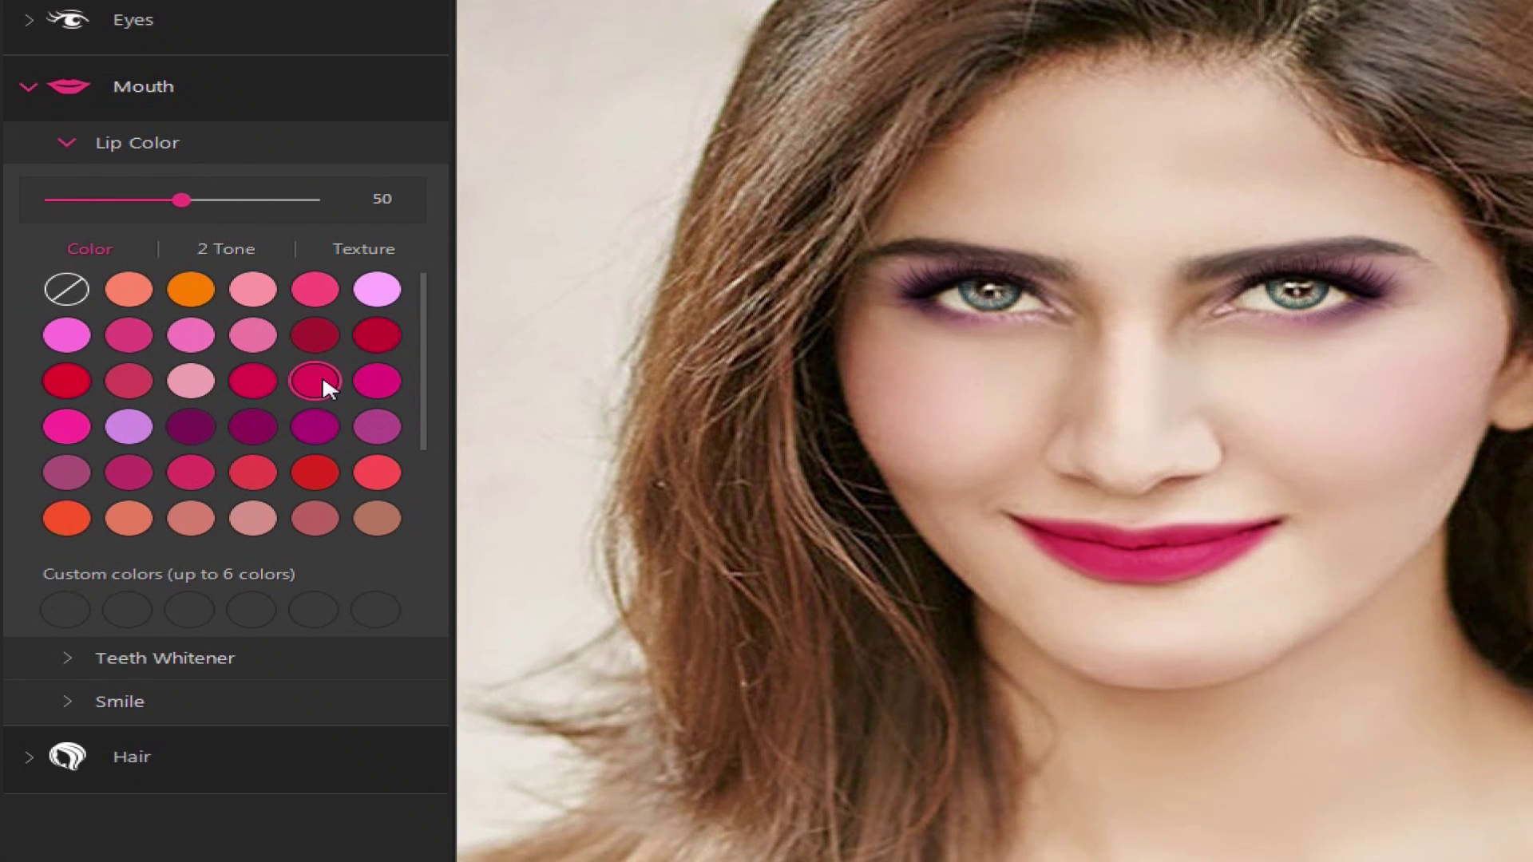
click(210, 384)
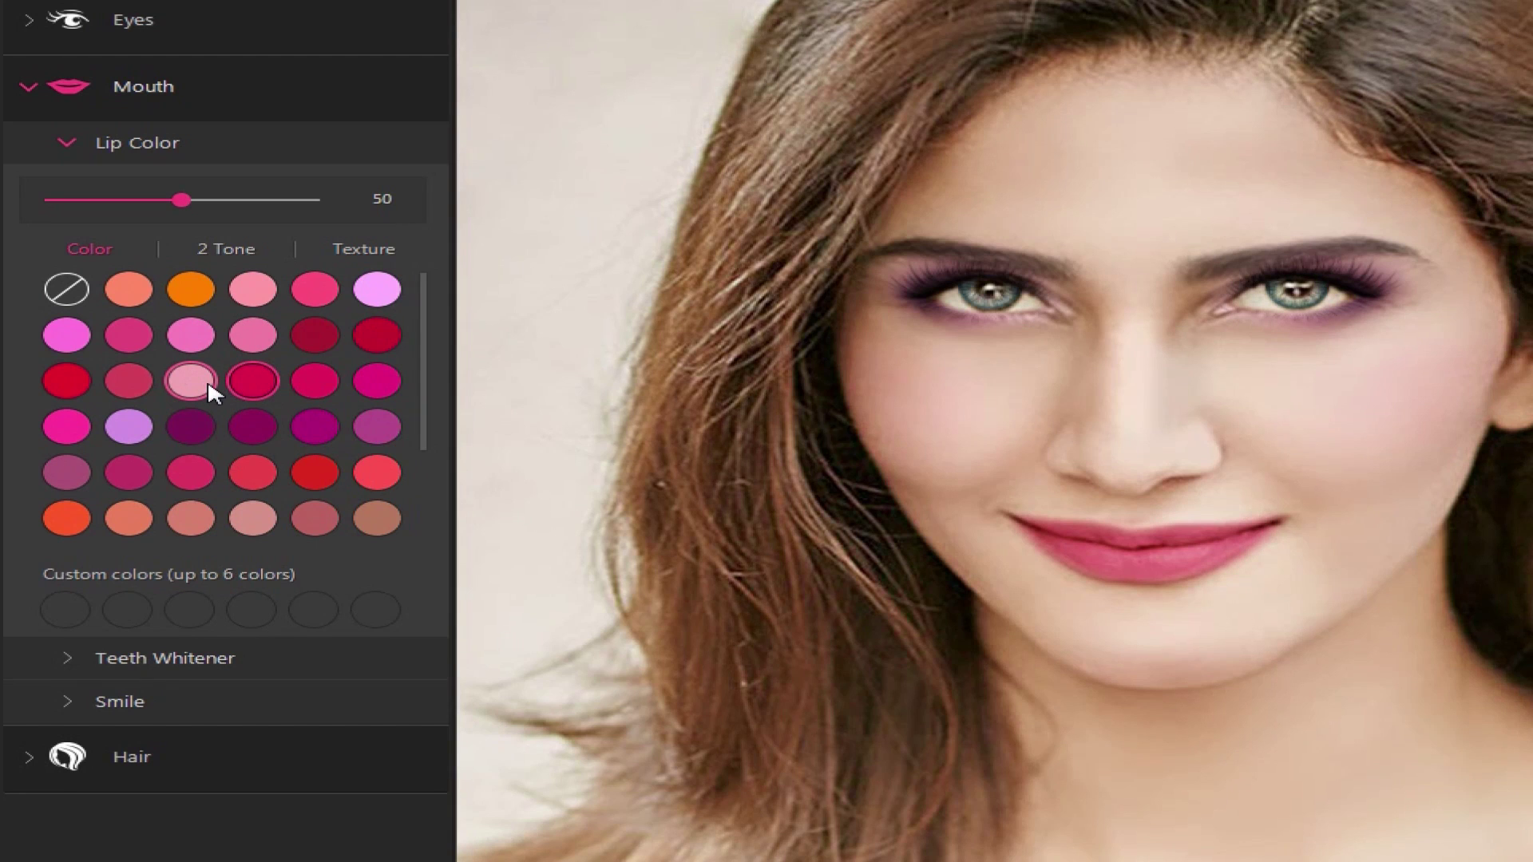
click(191, 471)
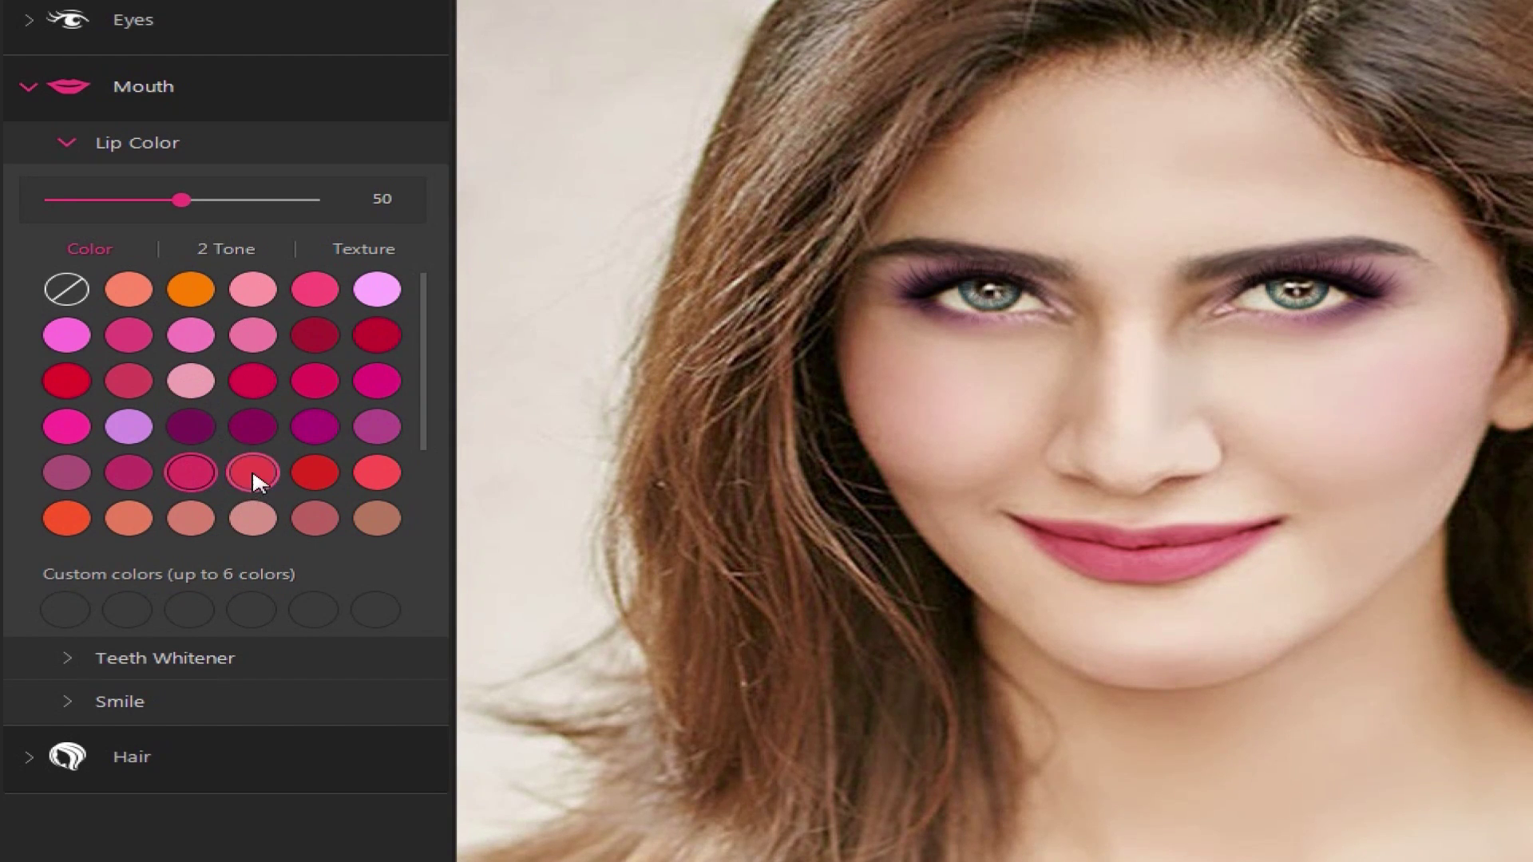
click(333, 470)
click(308, 424)
drag(182, 200, 291, 198)
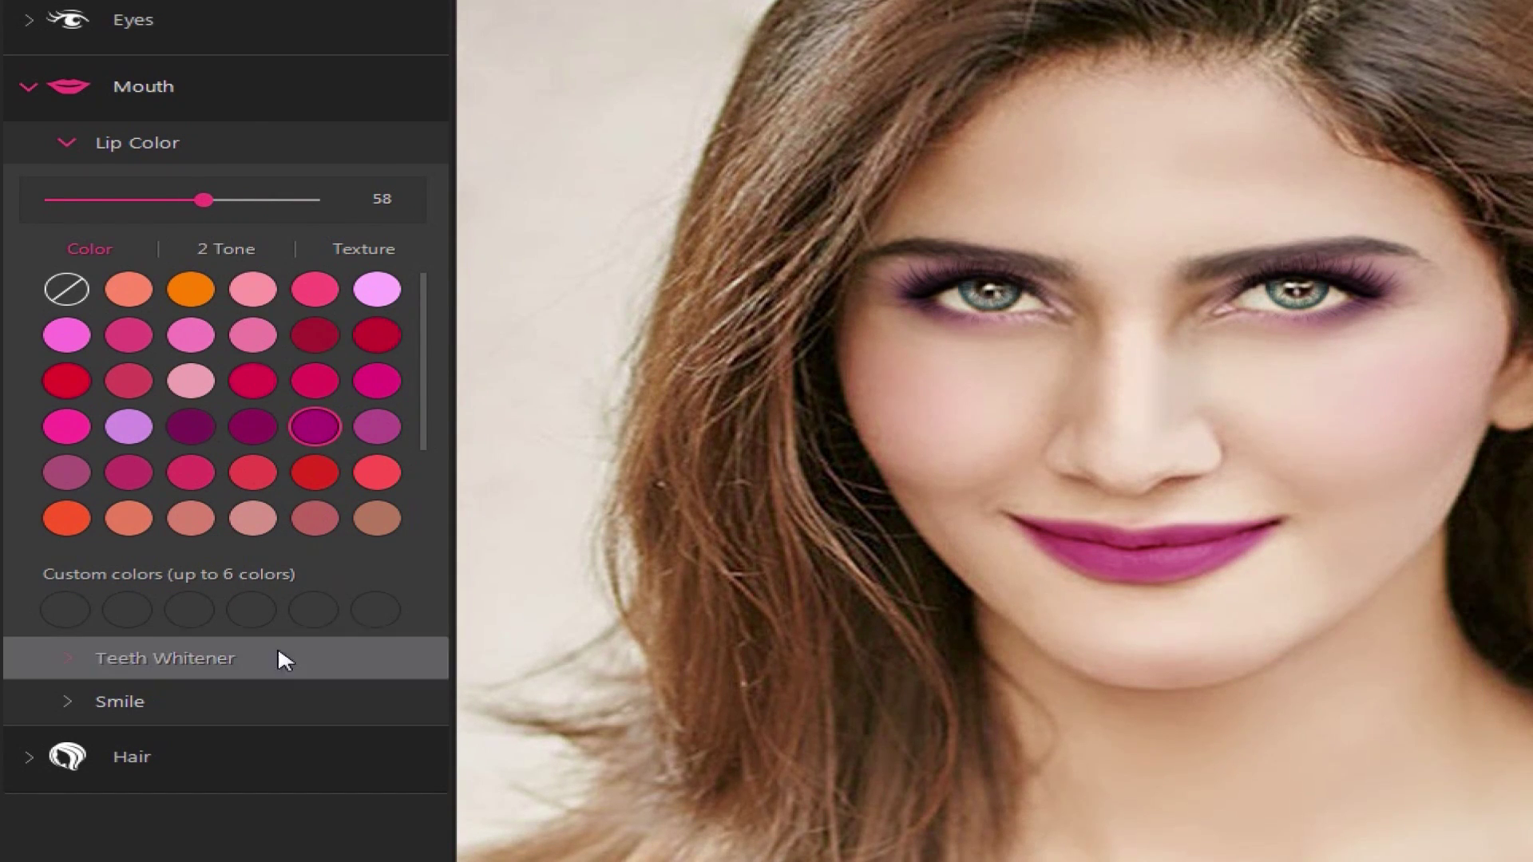
click(239, 650)
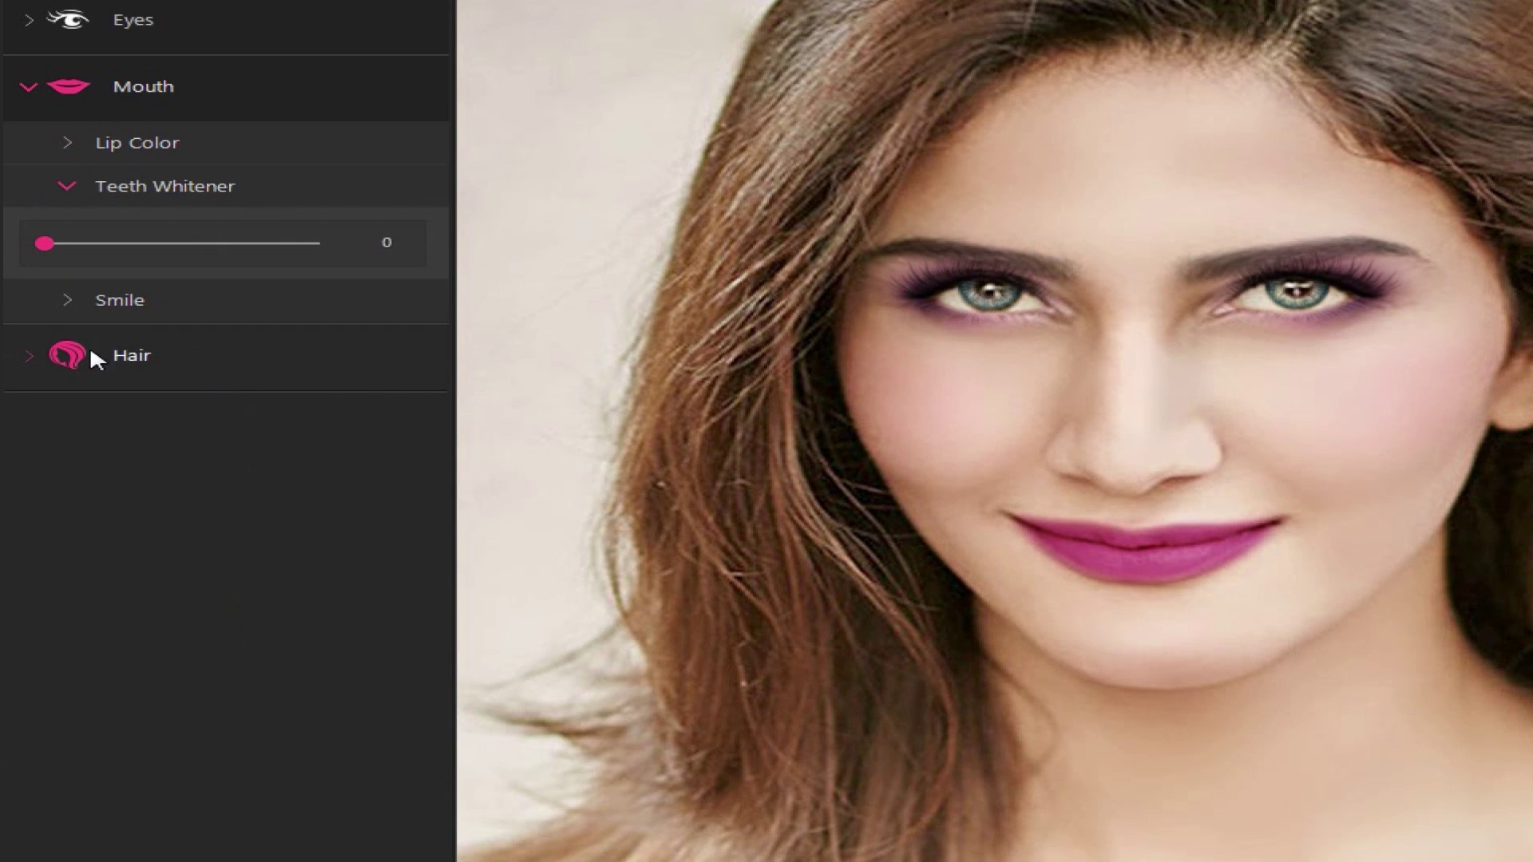
Try purple, brown, red, blue, grey and lavender hair tints, then remove the tint
click(160, 348)
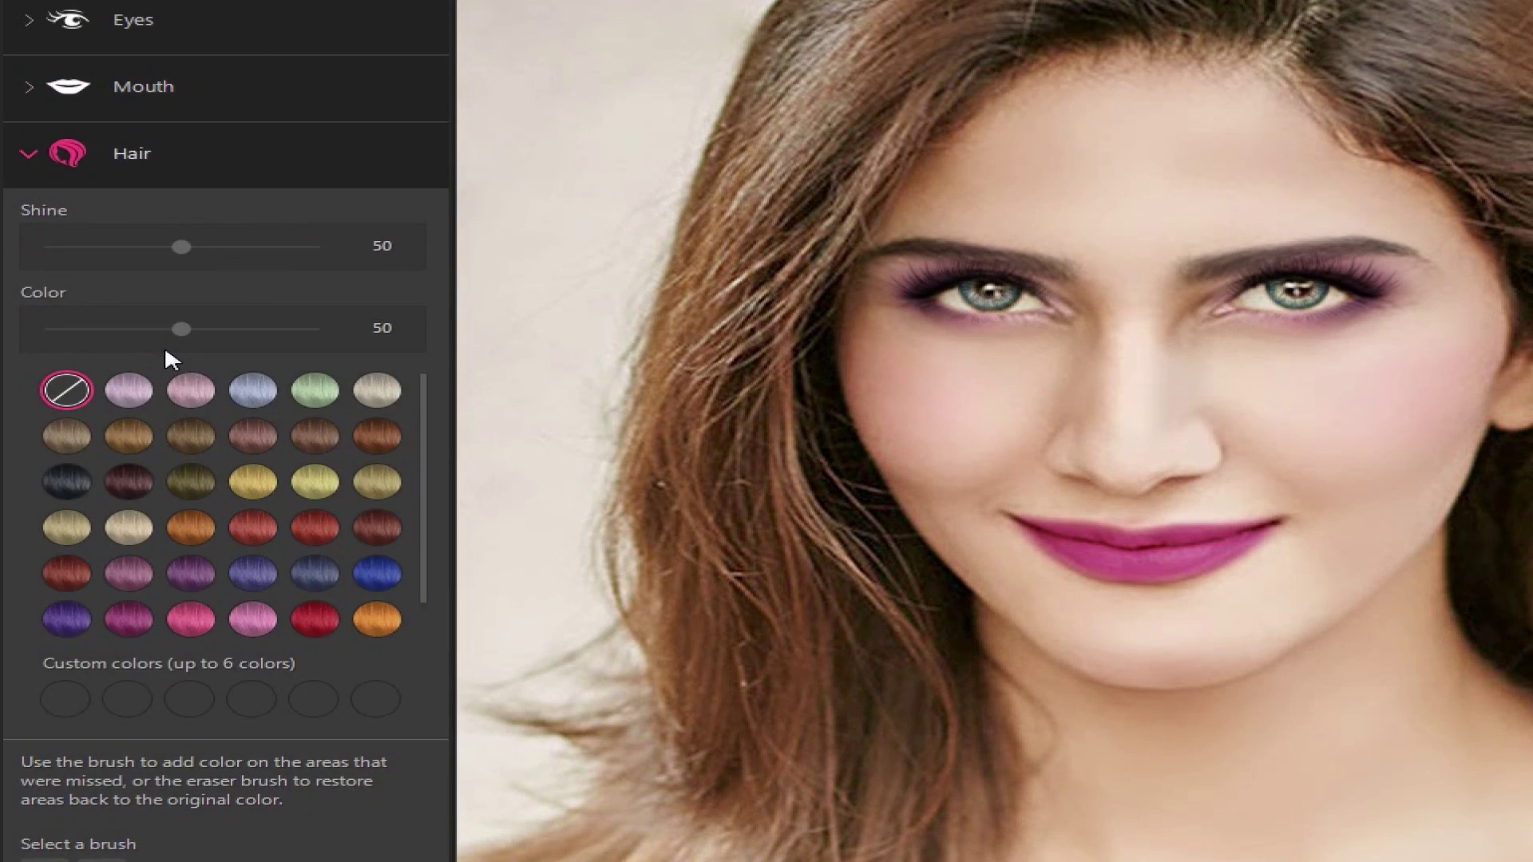
click(188, 385)
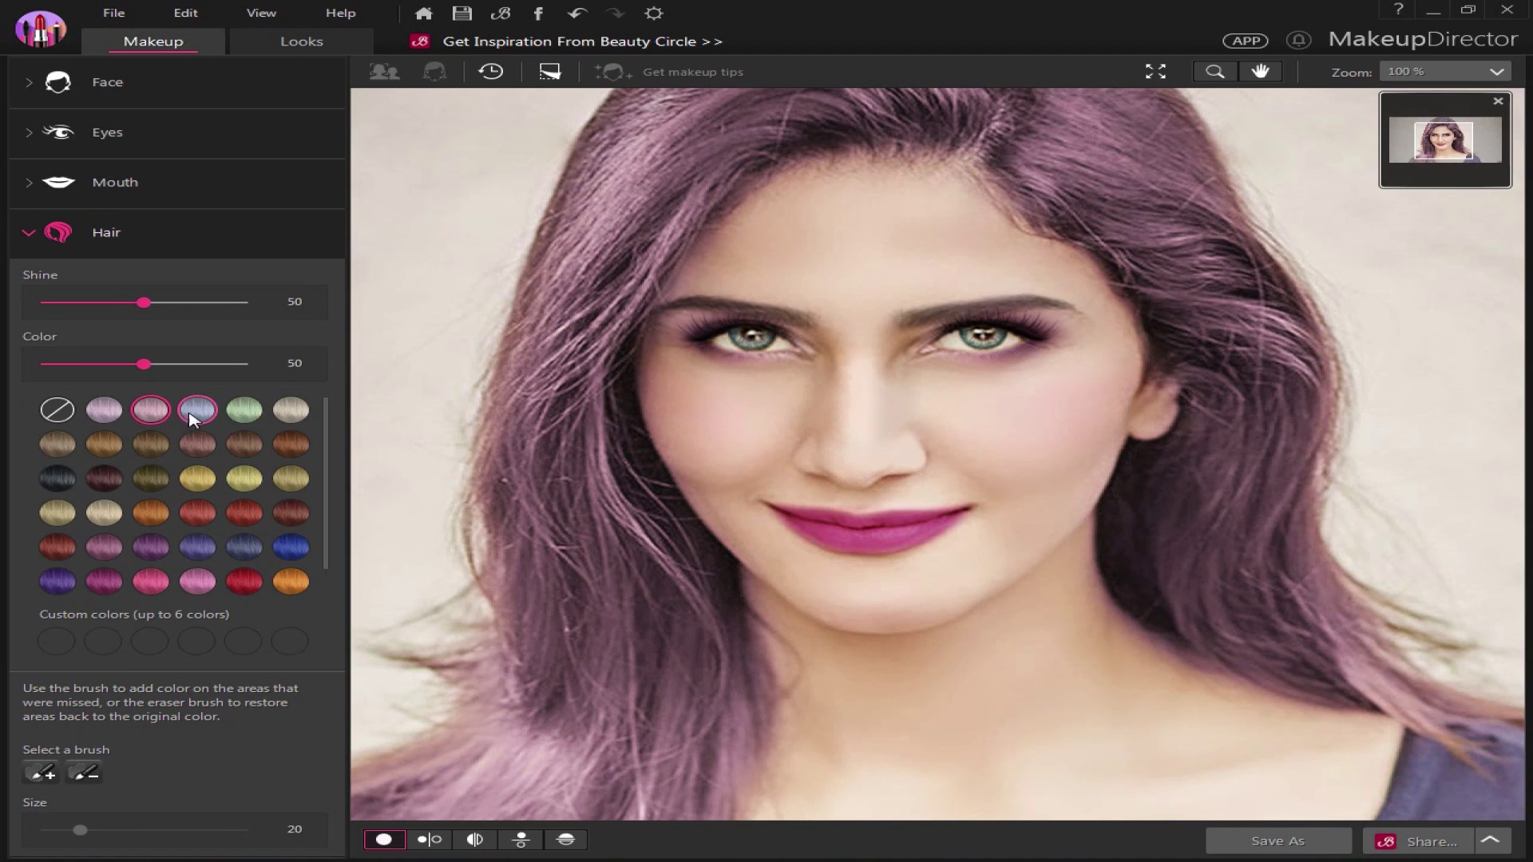
click(197, 443)
click(243, 443)
click(290, 444)
click(104, 477)
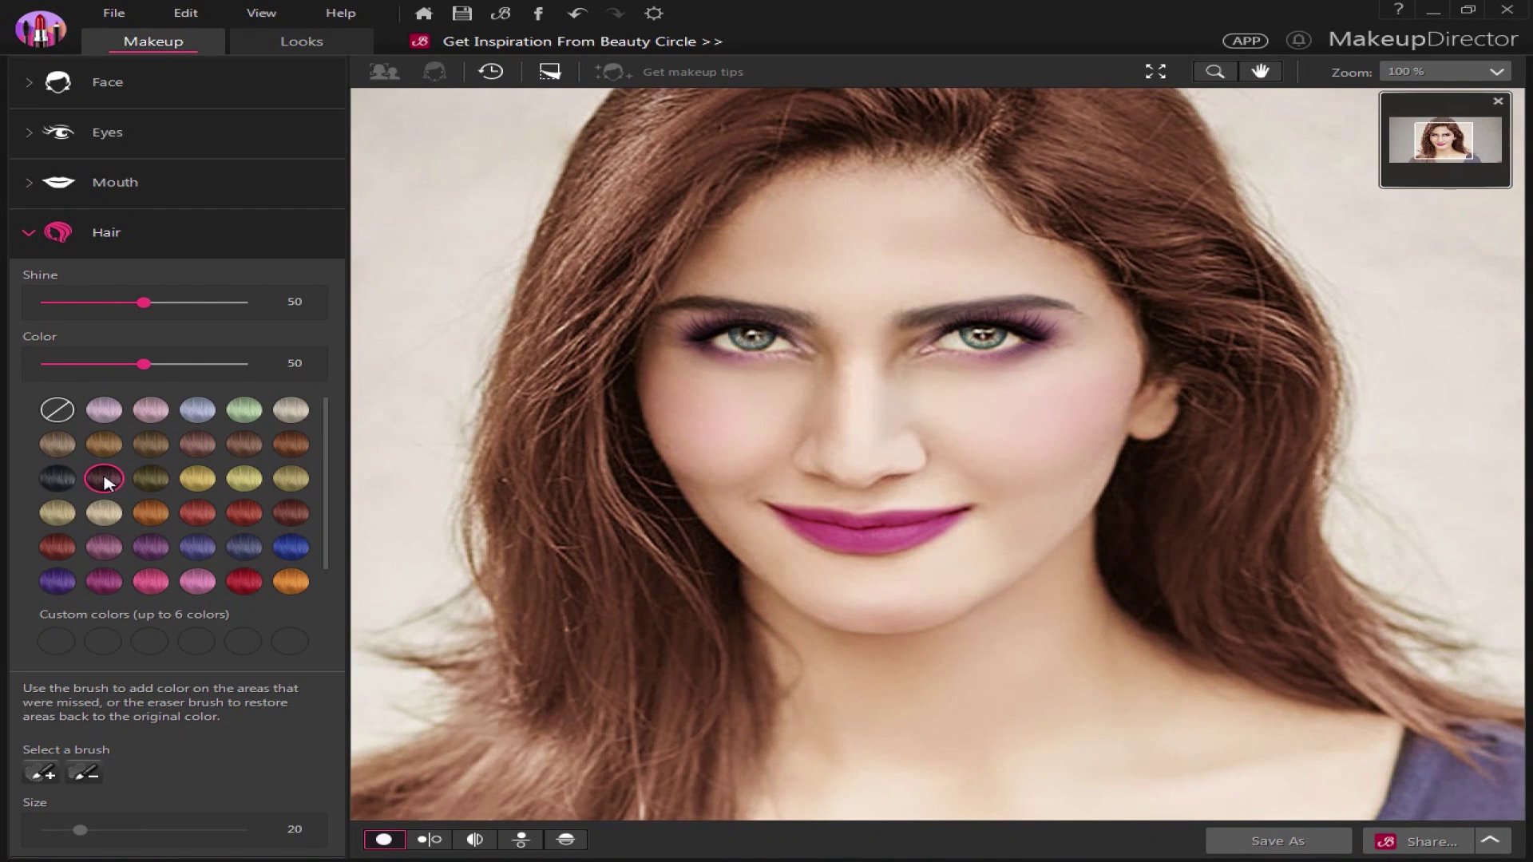
click(150, 478)
click(197, 512)
click(197, 547)
click(244, 581)
click(290, 581)
click(291, 547)
click(290, 410)
click(198, 410)
click(104, 409)
click(56, 410)
Tint the hair ash brown at colour 50 and shine 50
click(58, 443)
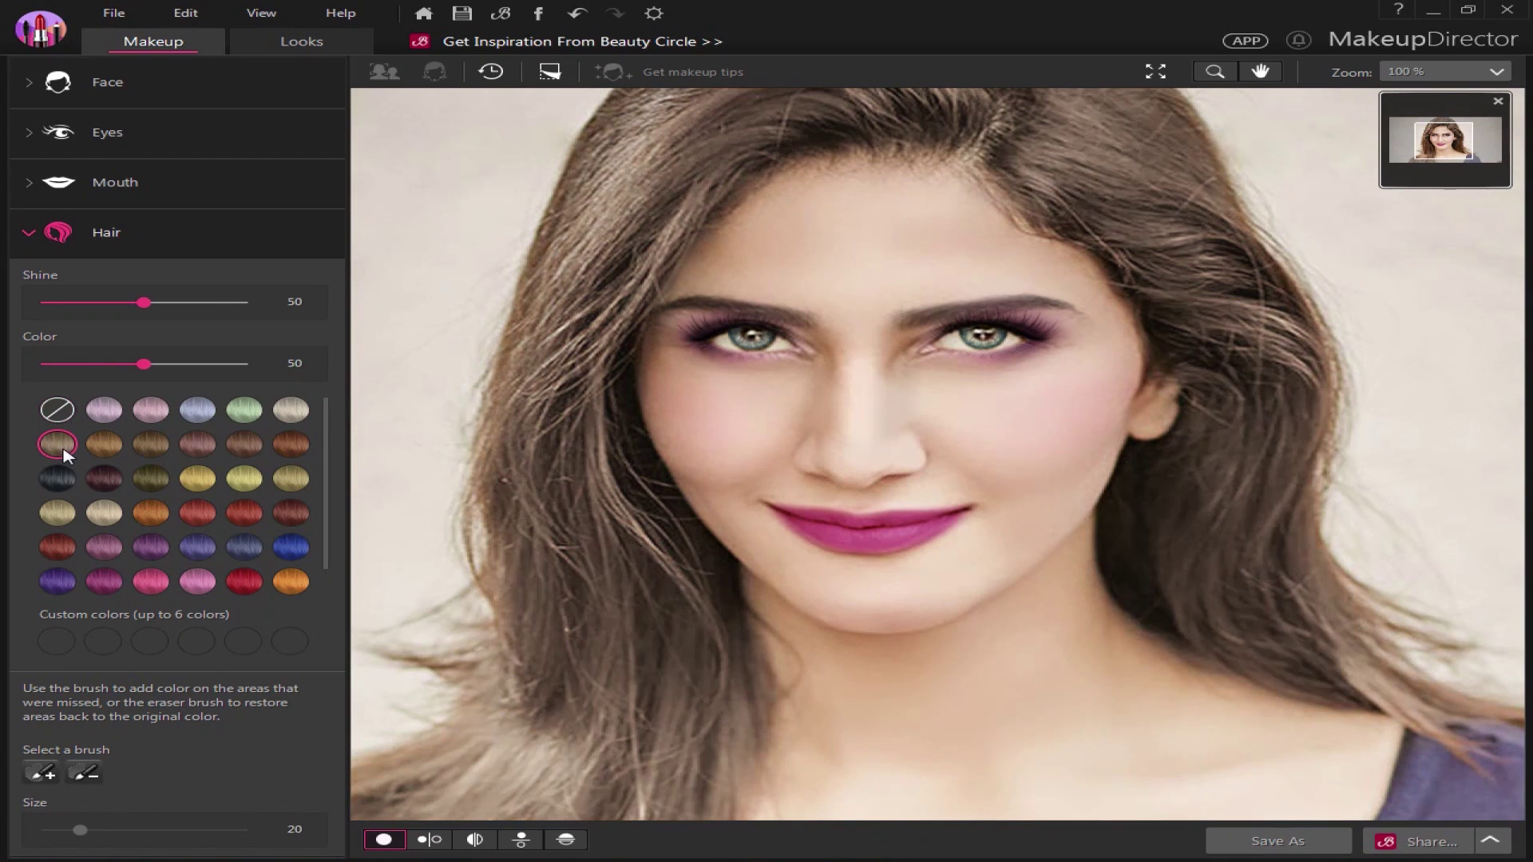
click(191, 447)
click(291, 478)
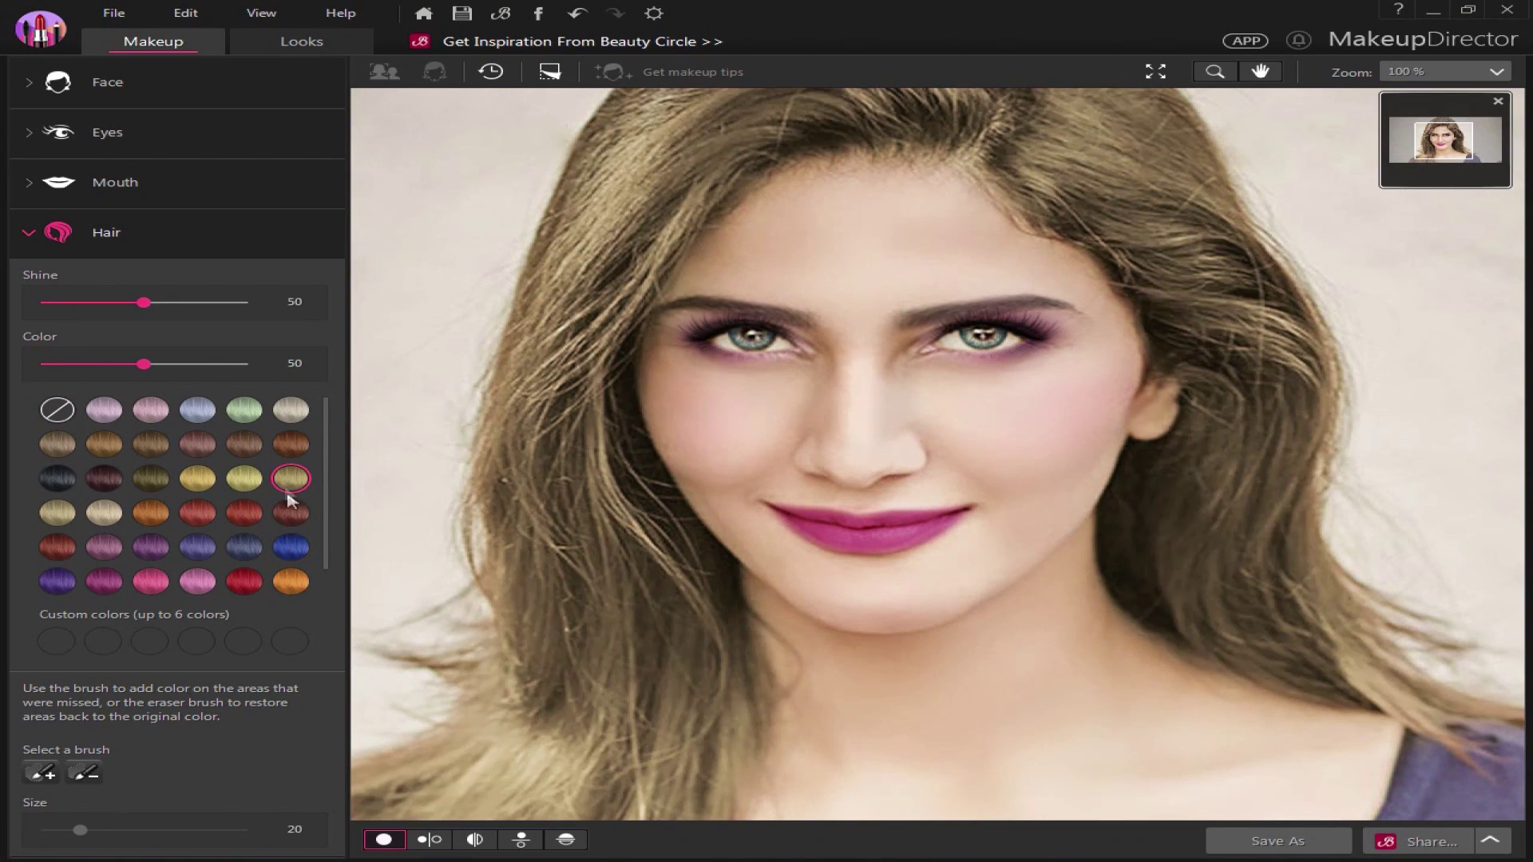
click(291, 512)
click(197, 512)
click(154, 509)
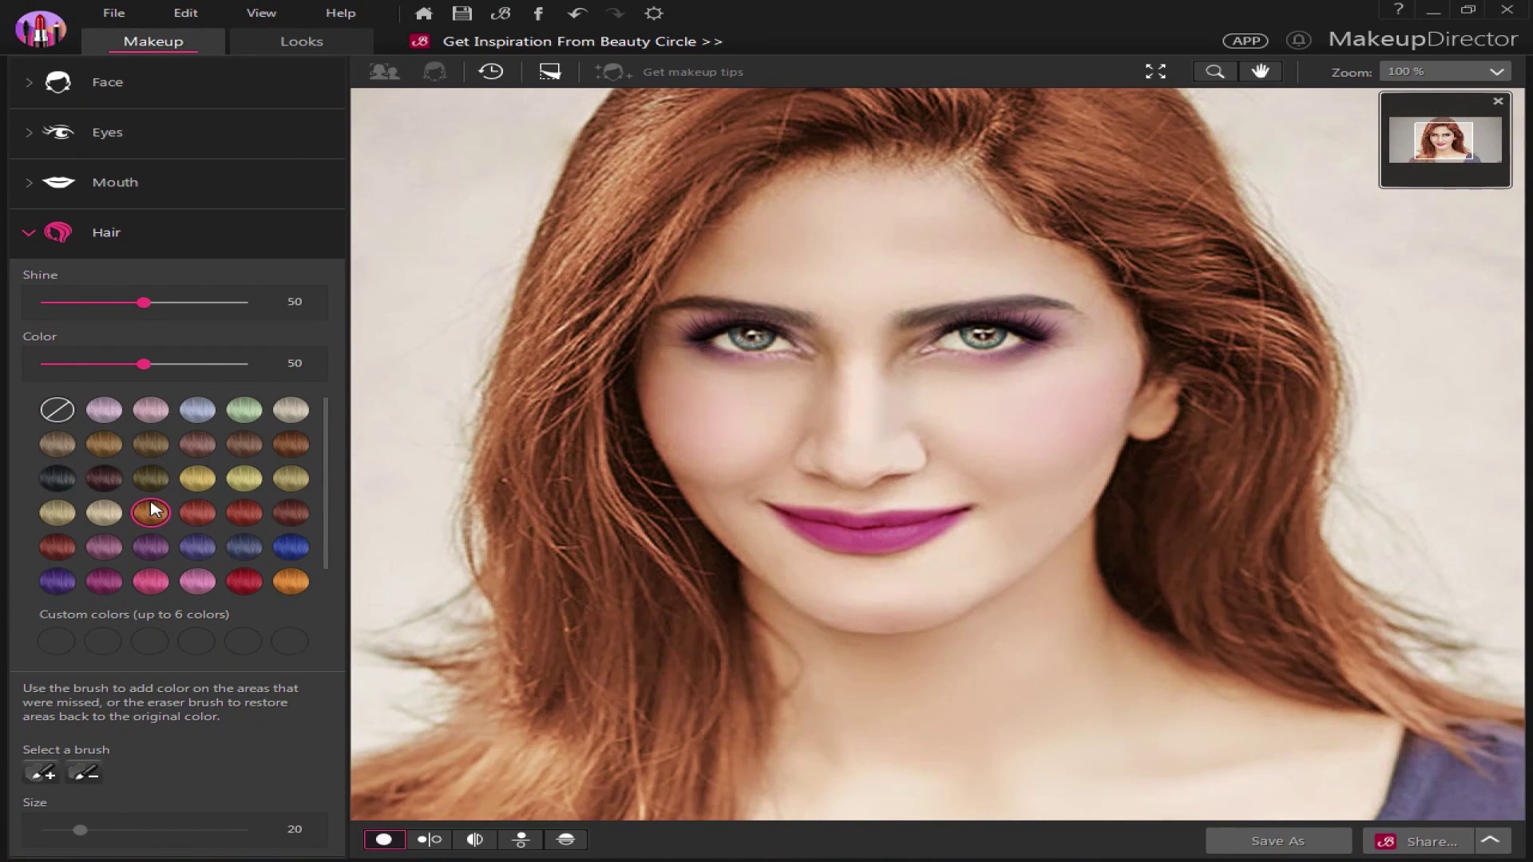
click(110, 510)
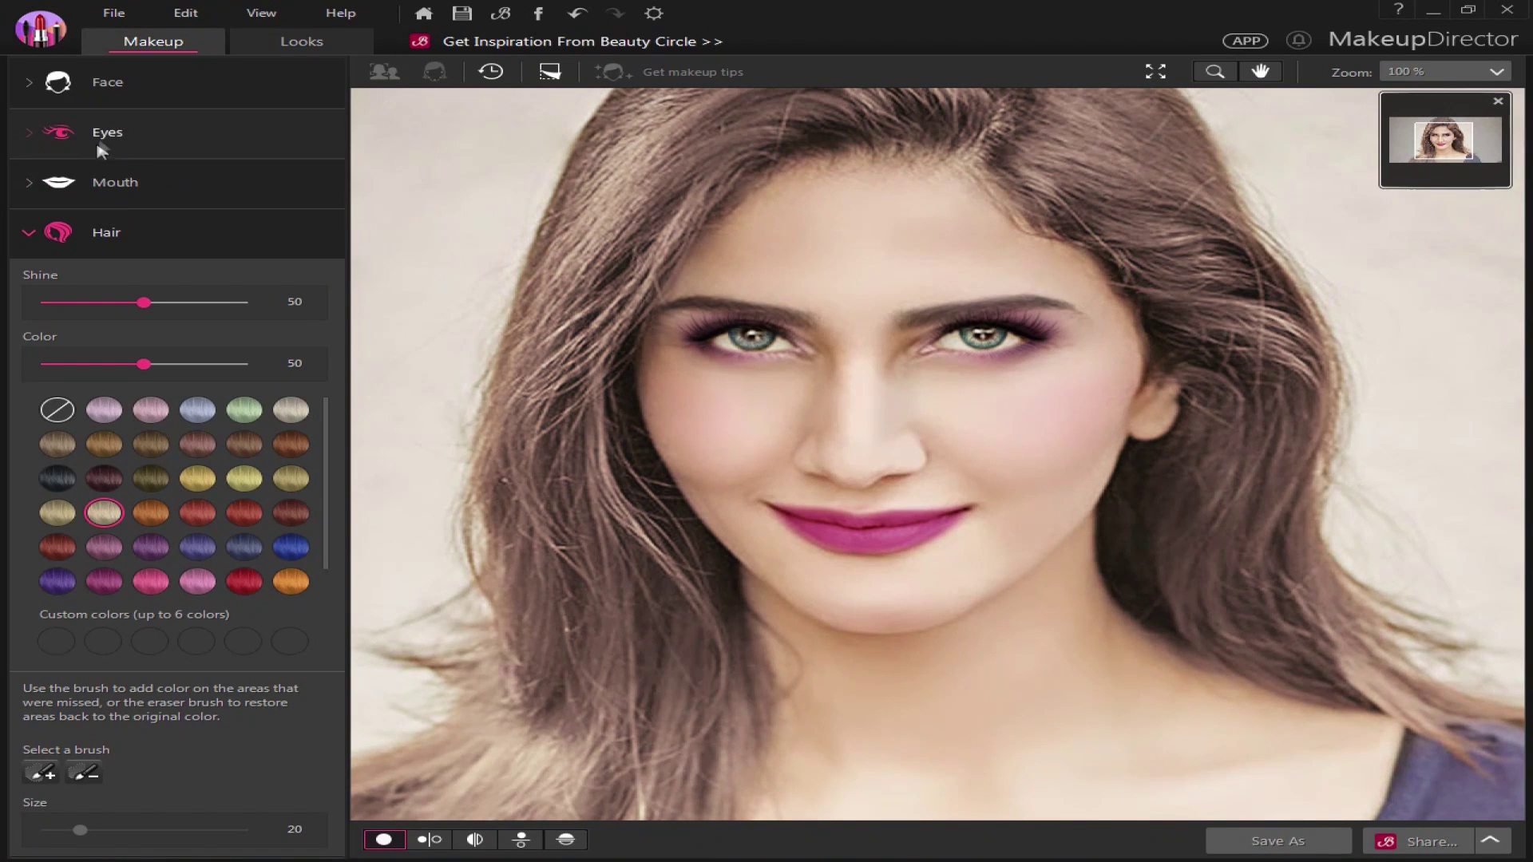
Give the cheeks pink blush at strength 60 and show a split before/after view
click(105, 83)
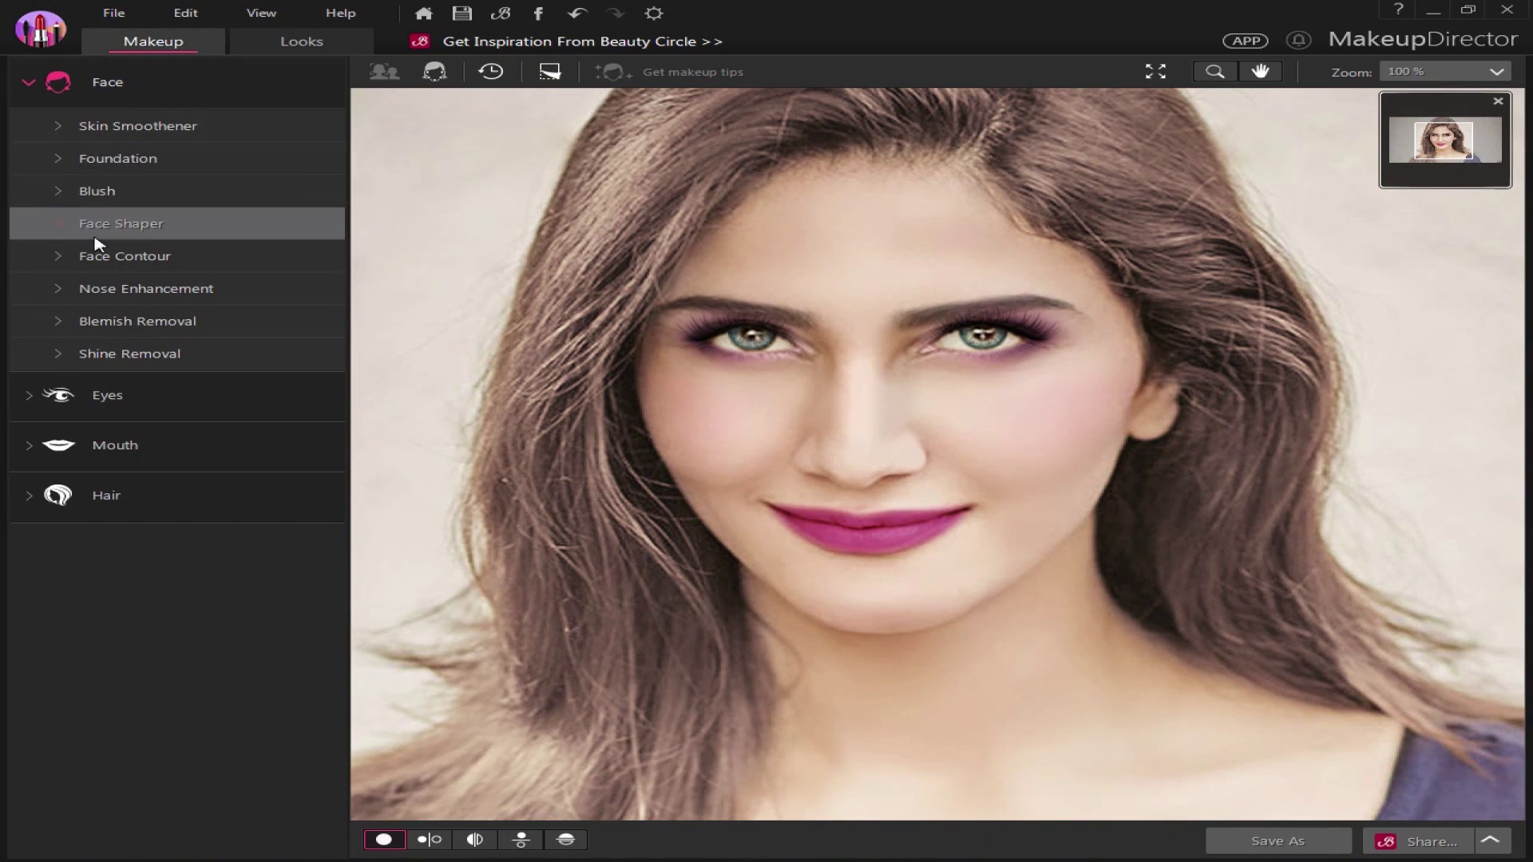
click(150, 192)
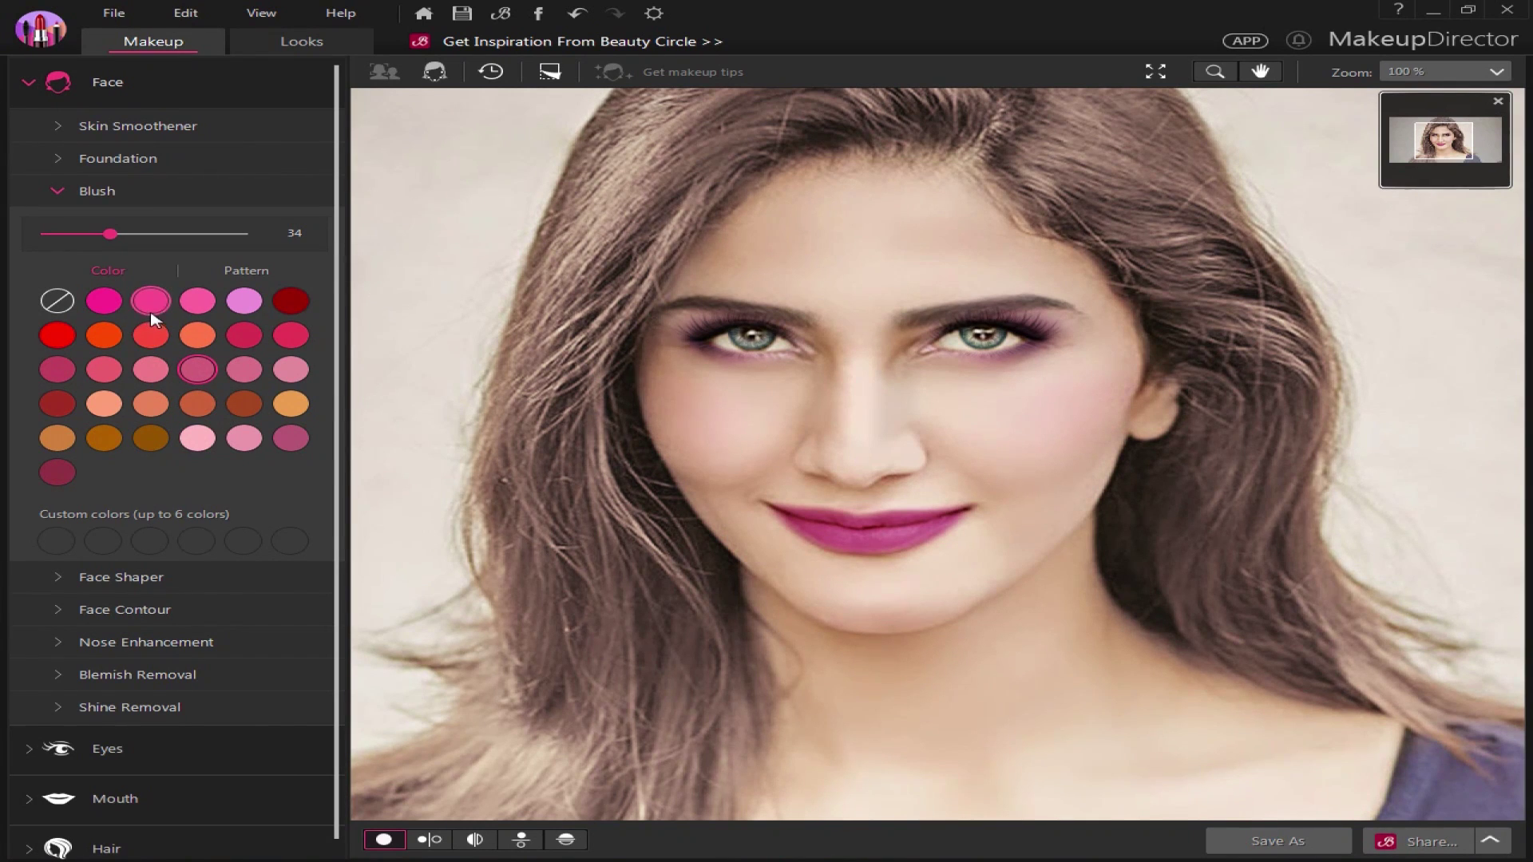
drag(112, 237, 180, 237)
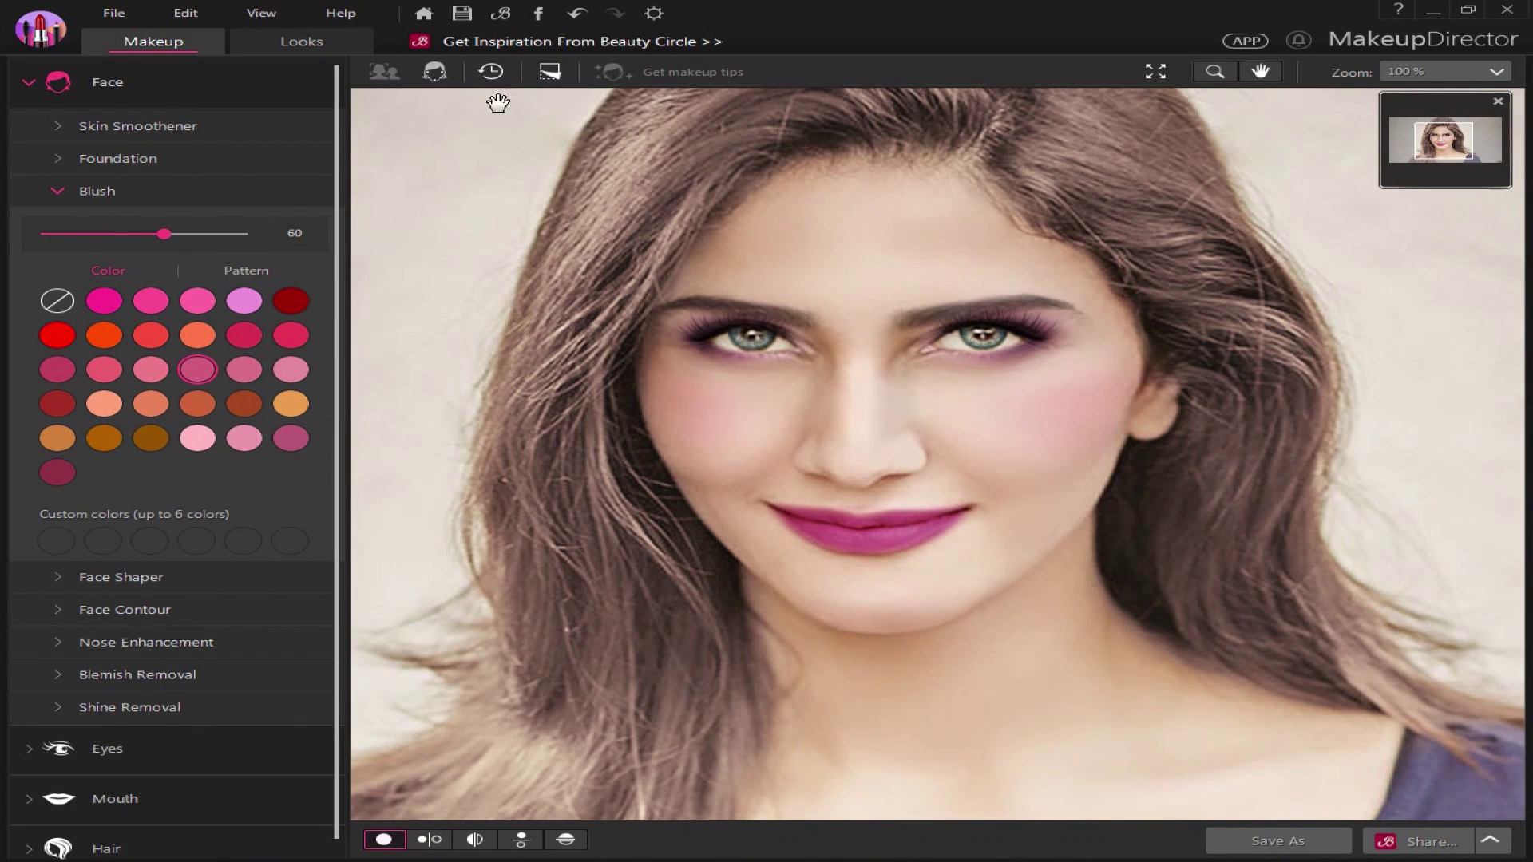
click(474, 839)
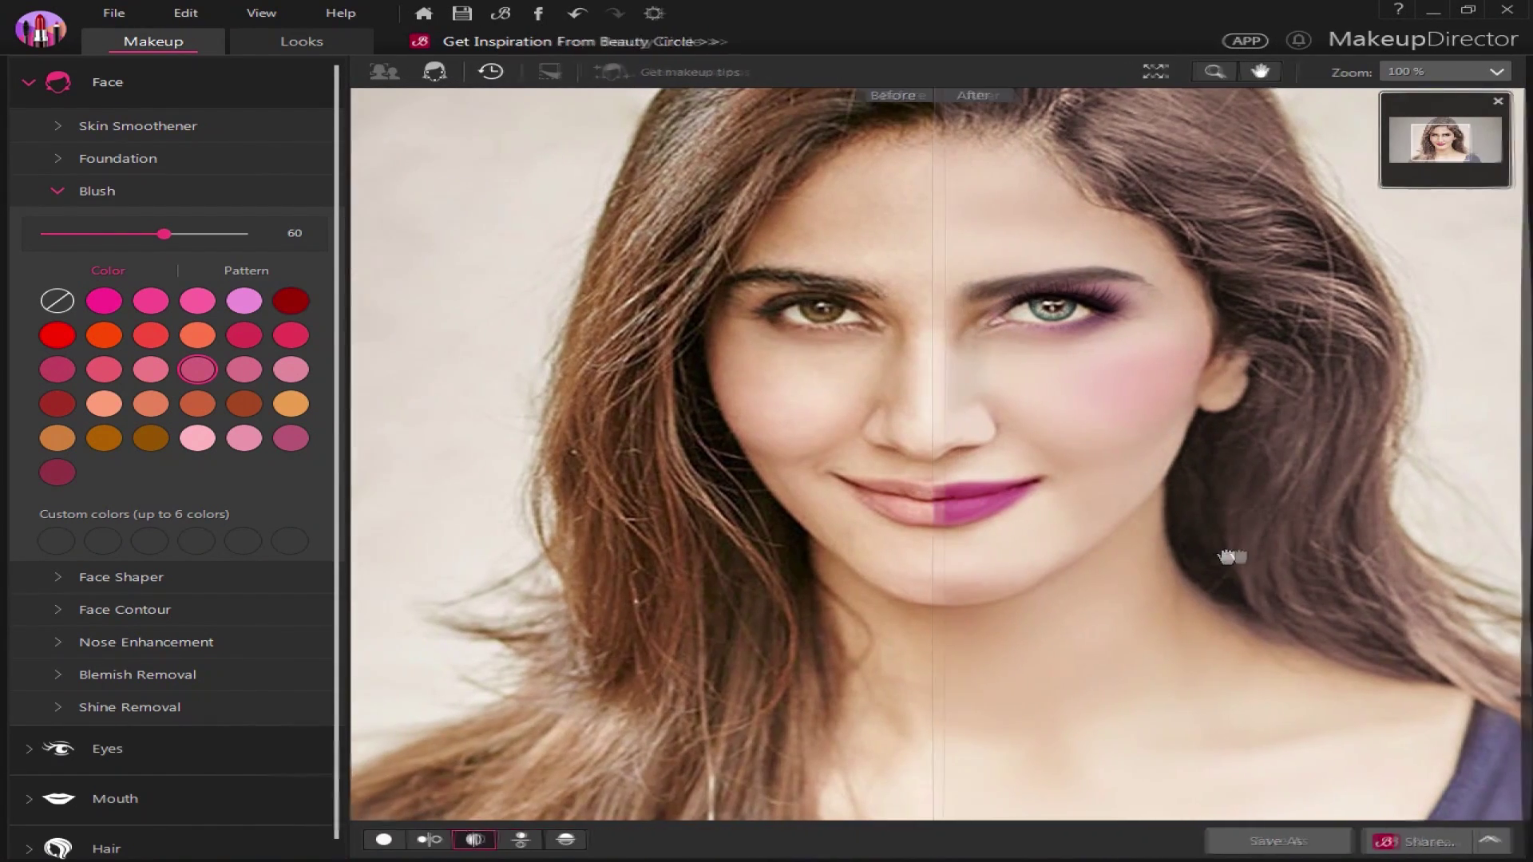
Try lavender and brown hair colours, then dye the hair black
scroll(179, 598, down, 1)
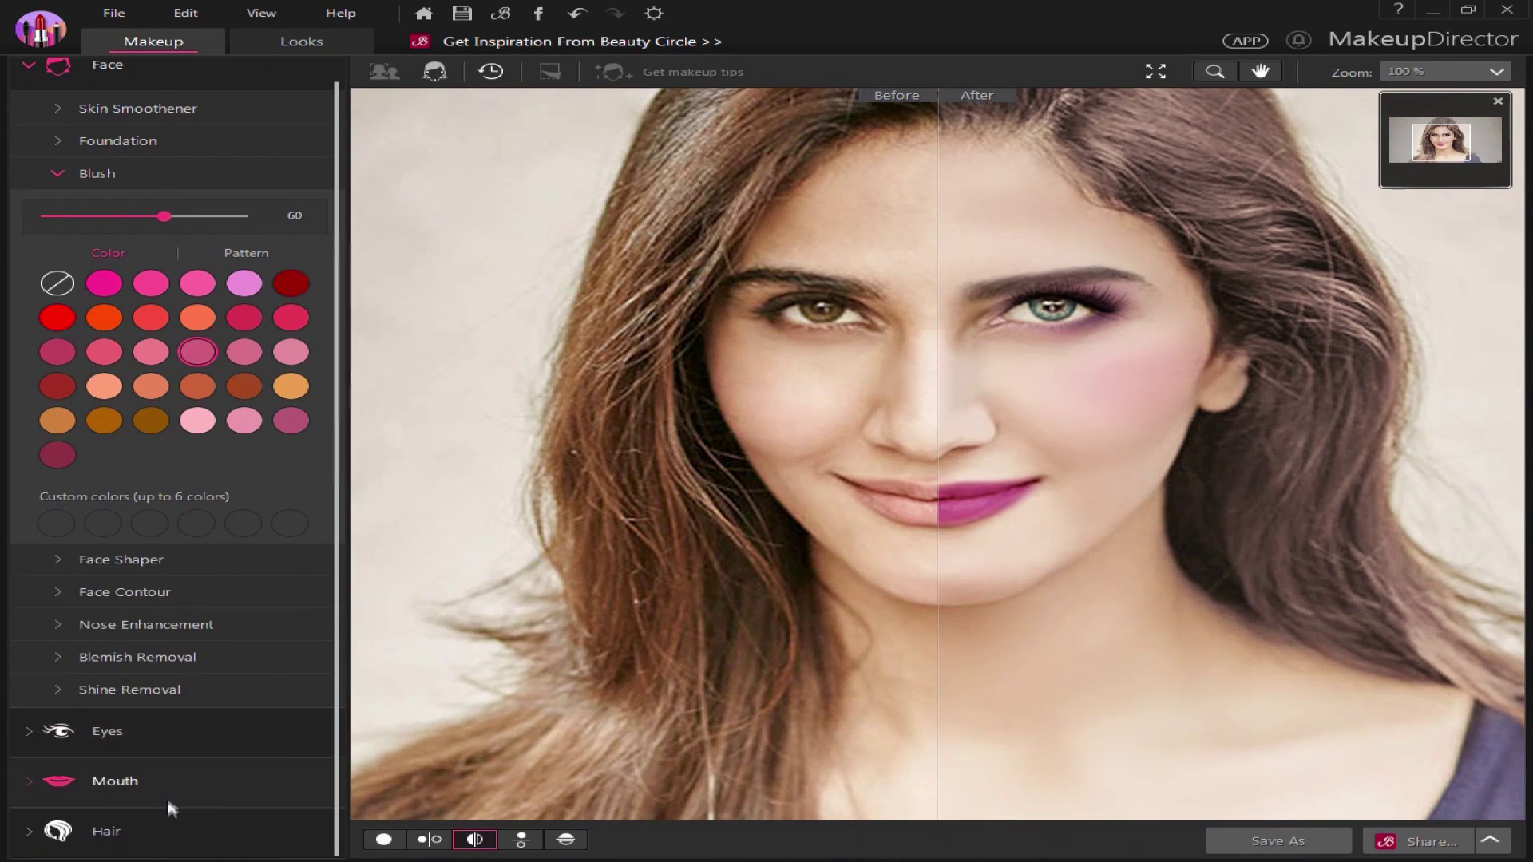
click(167, 823)
click(213, 409)
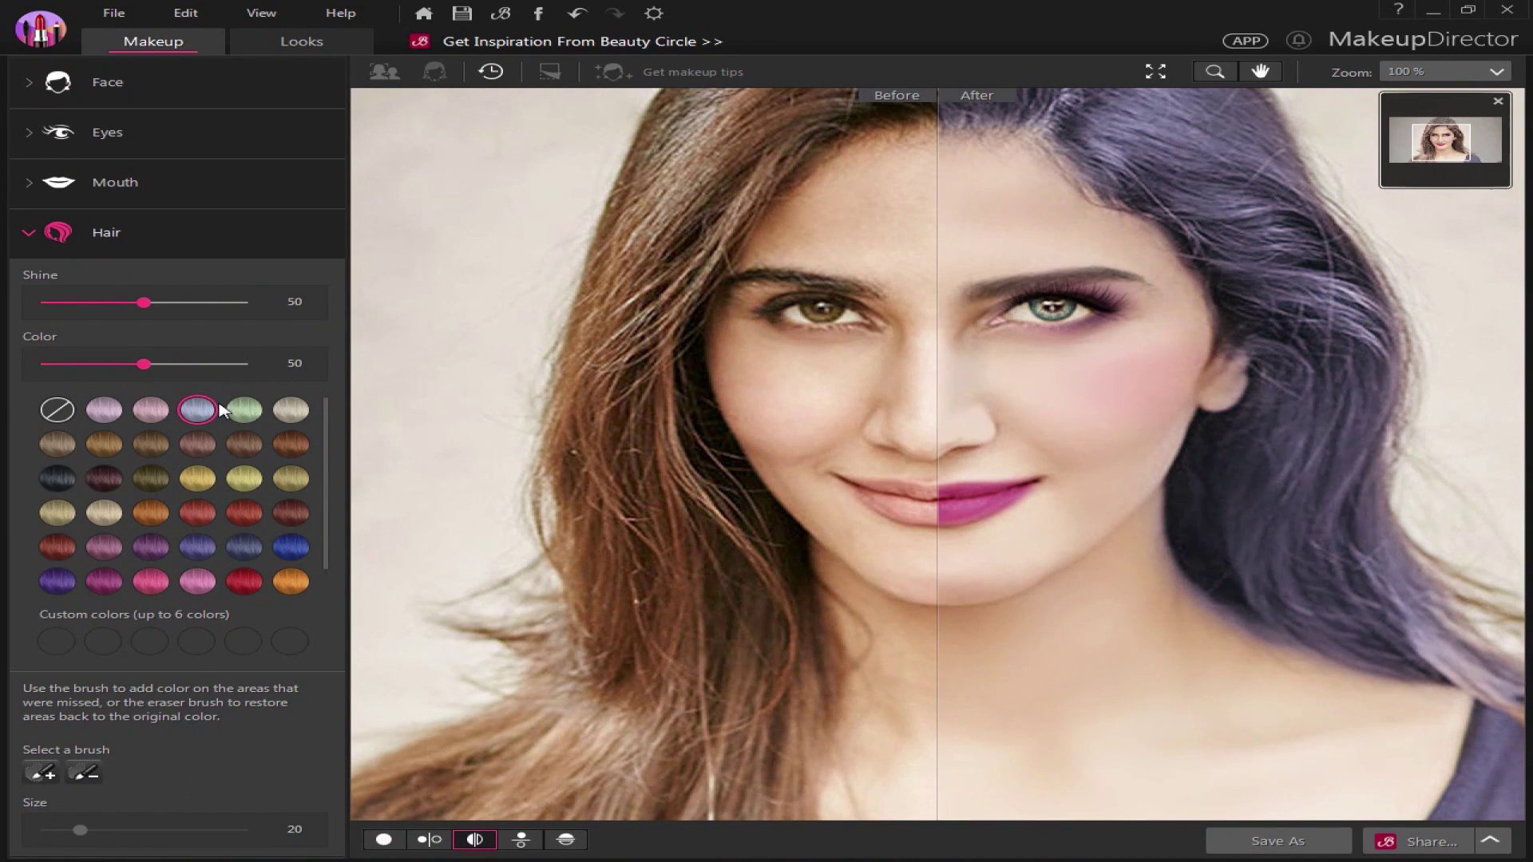
click(287, 448)
click(58, 478)
Show the original and edited photos side by side, centred on the faces
drag(981, 515, 996, 611)
drag(1114, 623, 1143, 617)
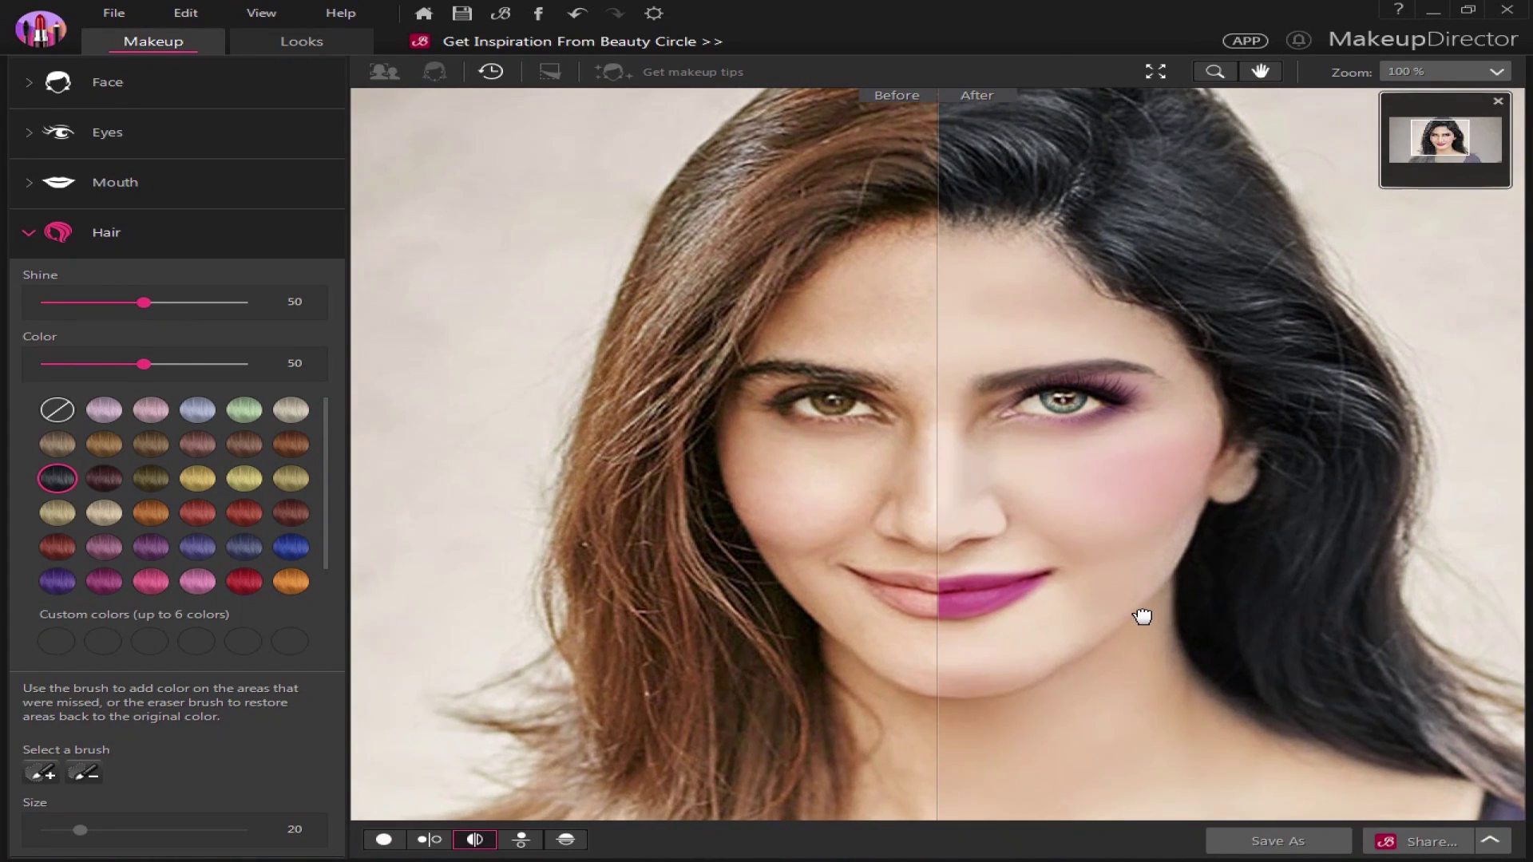
click(521, 839)
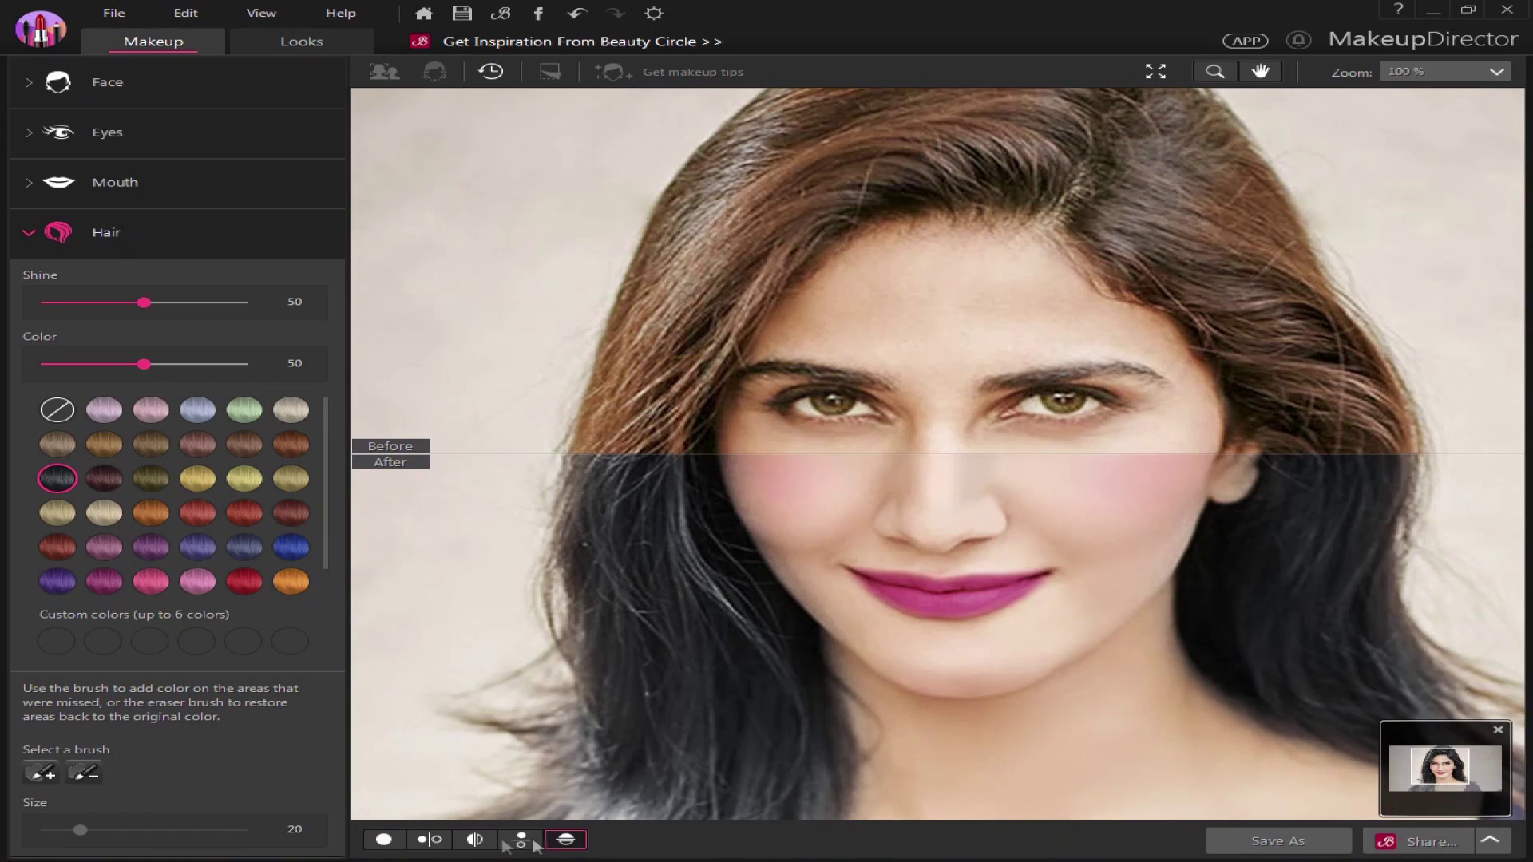
click(430, 840)
drag(1066, 672, 1049, 622)
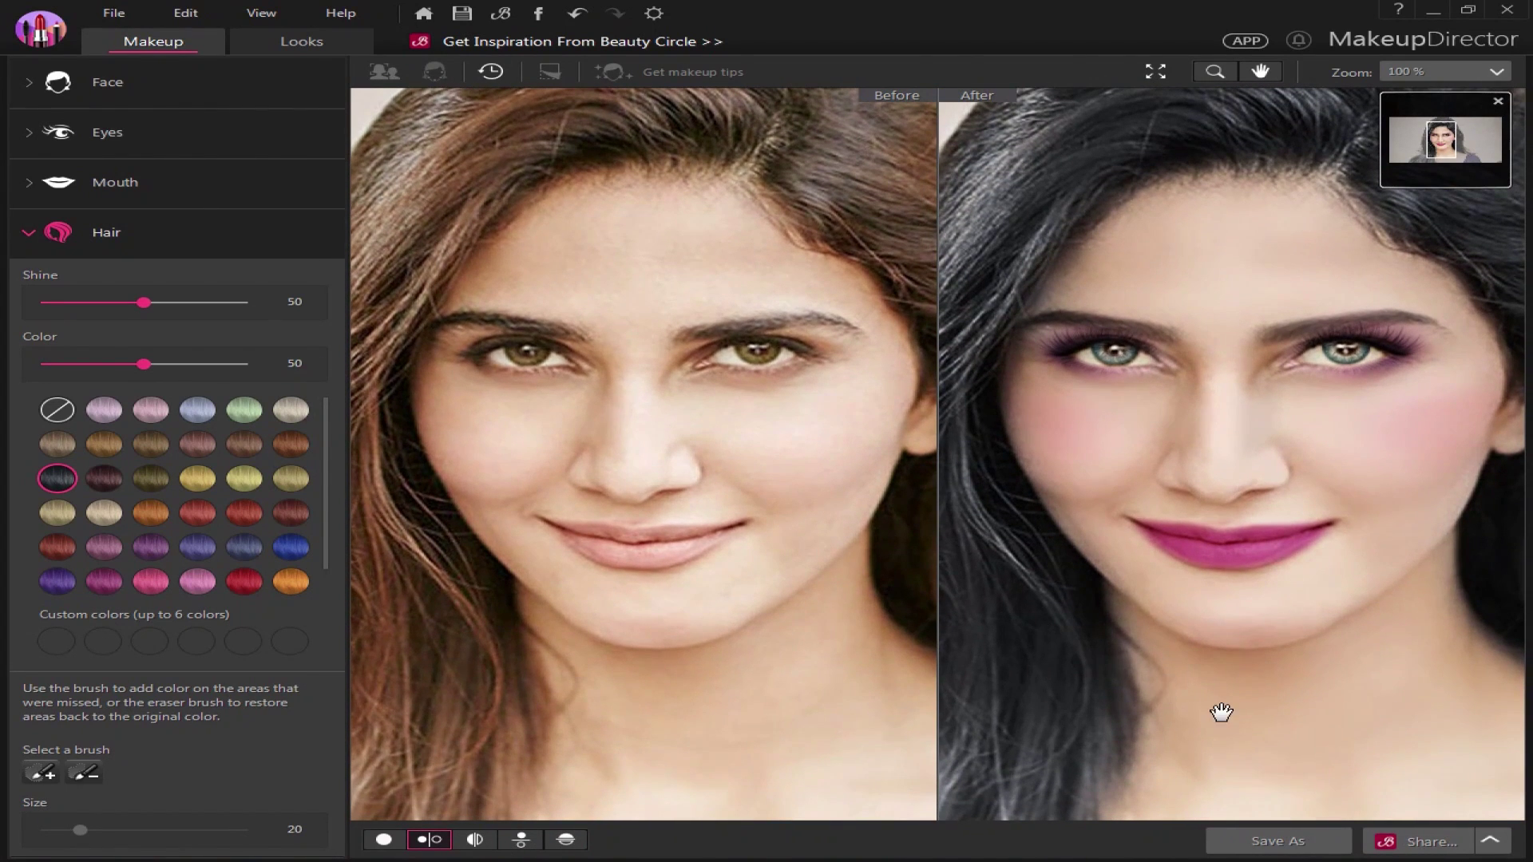
click(48, 229)
click(35, 193)
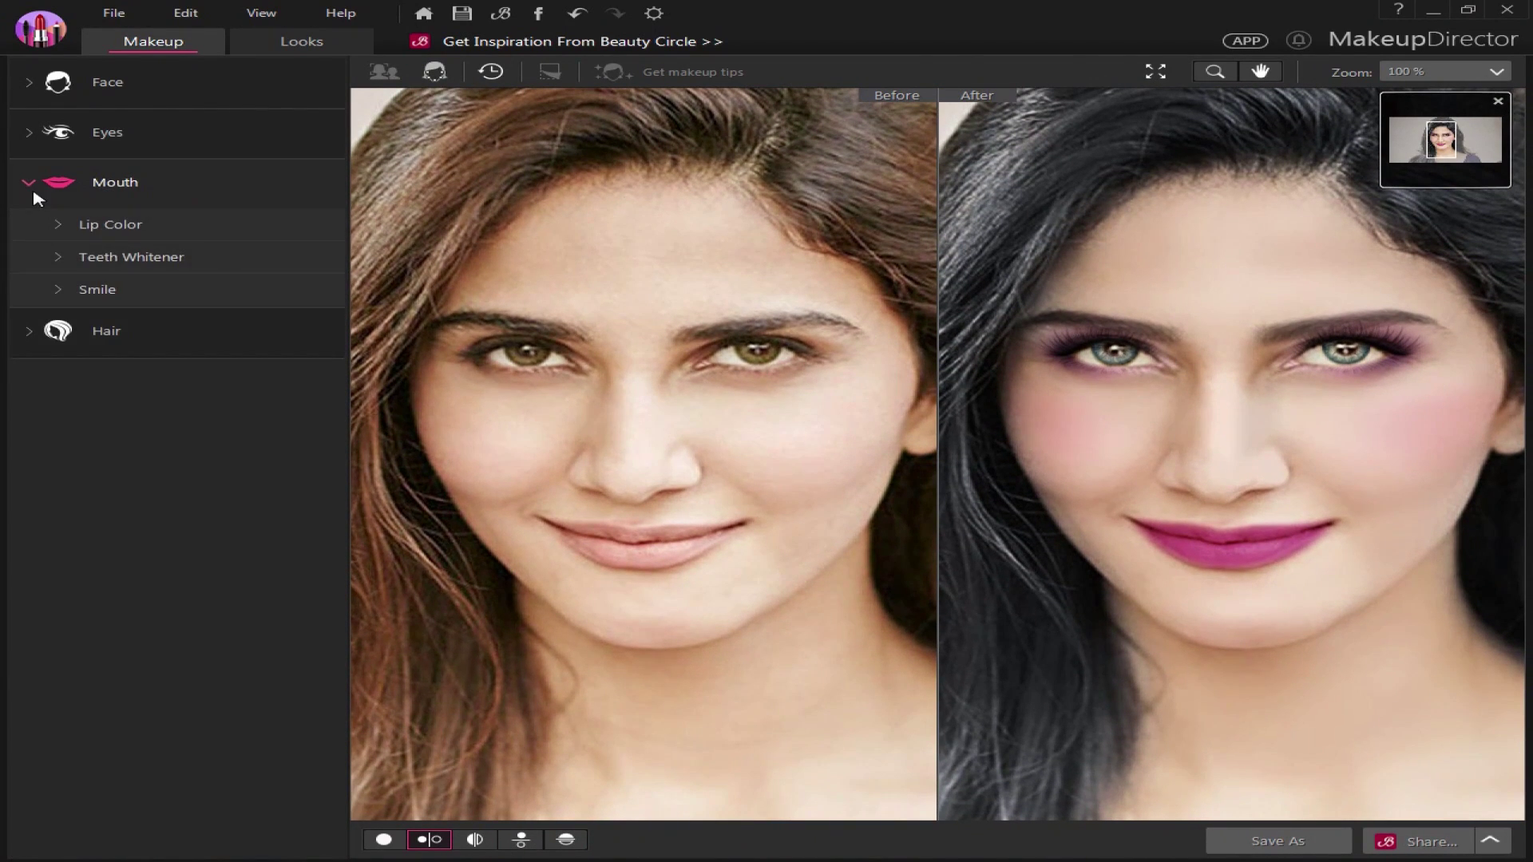
Try red and magenta lip colours, settling on pink lips at intensity 75
click(106, 226)
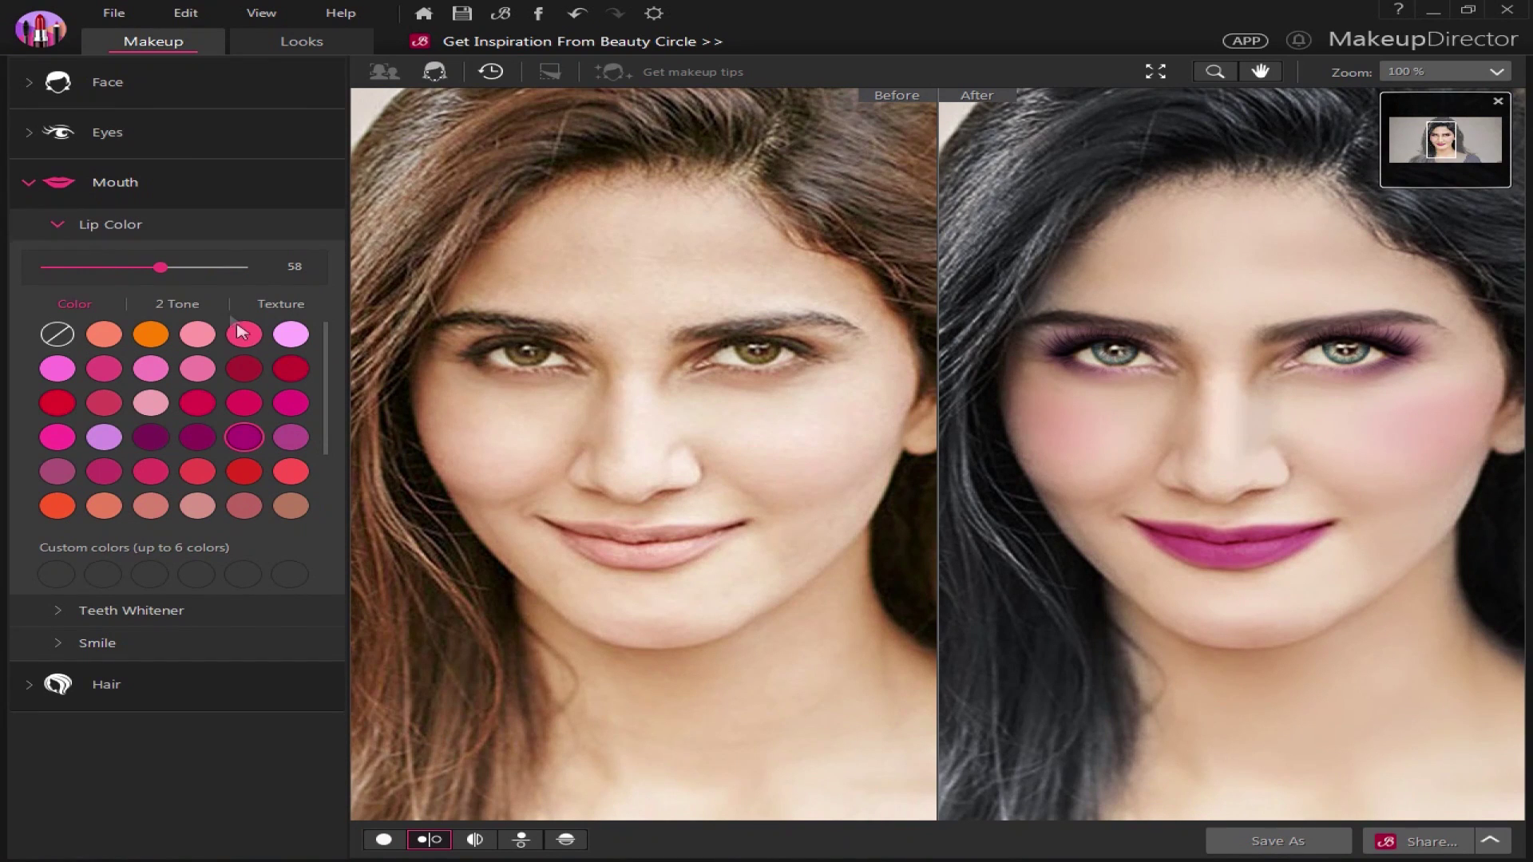
click(307, 373)
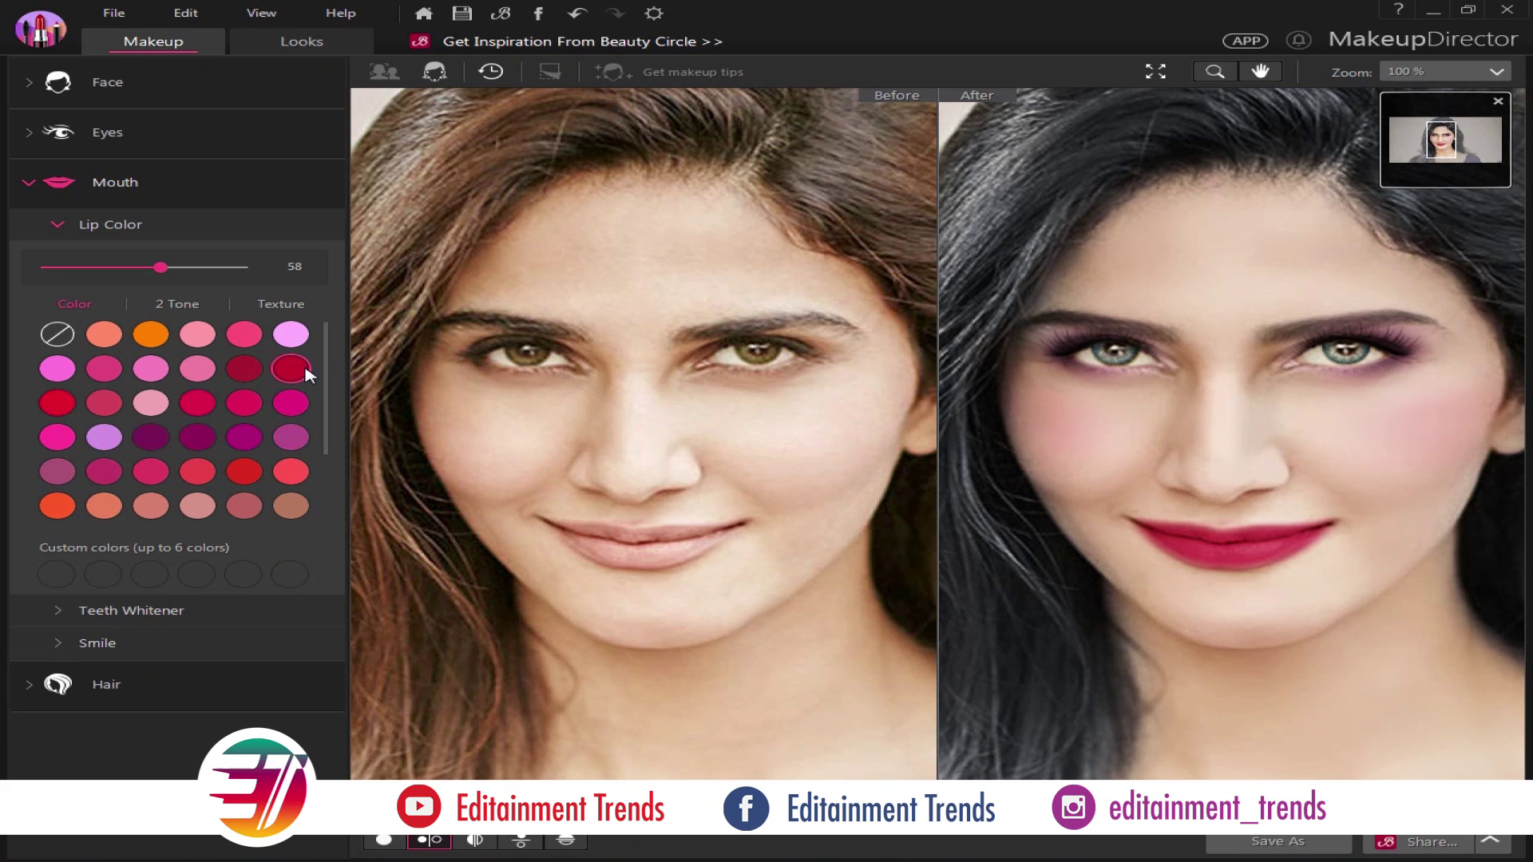
click(302, 409)
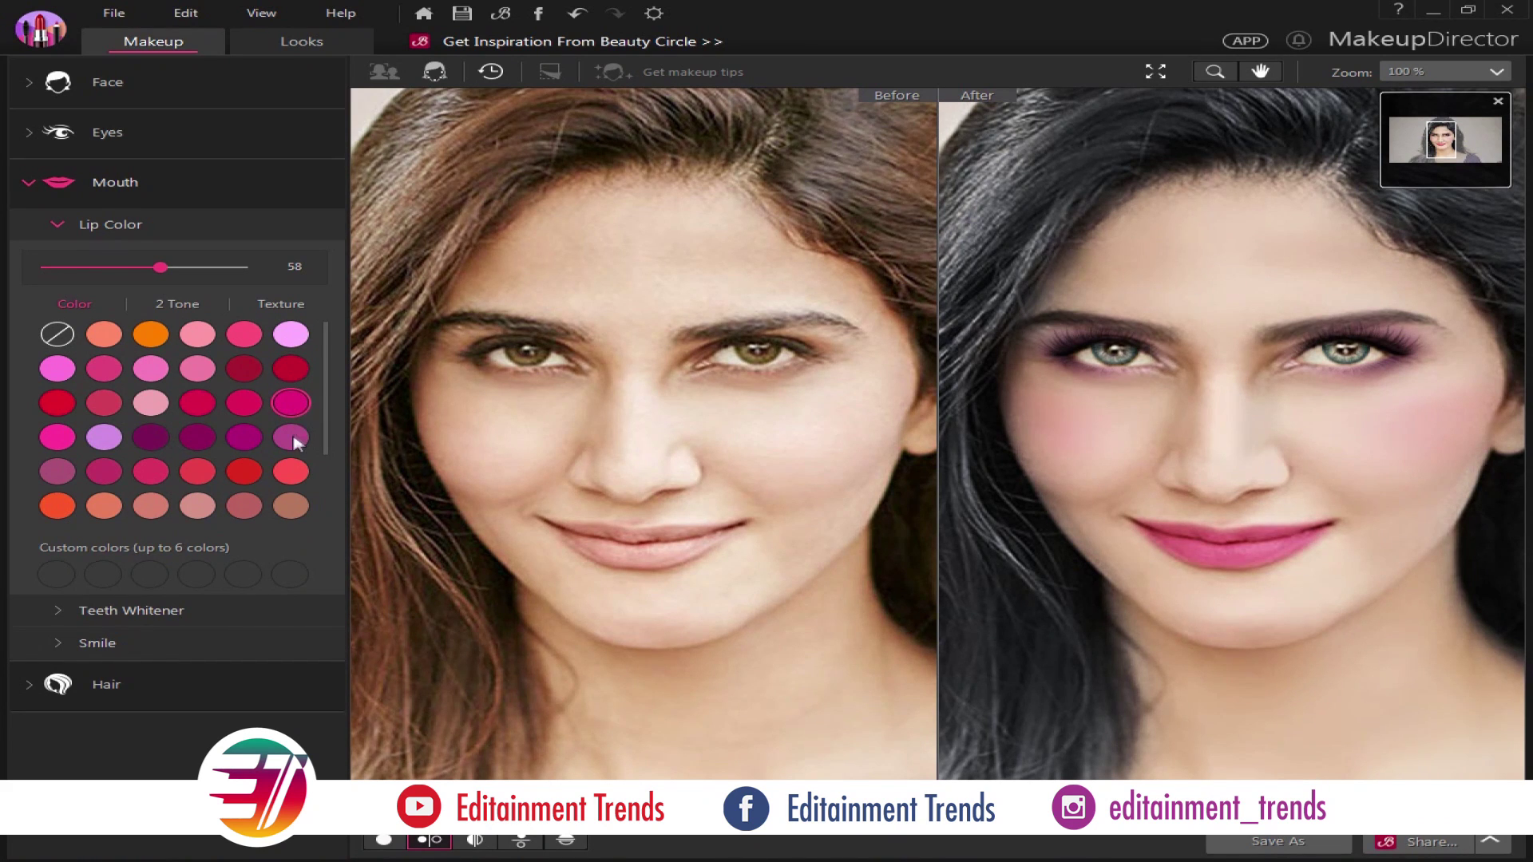
click(254, 473)
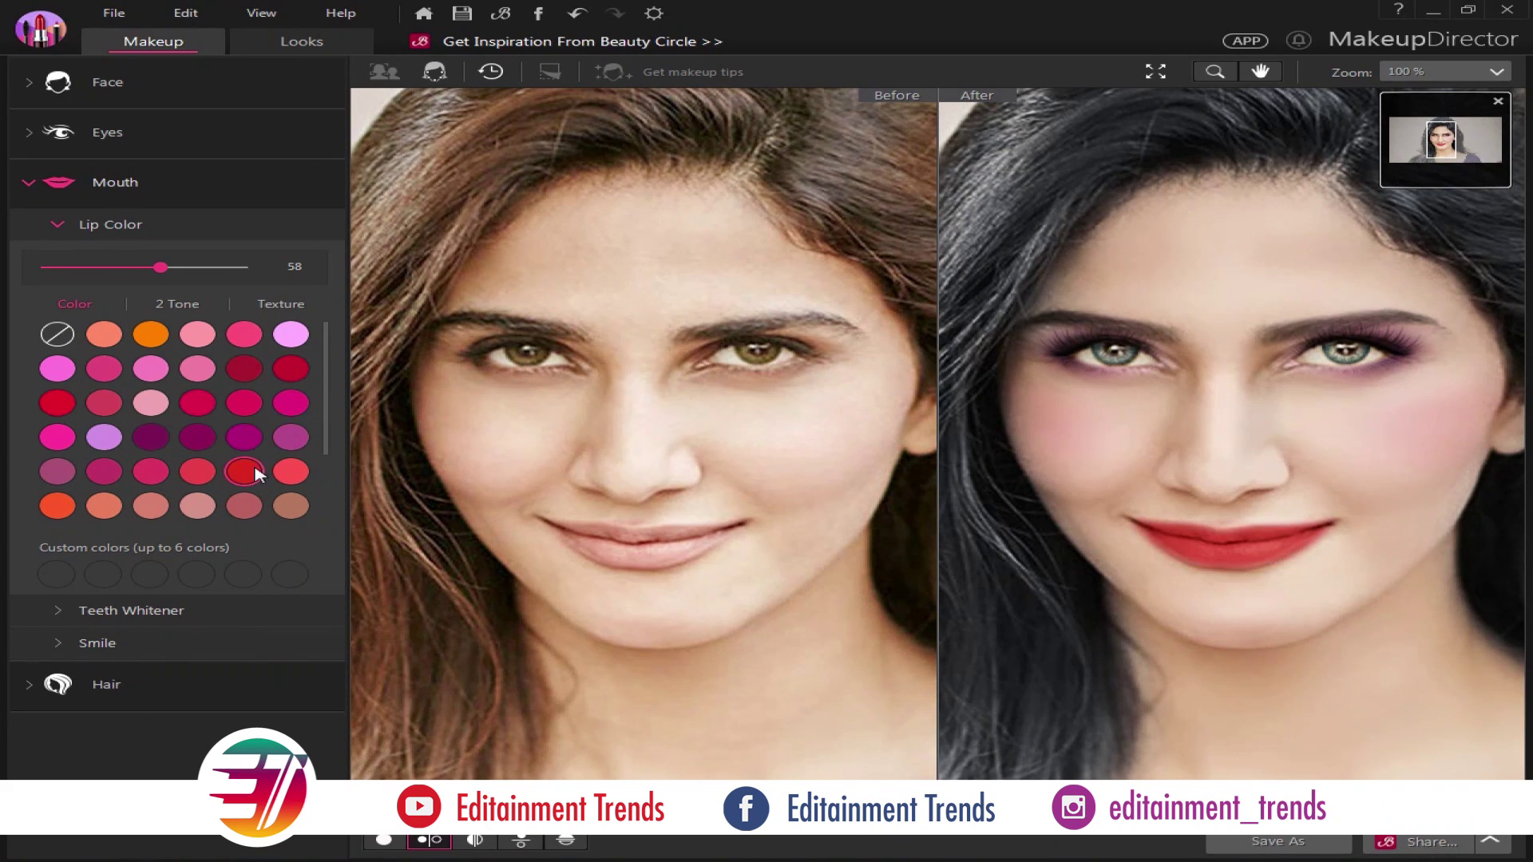
click(296, 380)
drag(160, 266, 165, 271)
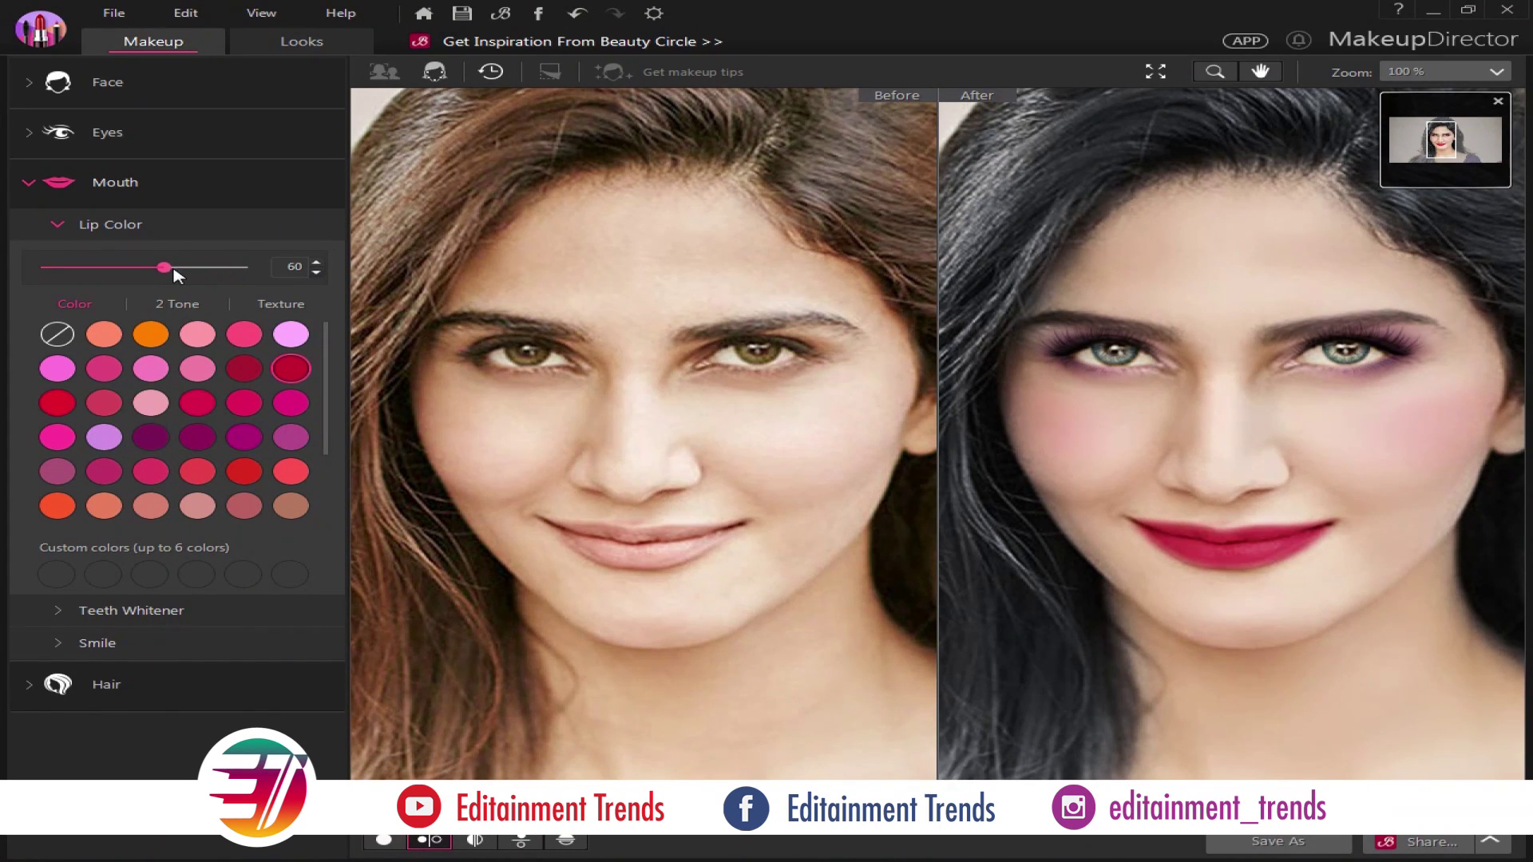
click(107, 404)
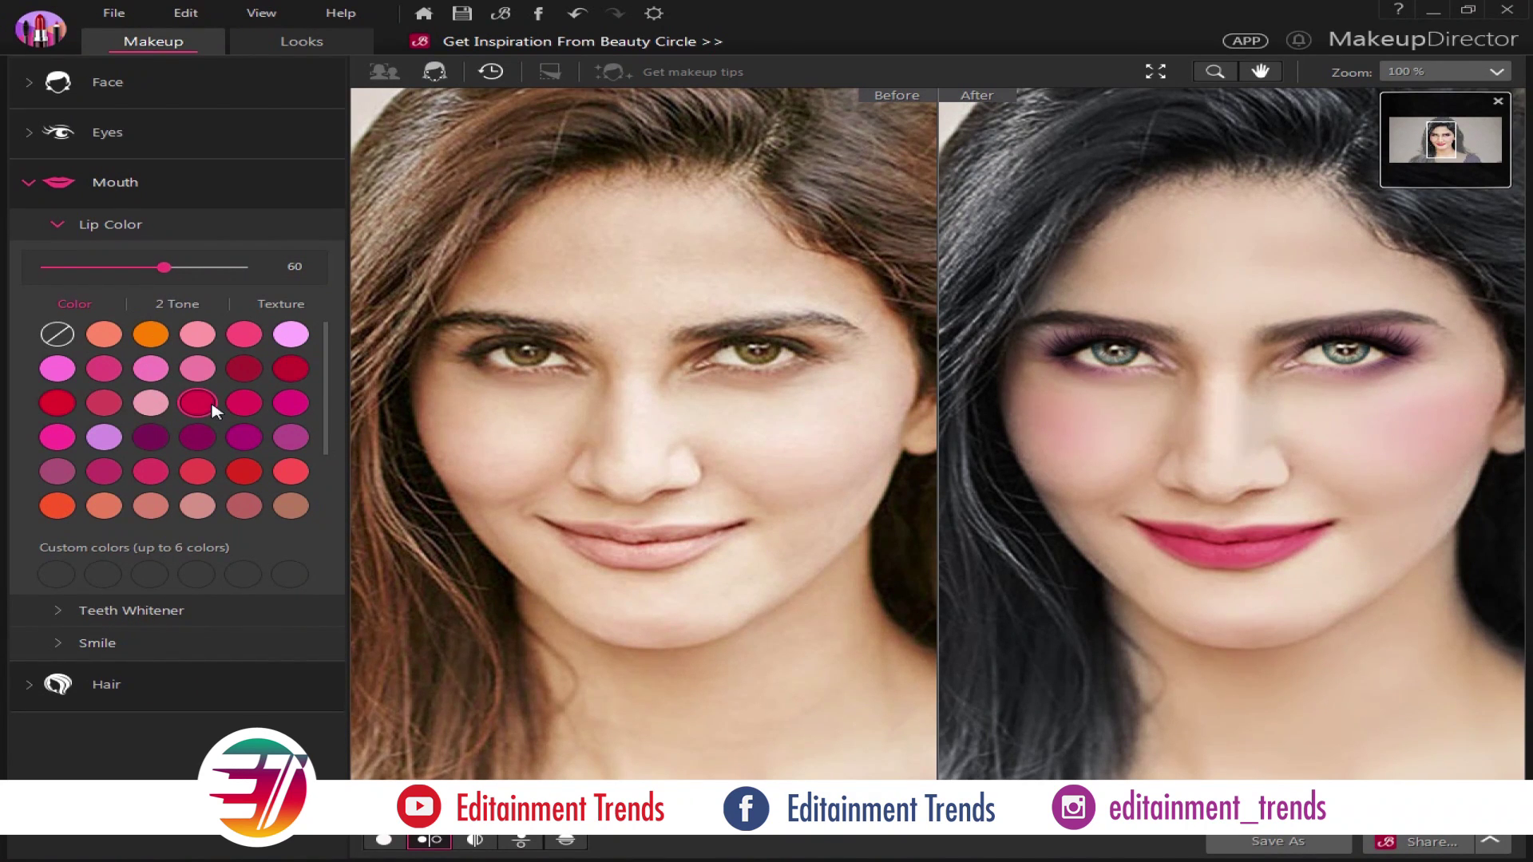
drag(163, 269, 194, 268)
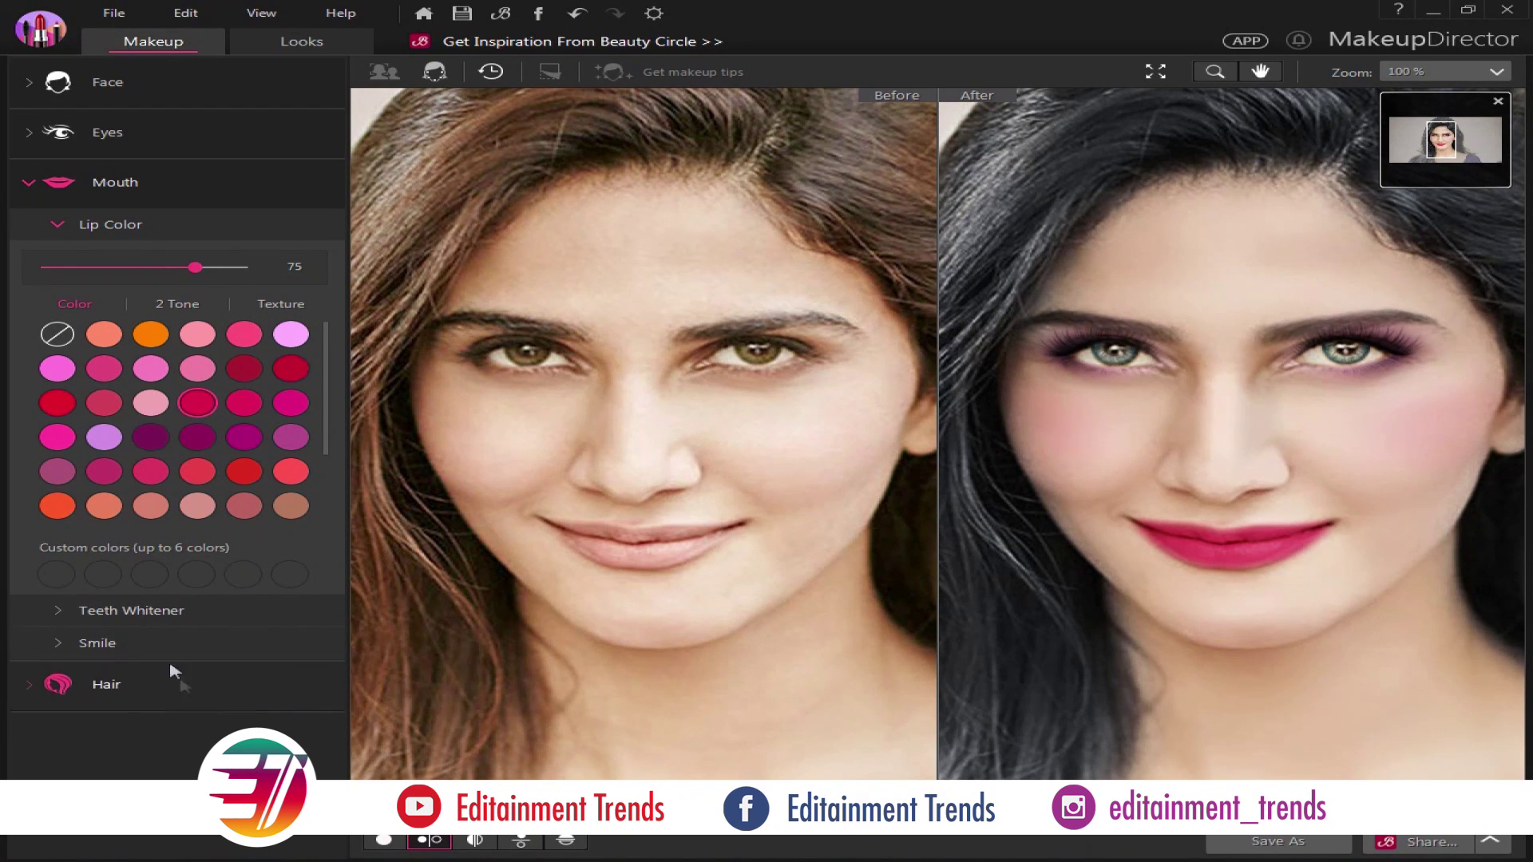
click(129, 645)
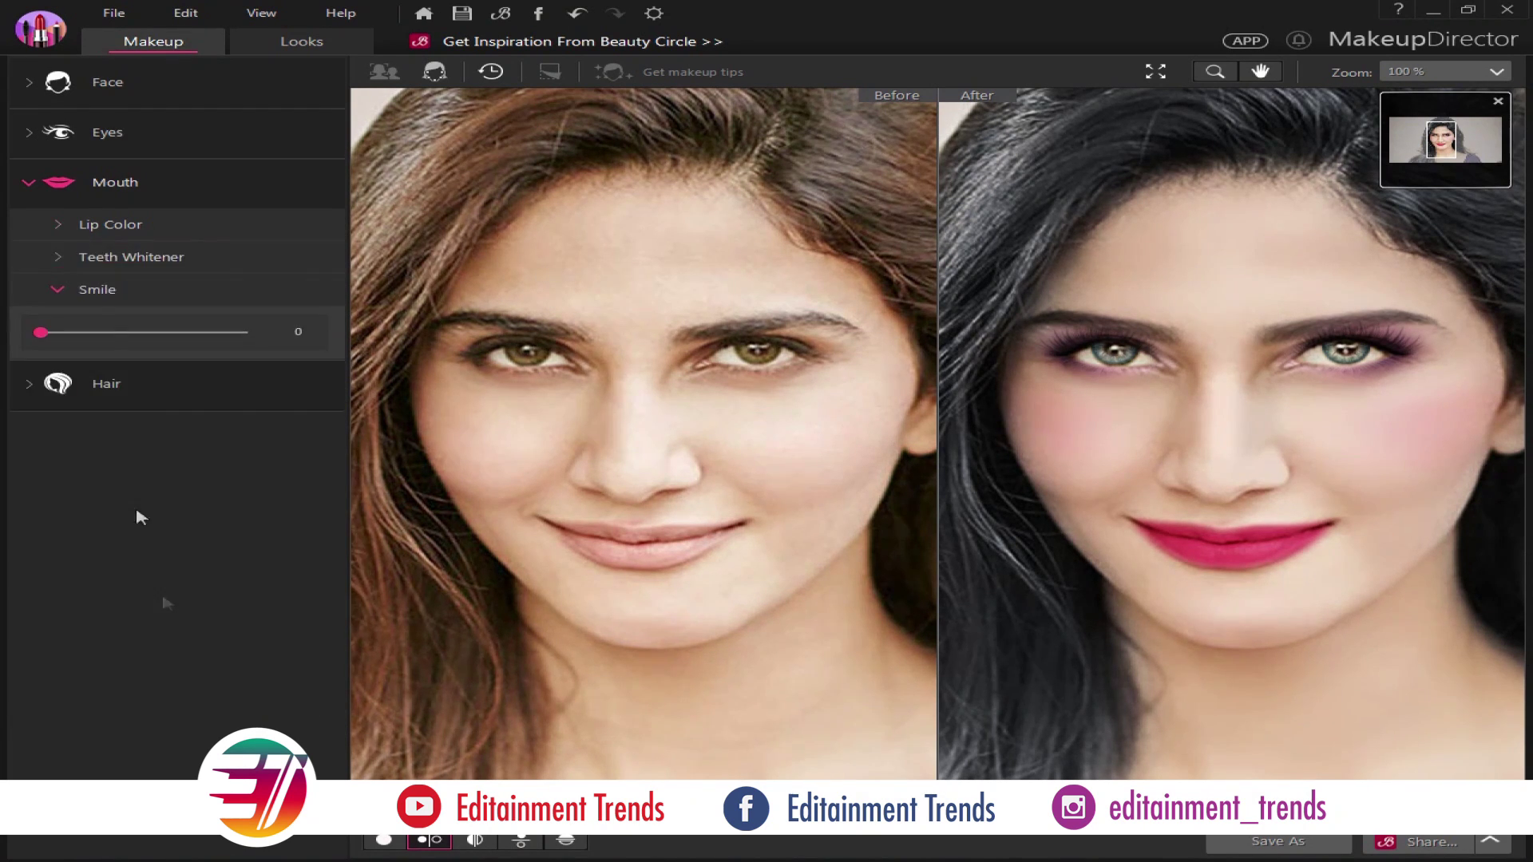
Raise the smile to 100, check it at 200% zoom, then return to 50%
drag(44, 336, 198, 333)
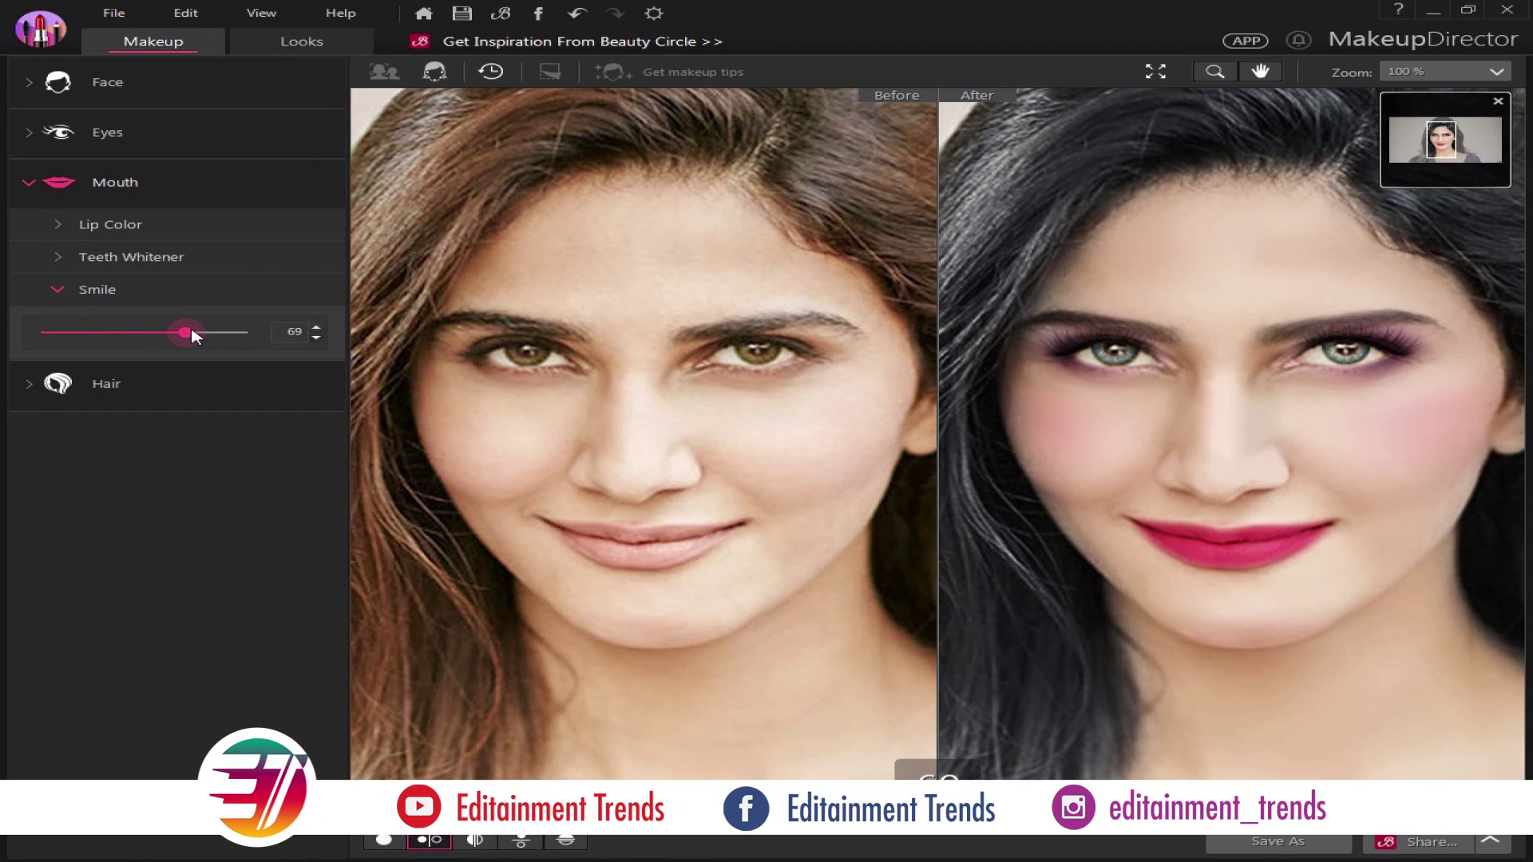
drag(291, 336, 304, 334)
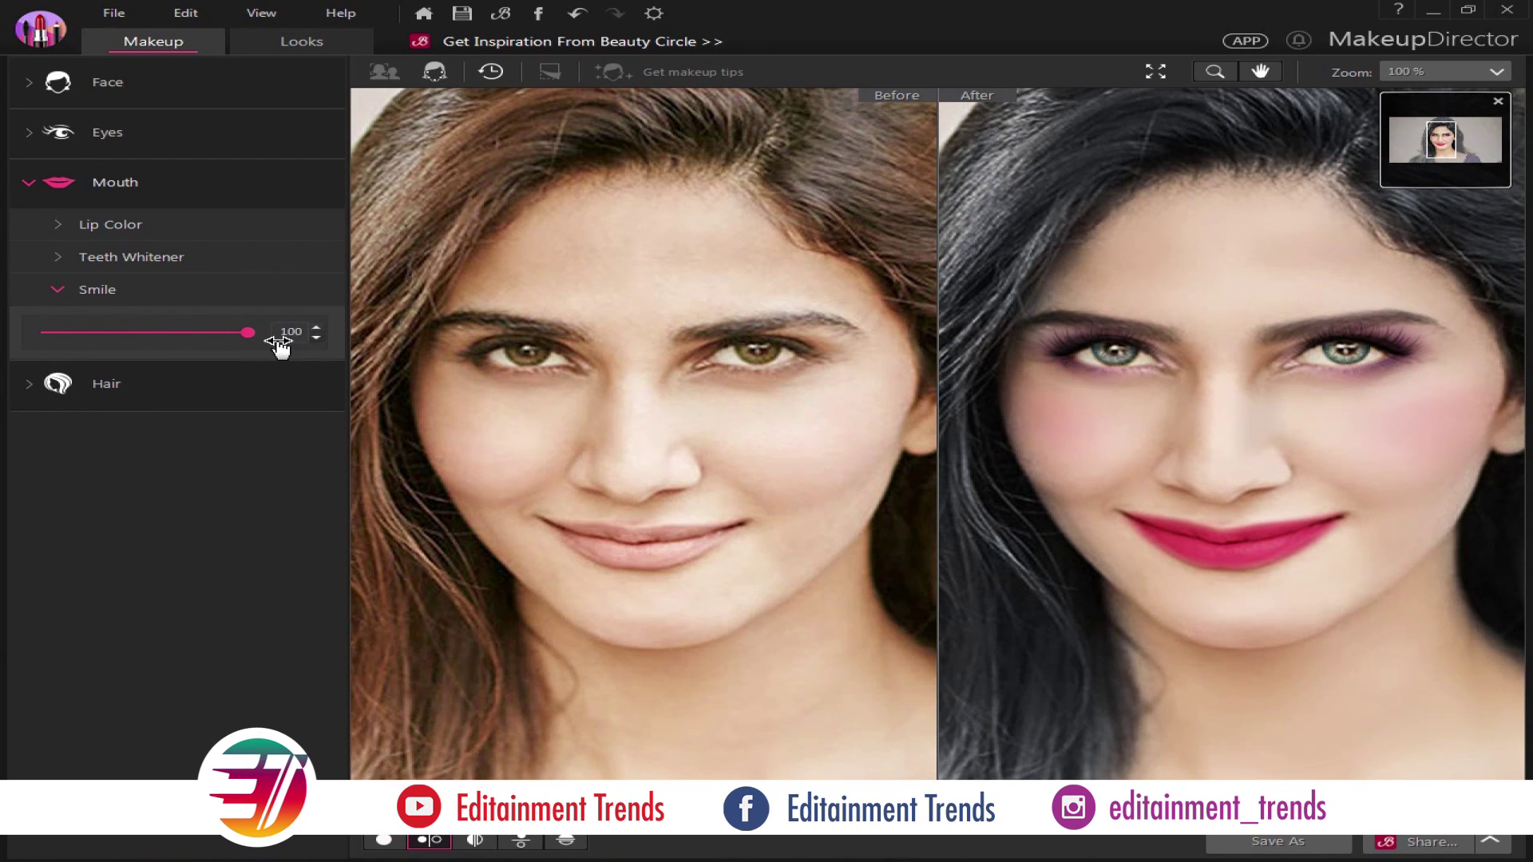
click(1215, 71)
click(1224, 431)
drag(1276, 500, 1023, 342)
click(1486, 71)
click(1417, 261)
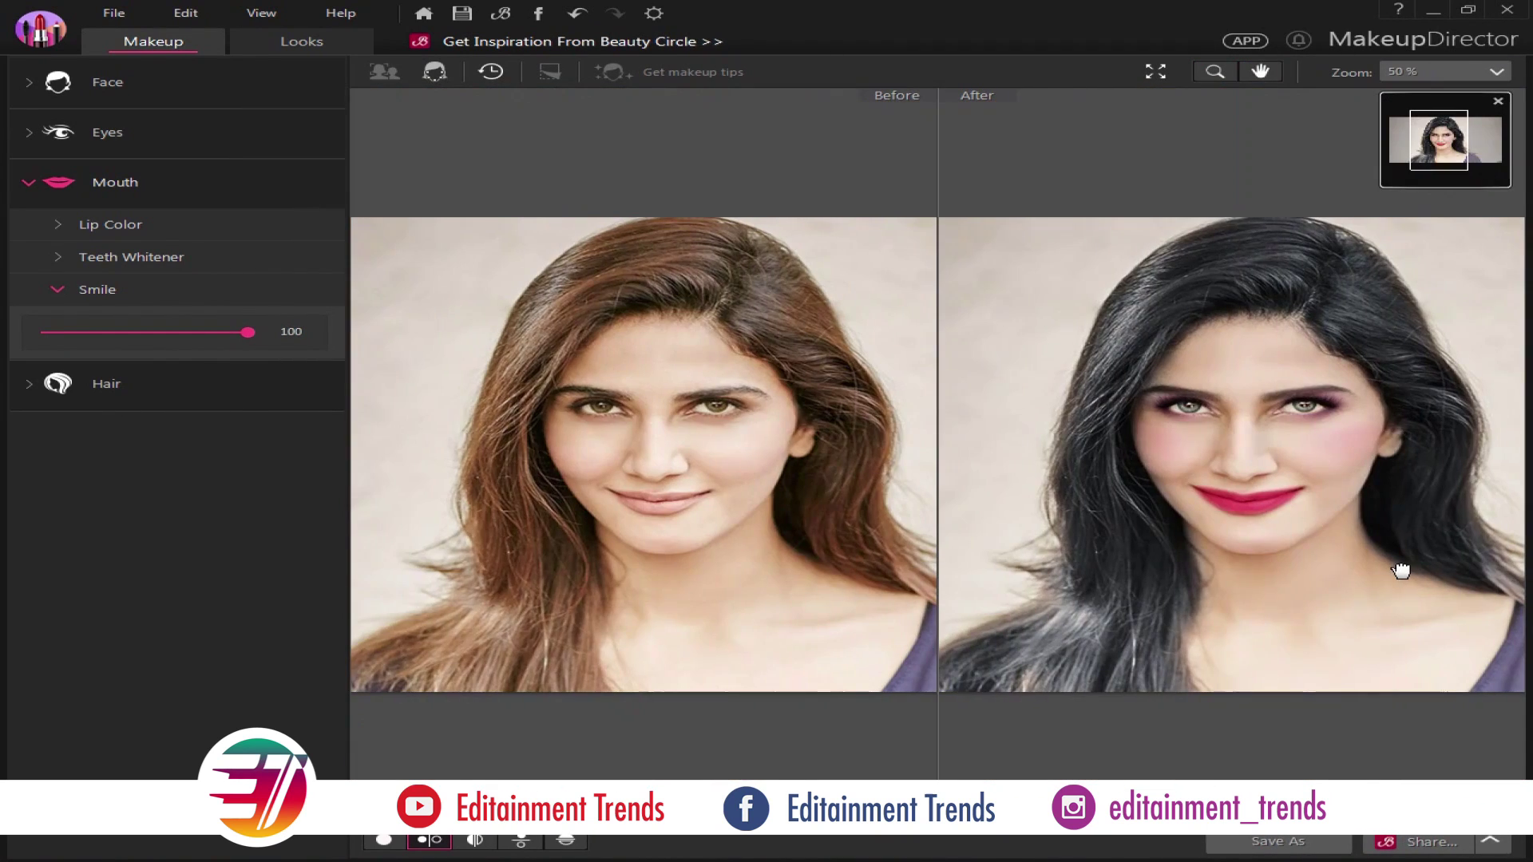
Try blonde, auburn, blue, magenta, purple, mauve and red hair colours while adjusting shine
click(106, 383)
drag(143, 302, 247, 302)
drag(144, 364, 106, 364)
click(196, 481)
click(291, 512)
click(243, 547)
click(290, 547)
click(104, 582)
click(57, 581)
click(197, 547)
click(198, 511)
Make the hair dark reddish-brown with shine 43 and colour 40
click(291, 511)
drag(106, 363, 123, 364)
drag(248, 301, 129, 302)
Apply face contour at strength 100, viewing the faces at 50% zoom
click(1215, 71)
click(1477, 71)
click(1405, 236)
scroll(1252, 300, up, 5)
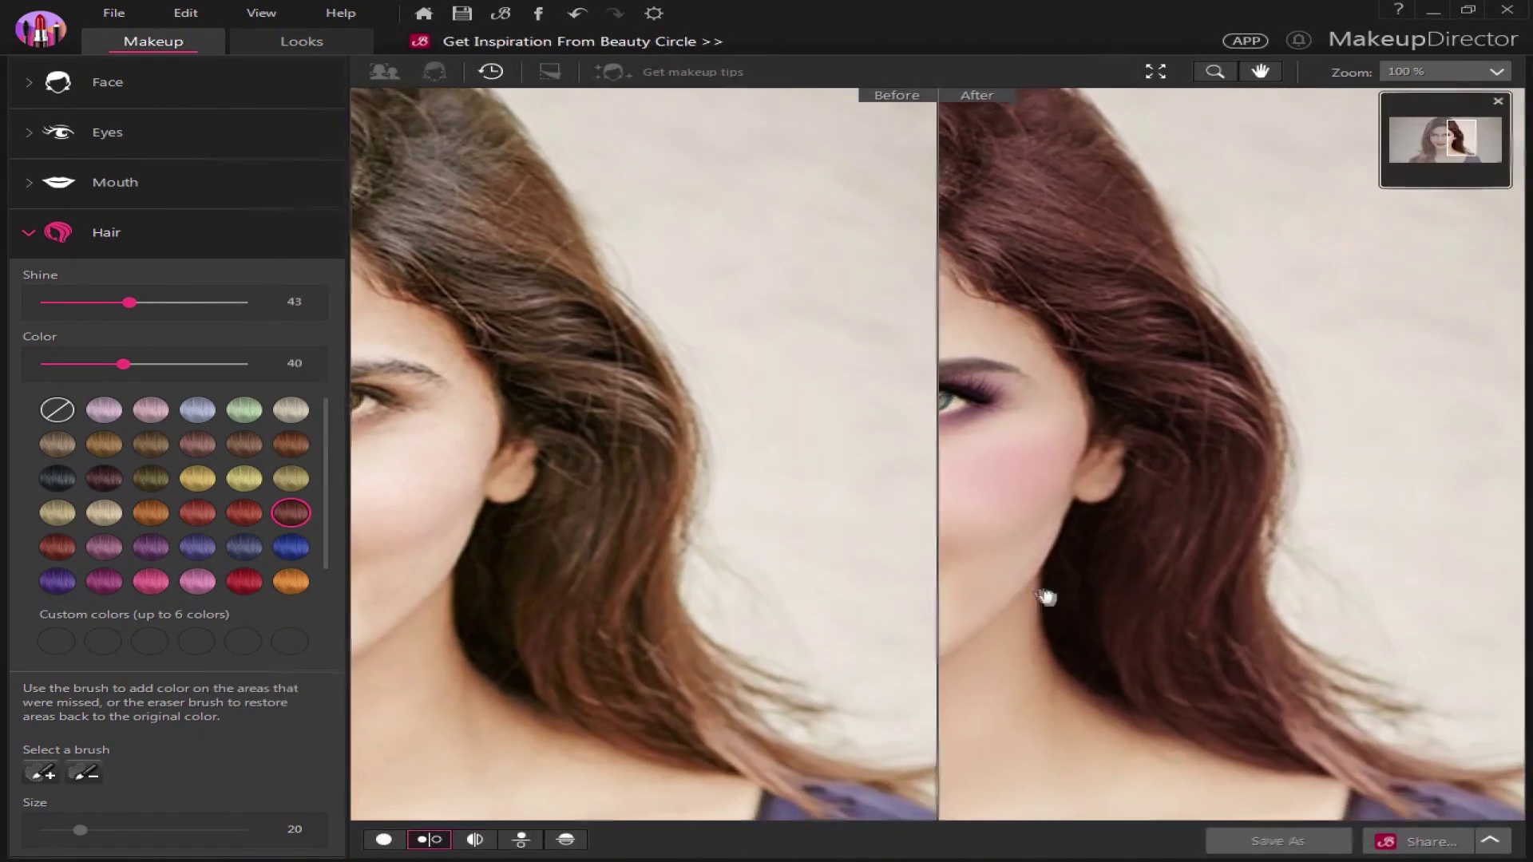
drag(1043, 589, 1166, 582)
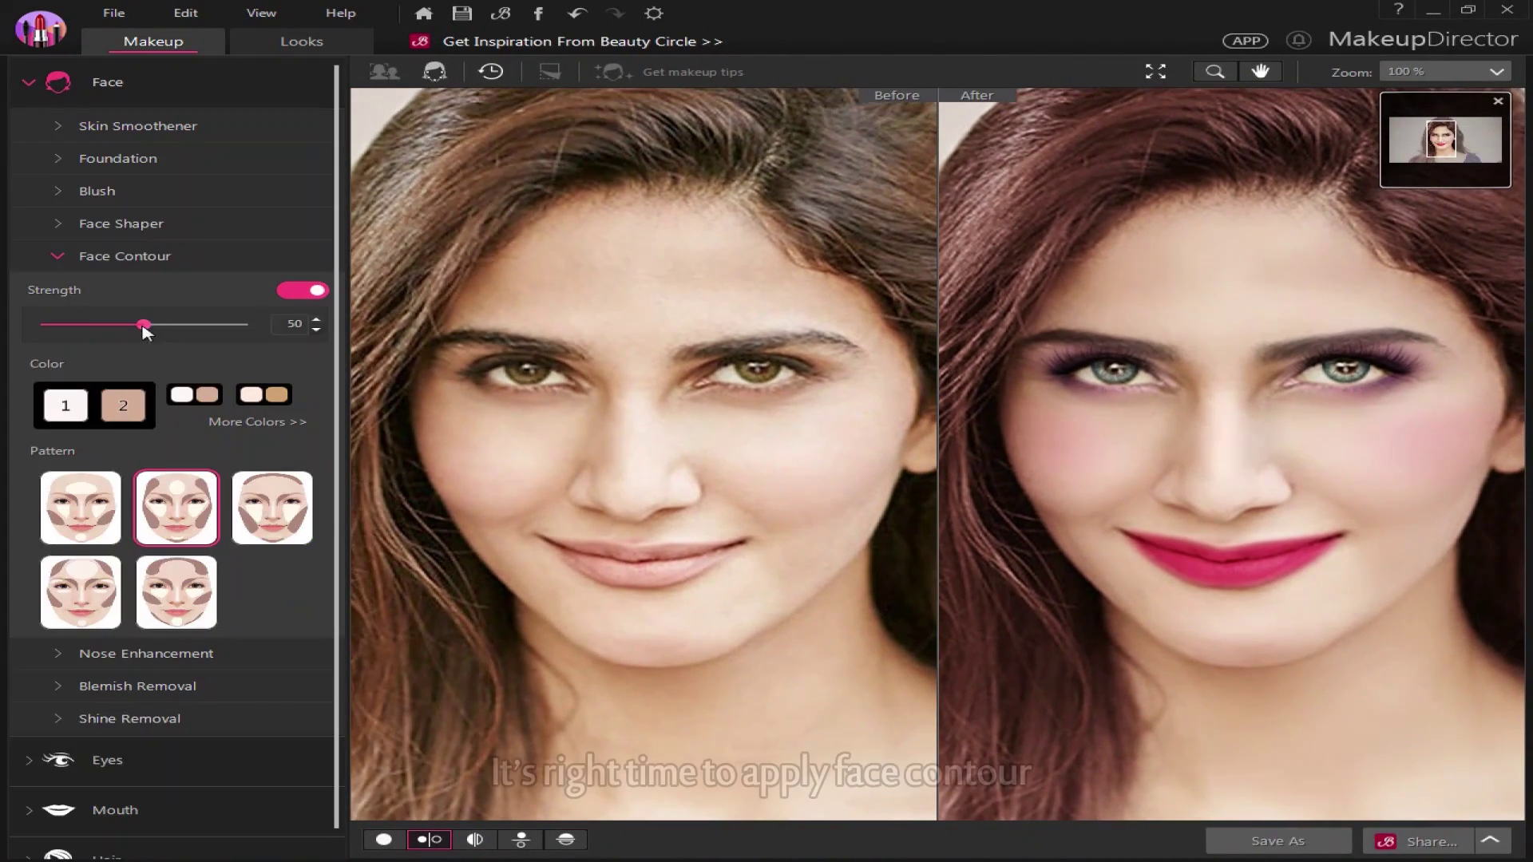
drag(144, 332, 251, 327)
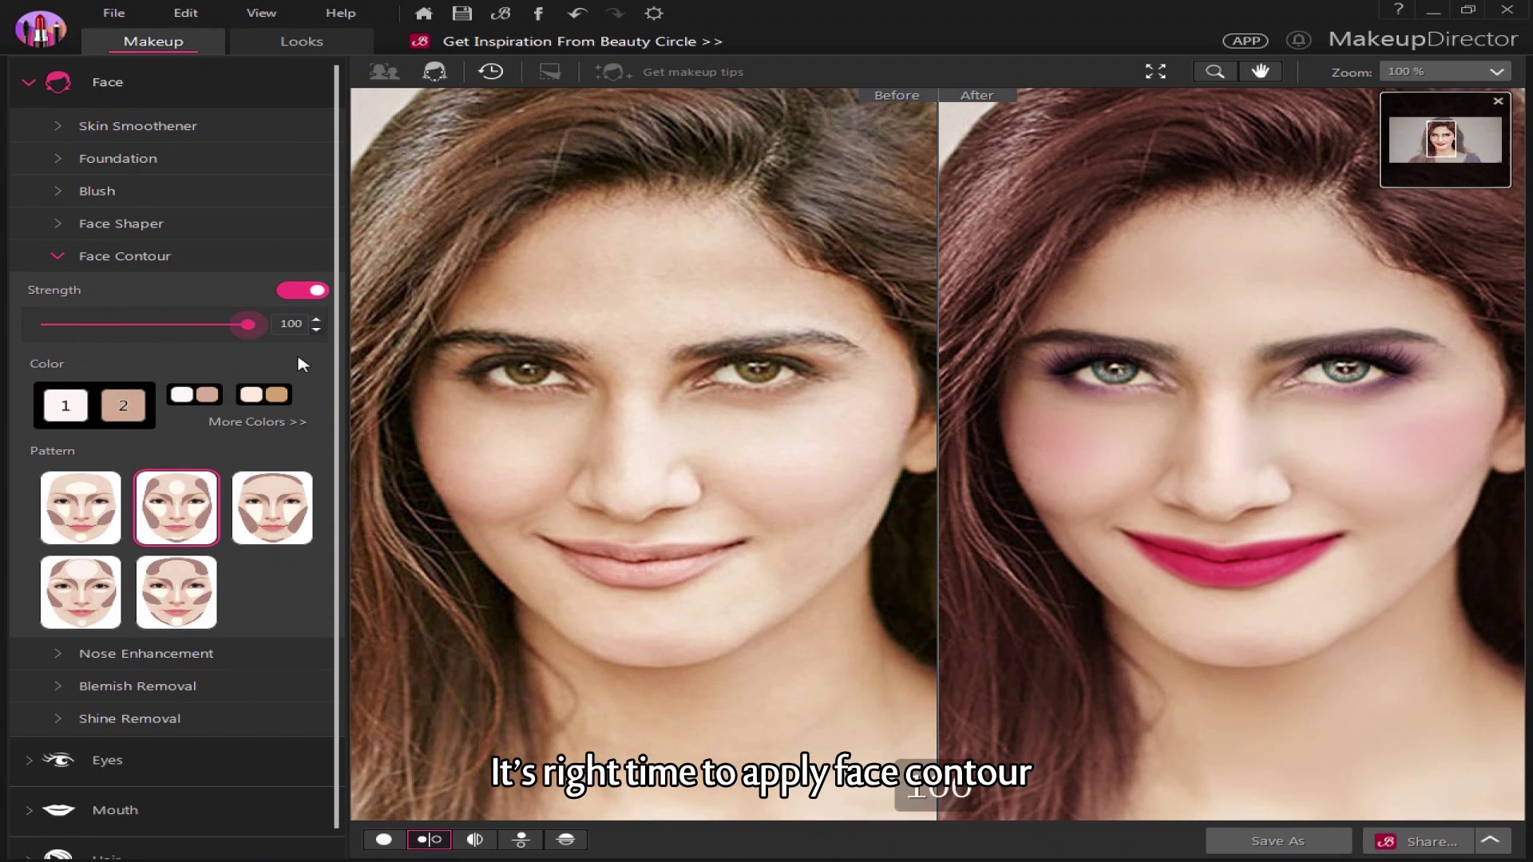
Switch the face contour to the fifth pattern and zoom in to inspect it
click(176, 592)
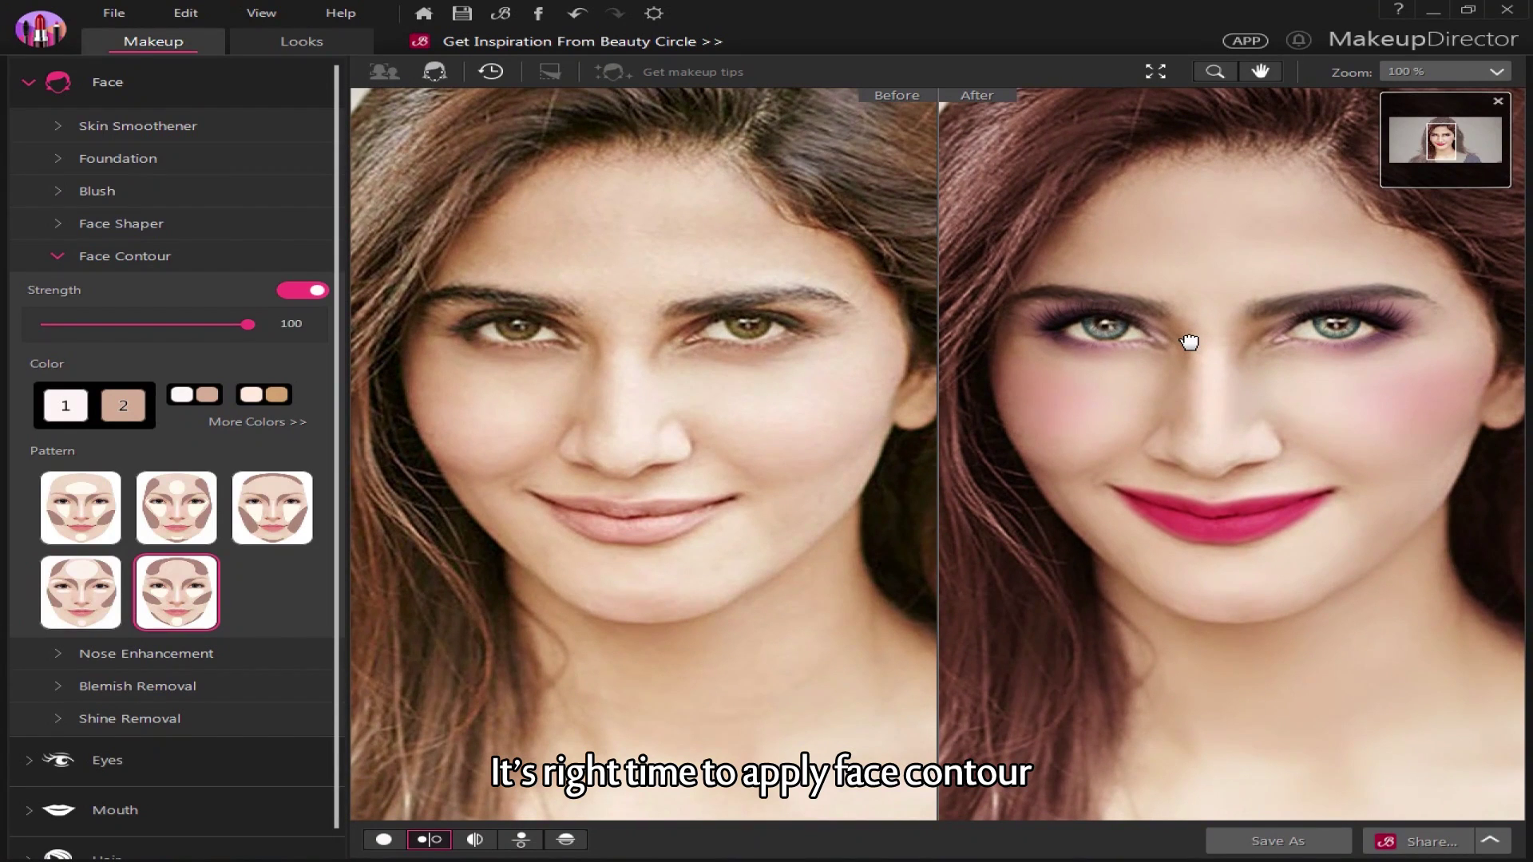
click(399, 841)
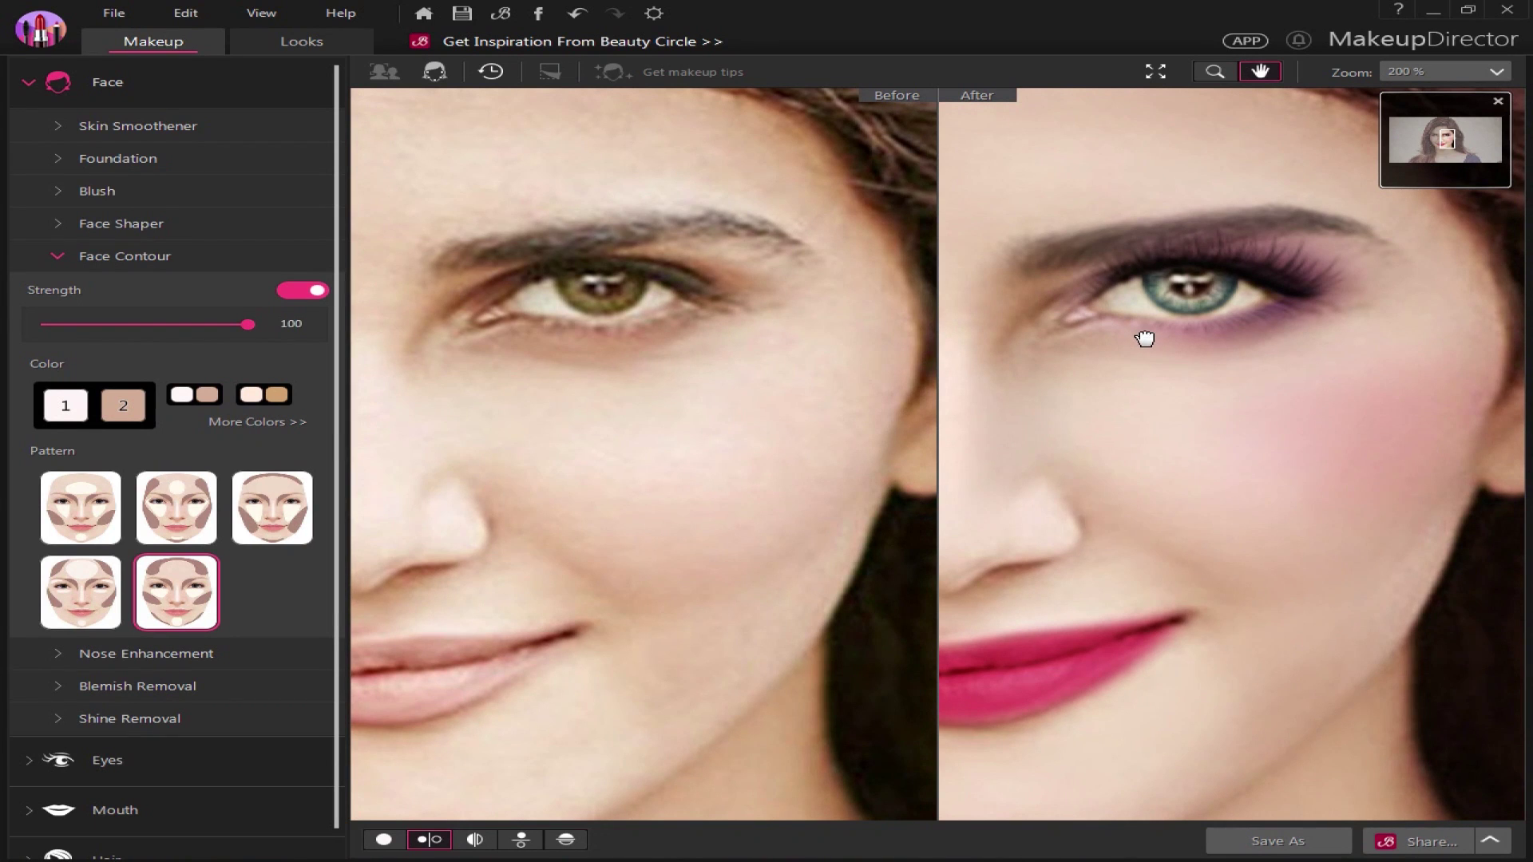
scroll(1128, 748, down, 4)
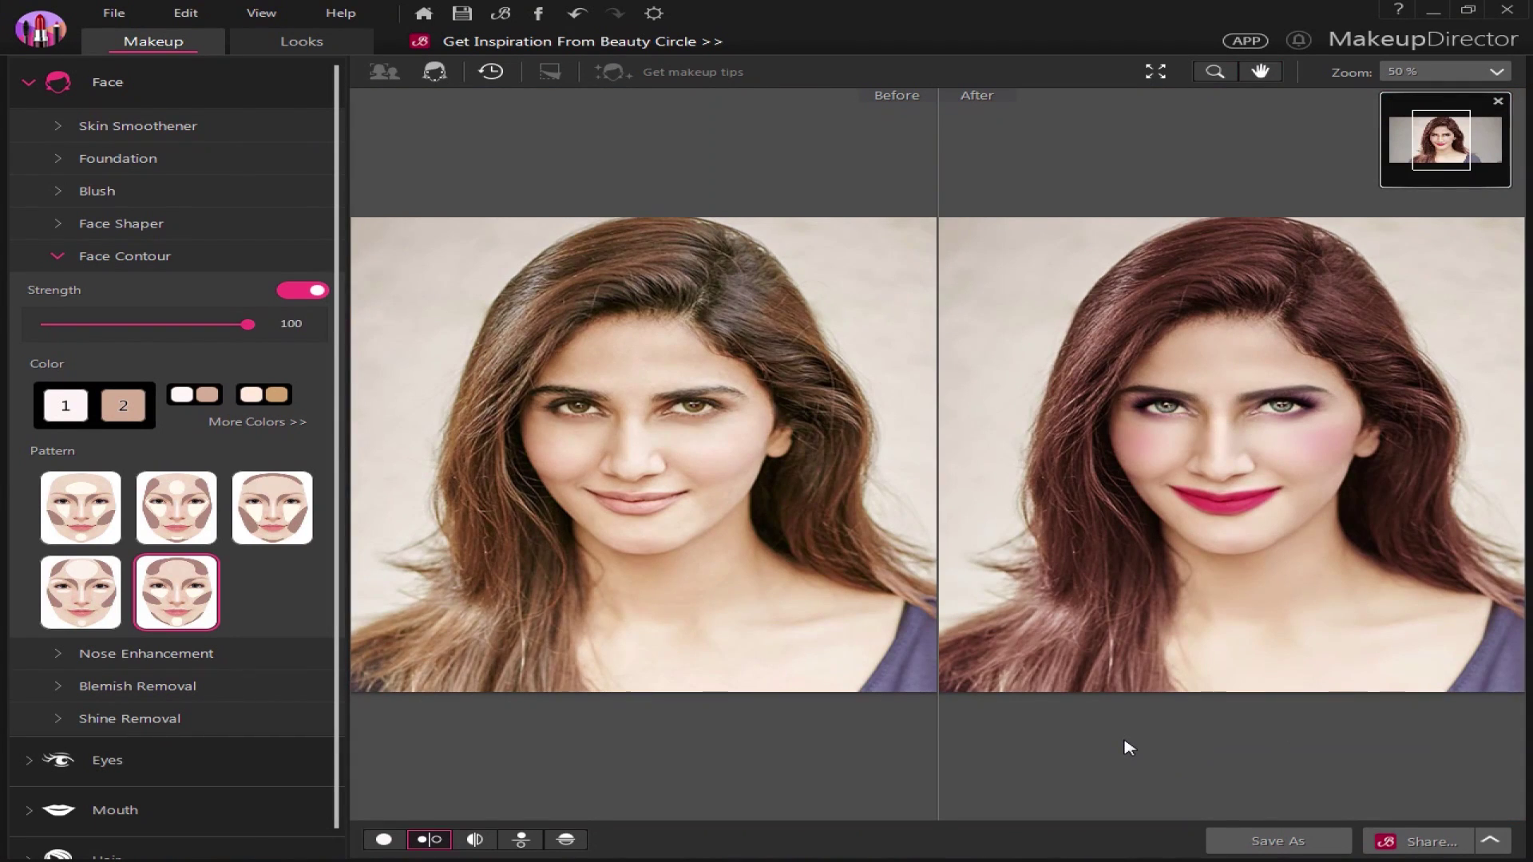
click(113, 13)
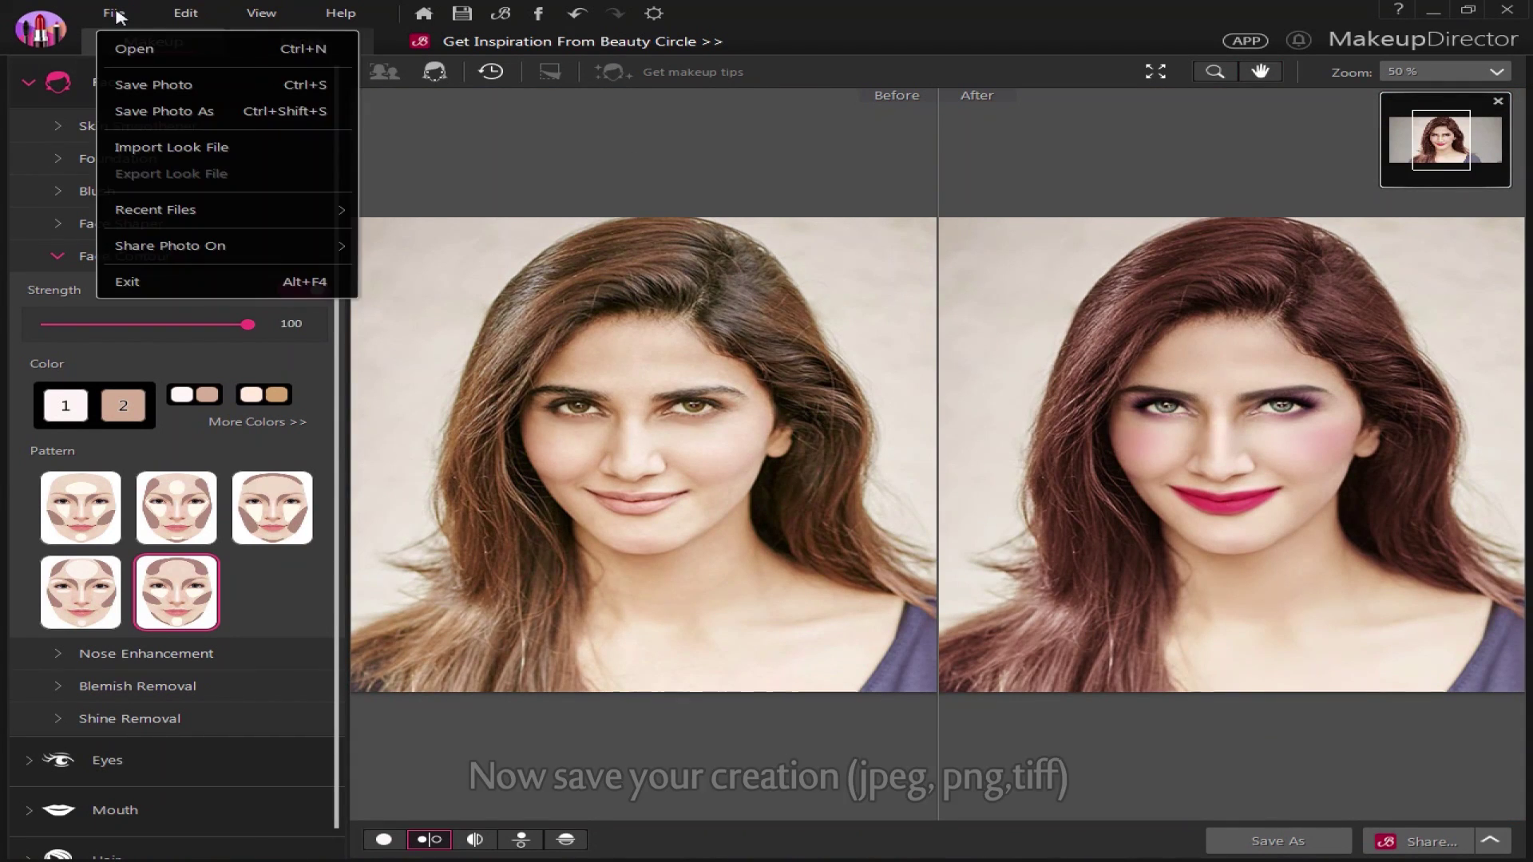
Save the portrait to the Desktop as JPG file 'df' and dismiss the confirmation
click(147, 111)
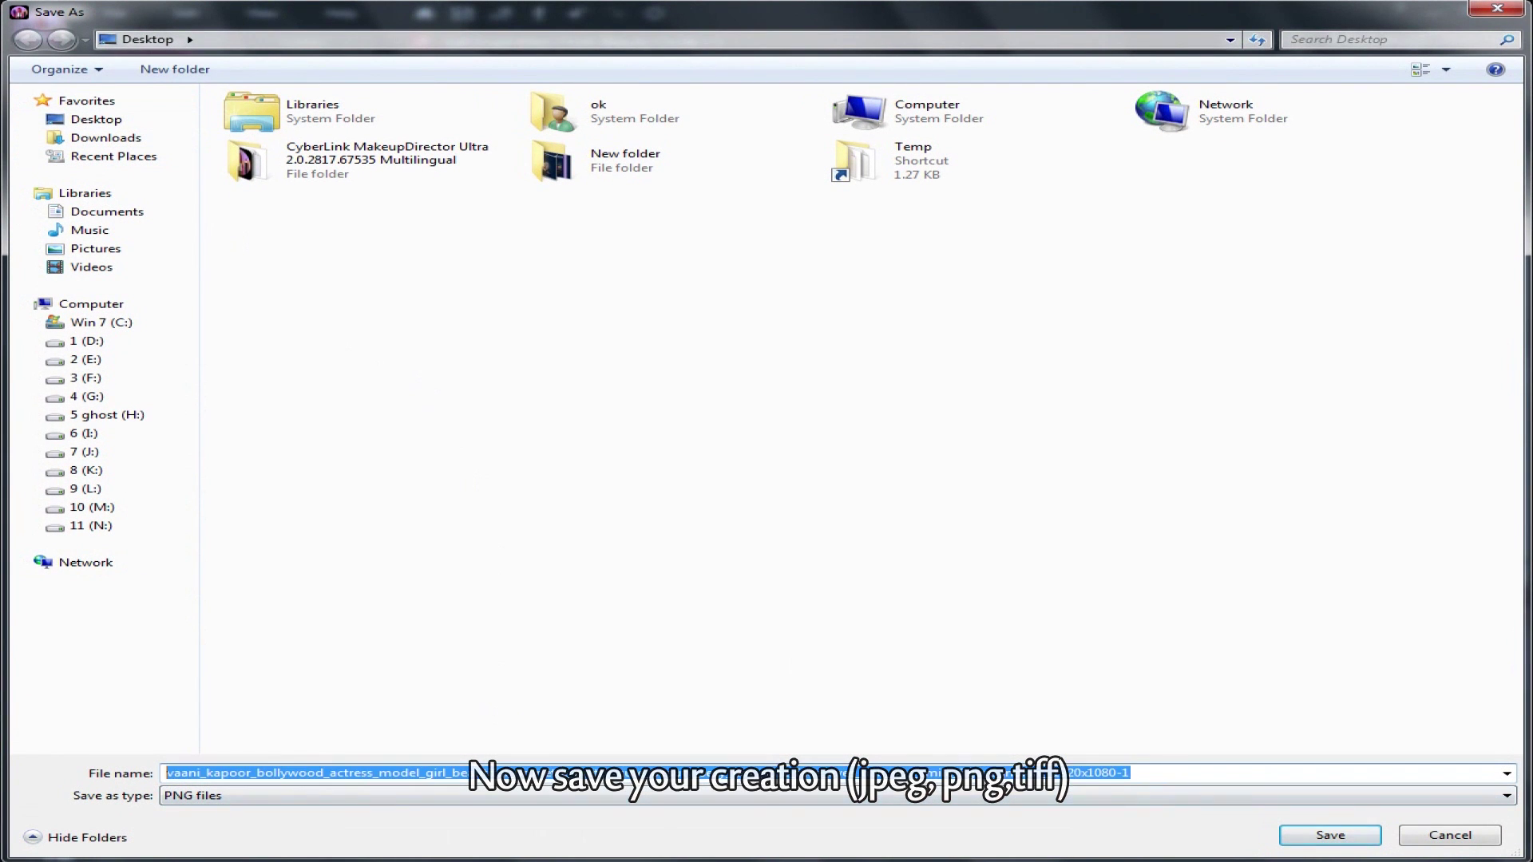
text(df)
click(319, 802)
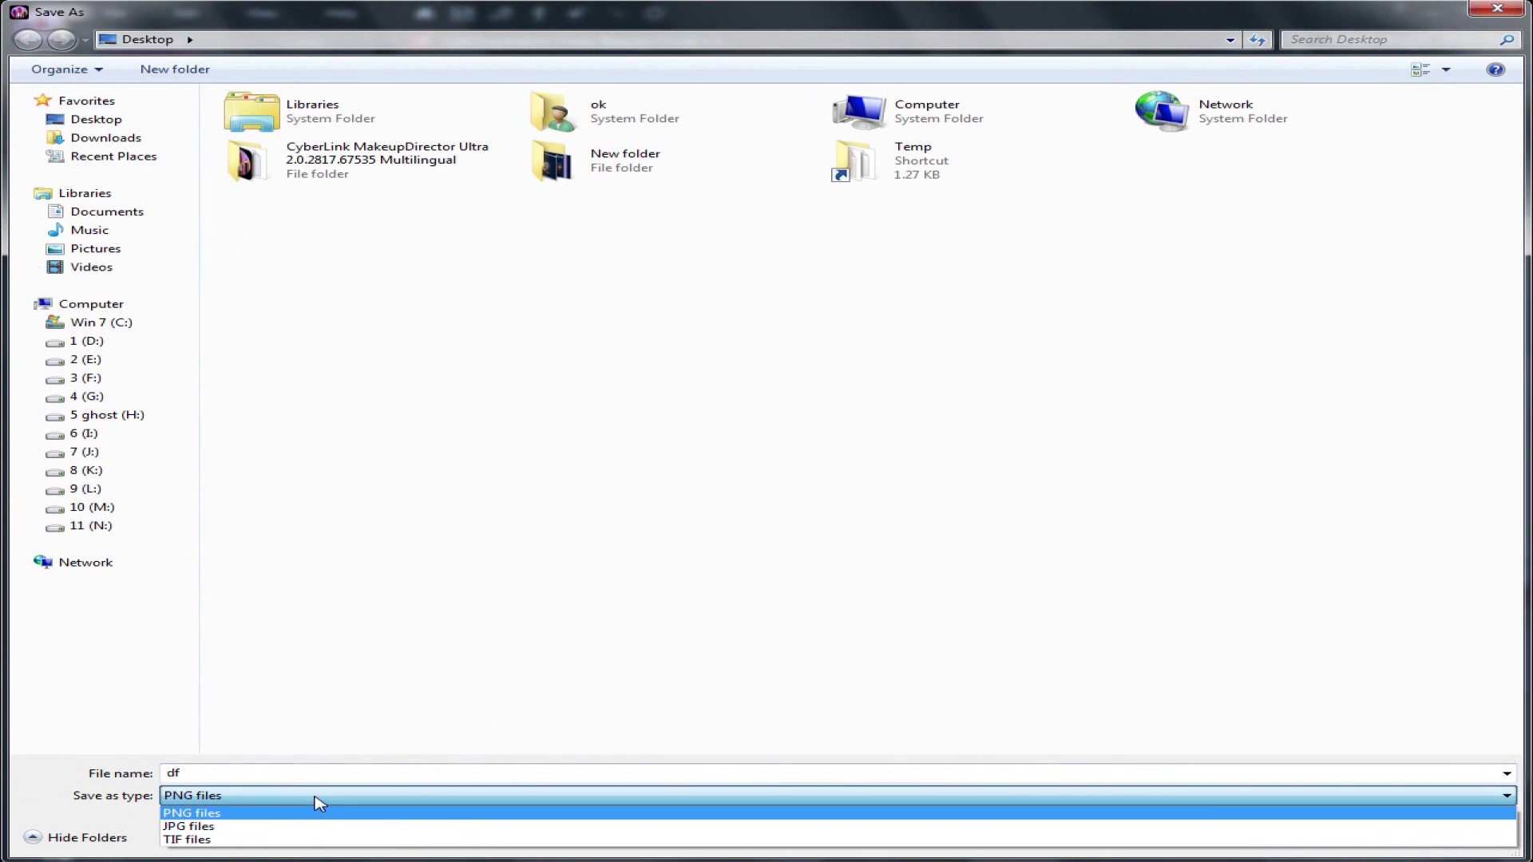
click(318, 821)
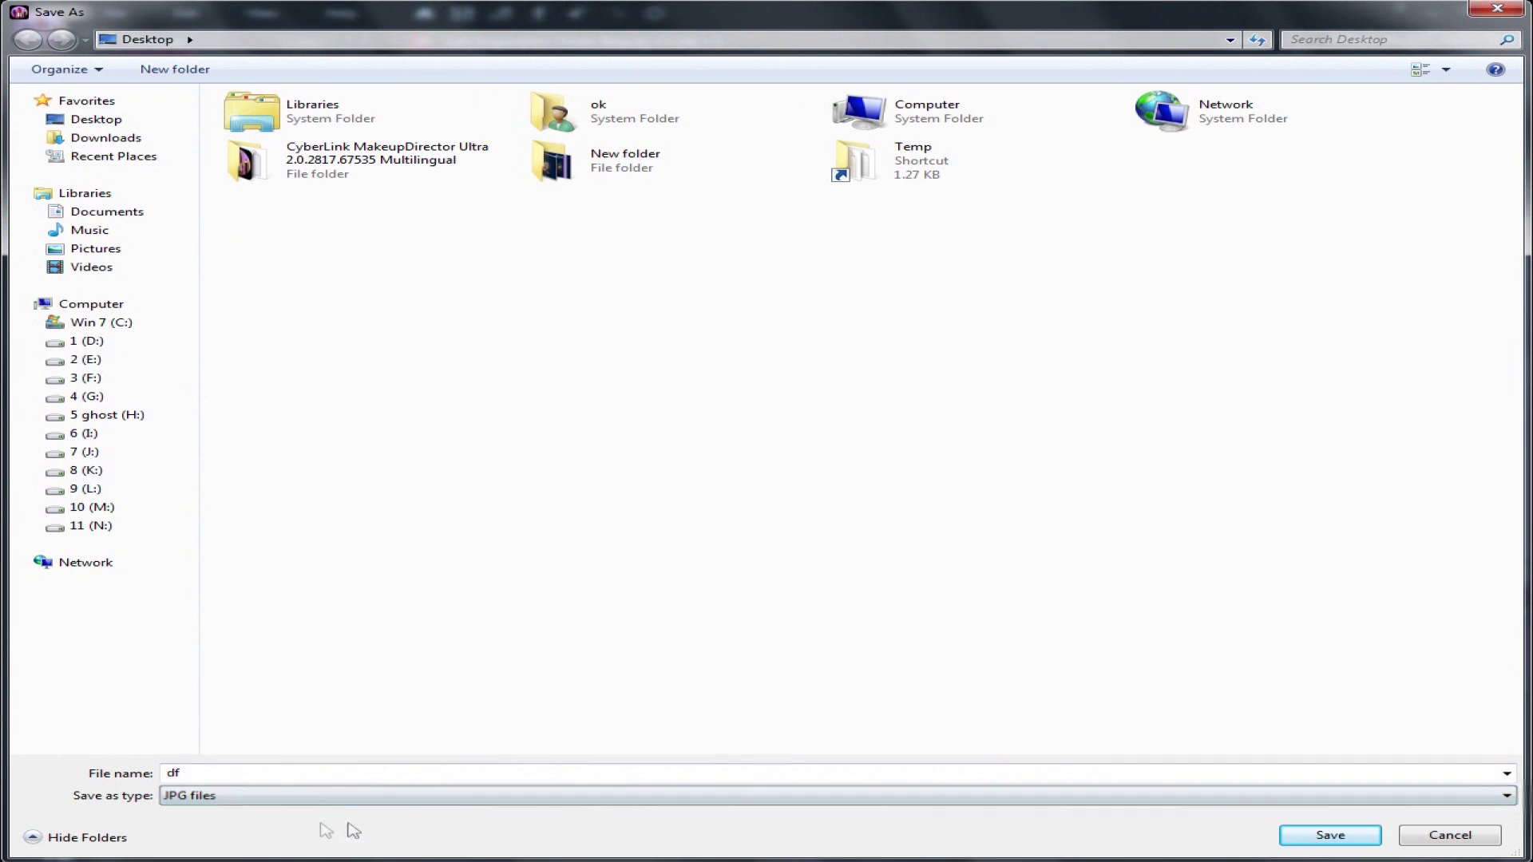
click(1347, 837)
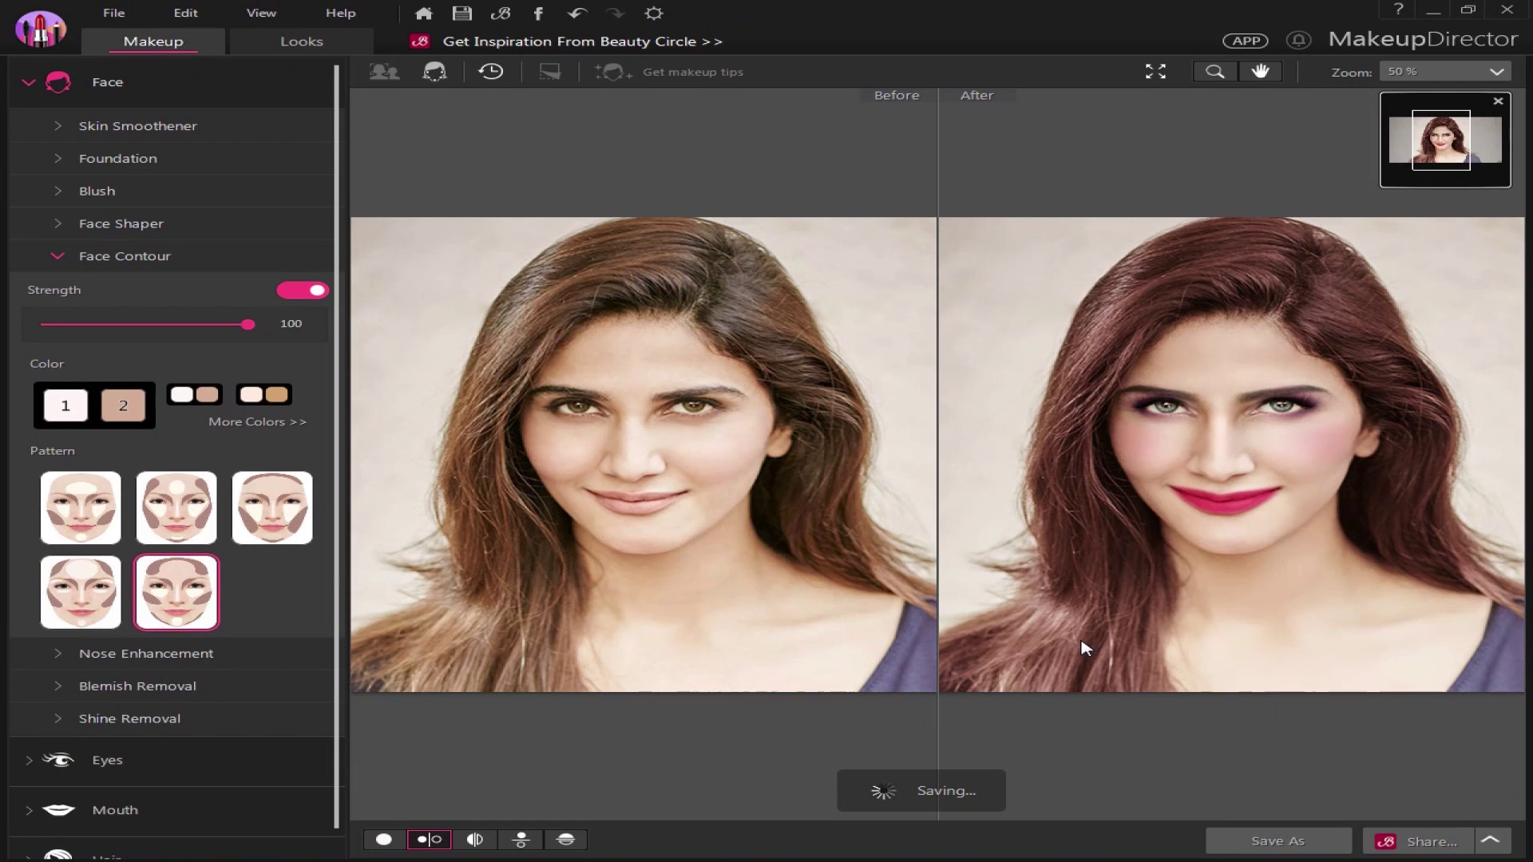
click(845, 523)
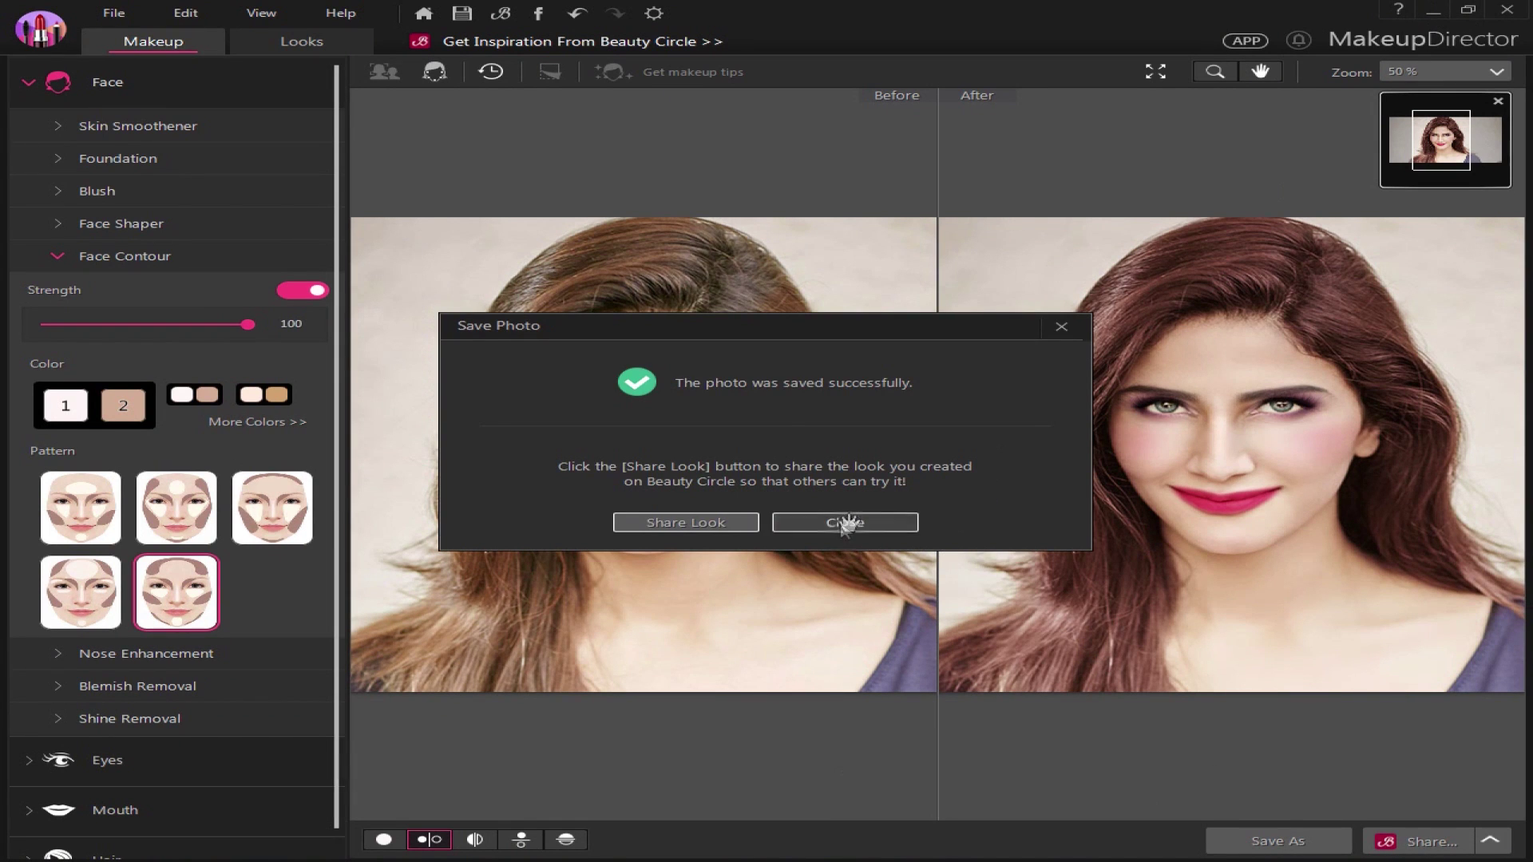